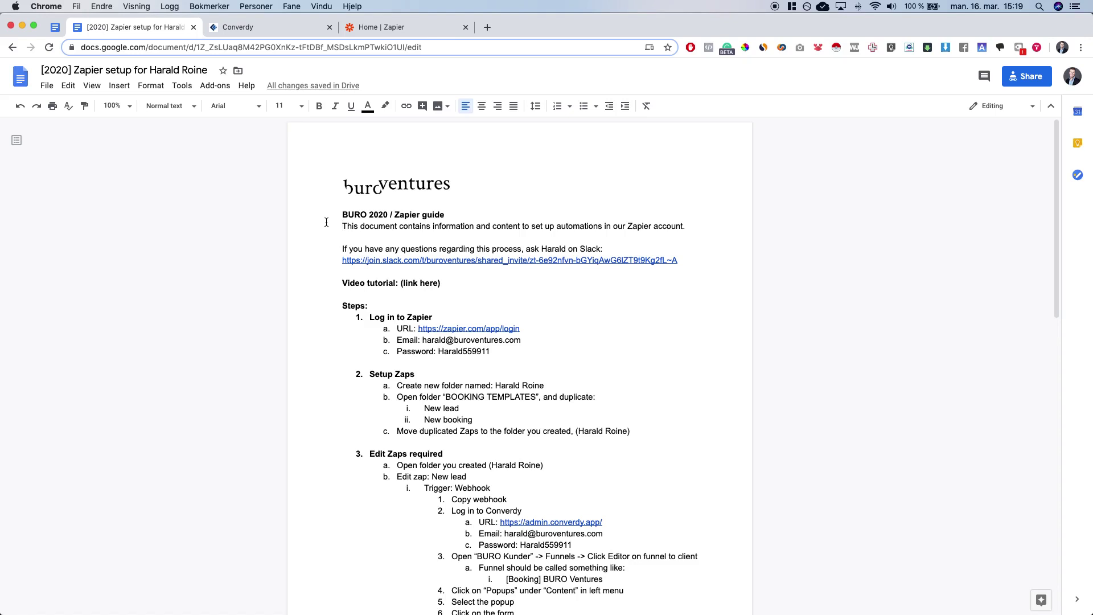
Review the guide's Log in to Zapier step and its Email and Password lines.
left_click(403, 303)
left_click(474, 329)
left_click(524, 322)
left_click_drag(494, 351, 396, 337)
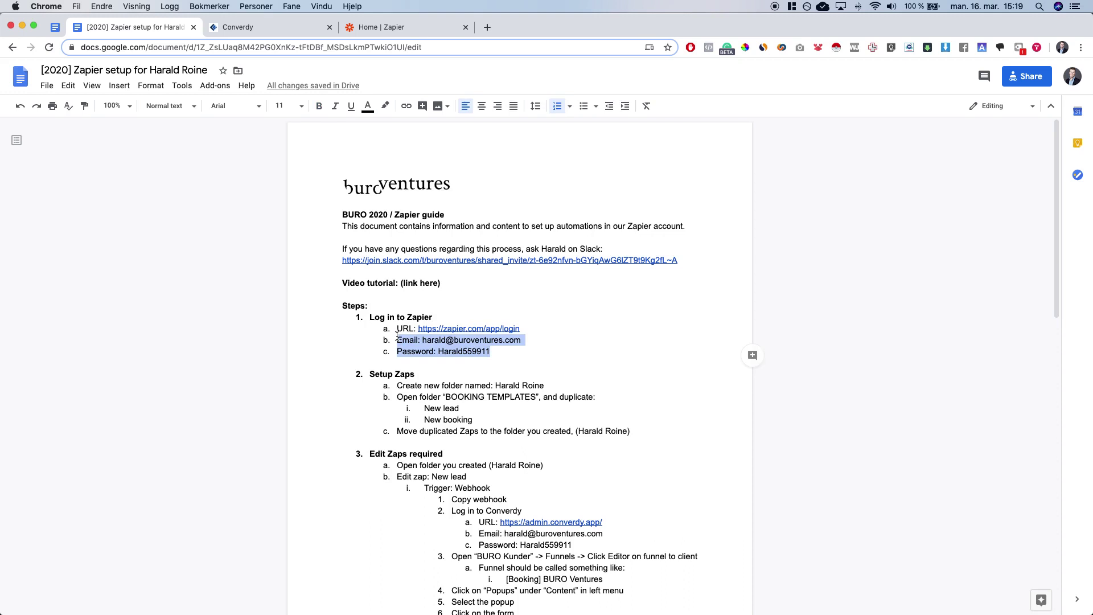
Move the Home | Zapier tab into second position, right after the guide tab.
left_click(387, 32)
left_click_drag(386, 32, 256, 32)
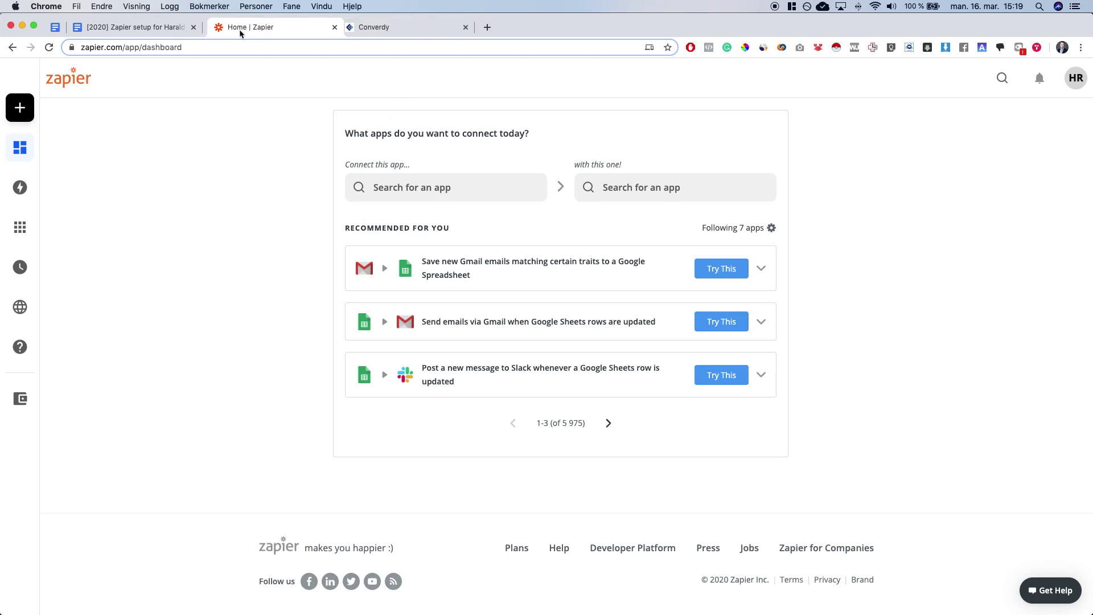
left_click(171, 26)
left_click(475, 386)
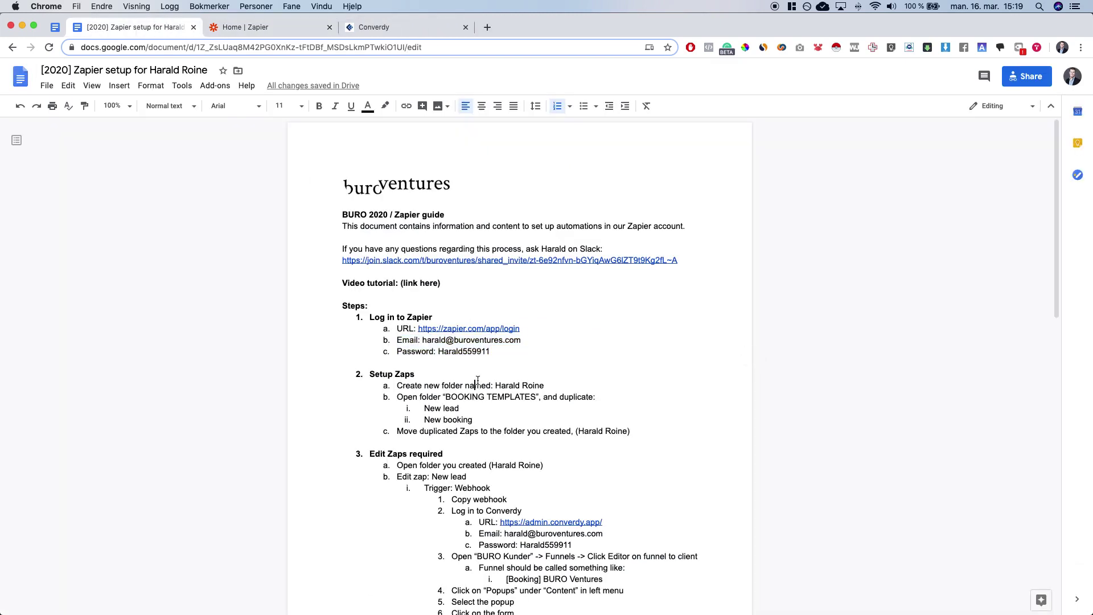
Read the Setup Zaps steps, noting the folder name in step 2a, then switch to the Zapier dashboard.
scroll(477, 378, "down", 1)
scroll(468, 369, "down", 2)
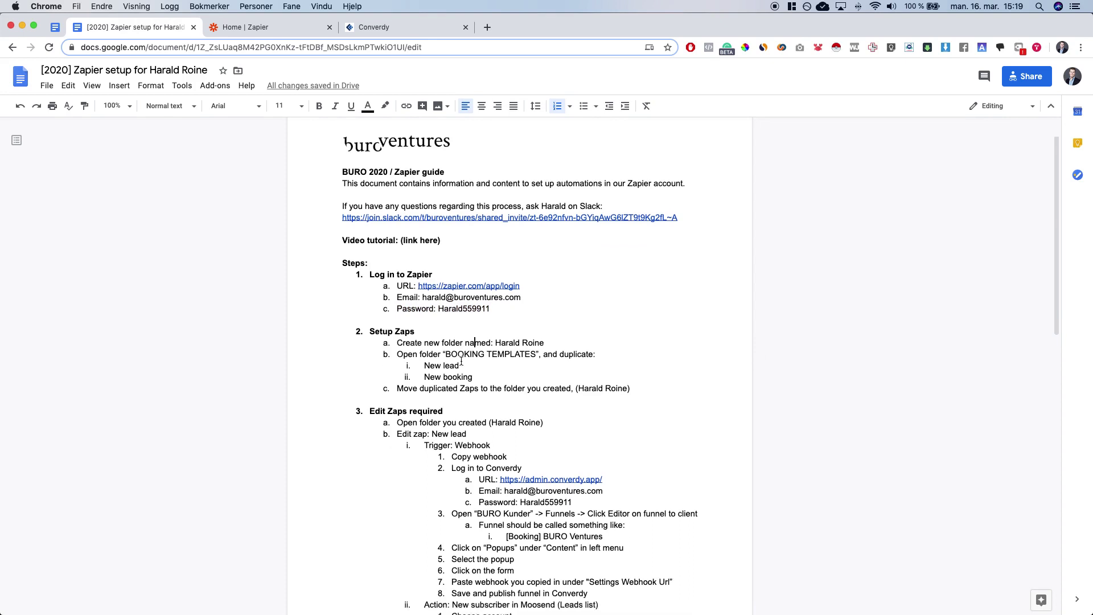
left_click(460, 355)
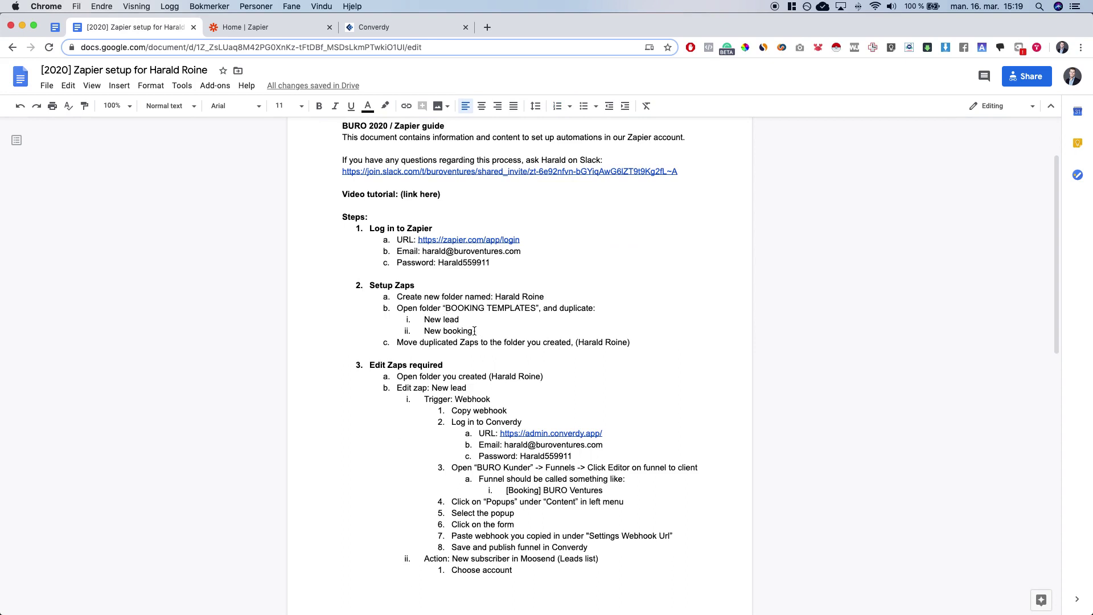
triple_click(422, 297)
left_click_drag(566, 296, 390, 297)
left_click(433, 296)
left_click_drag(497, 297, 539, 298)
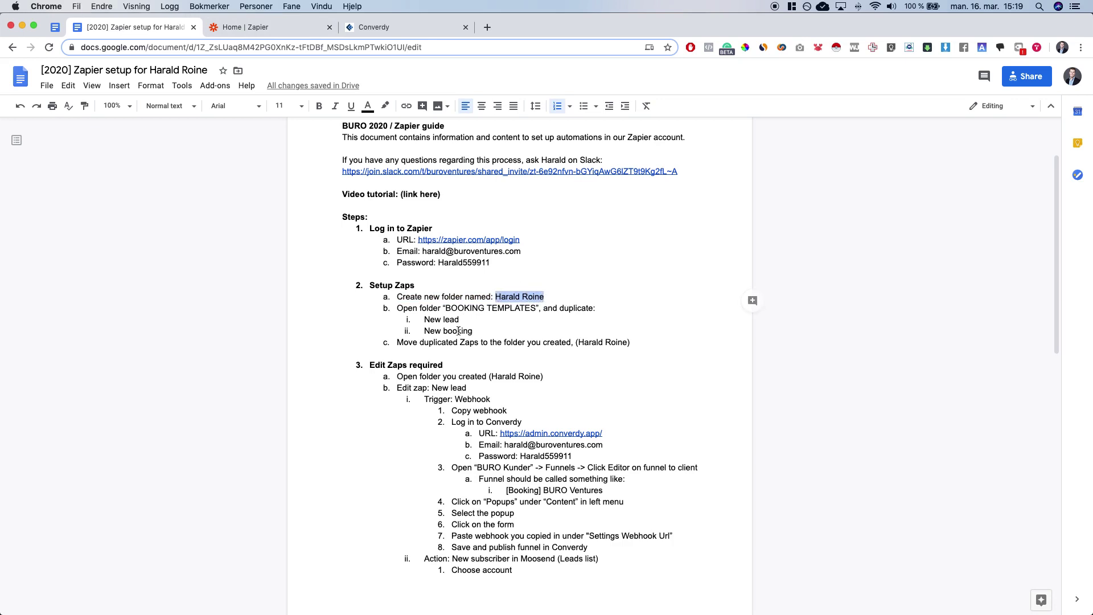
left_click(510, 332)
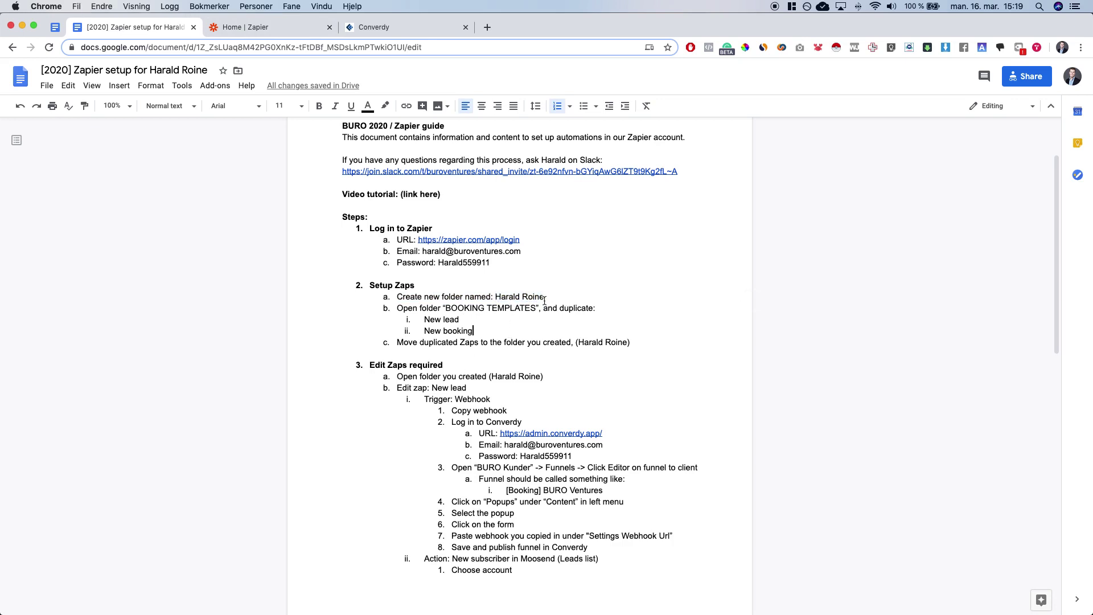
left_click(278, 32)
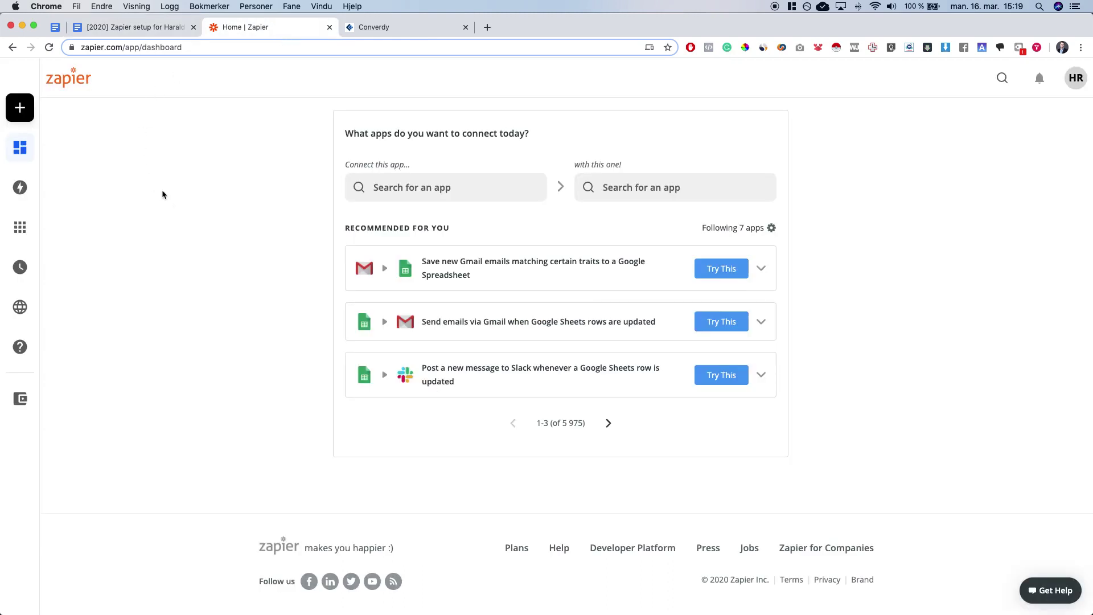
Go to the Zaps list and open the Templates private folder.
mouse_move(66, 190)
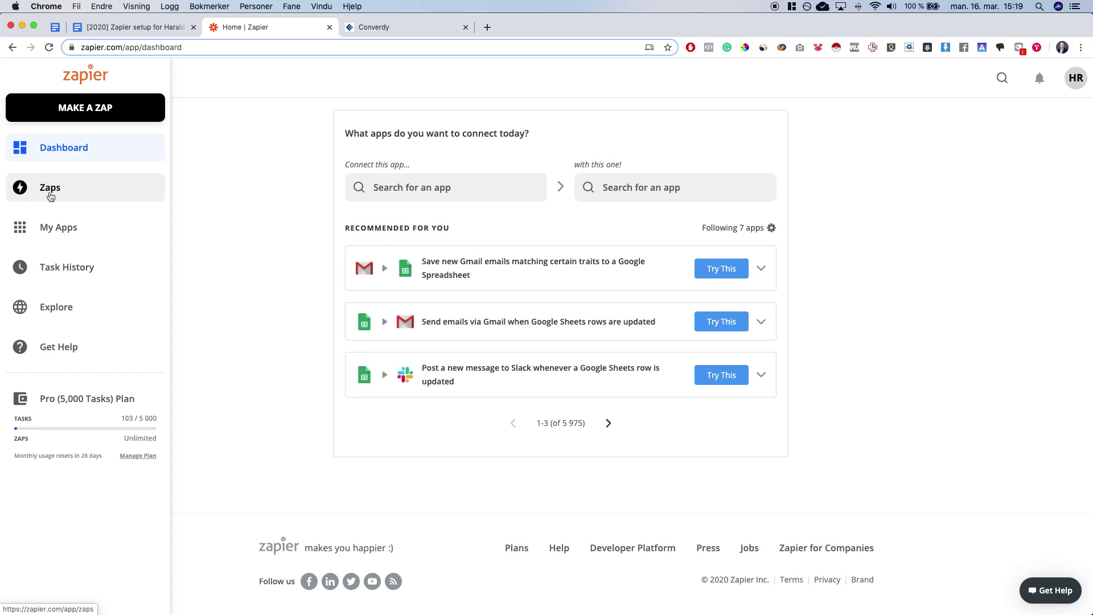
left_click(50, 194)
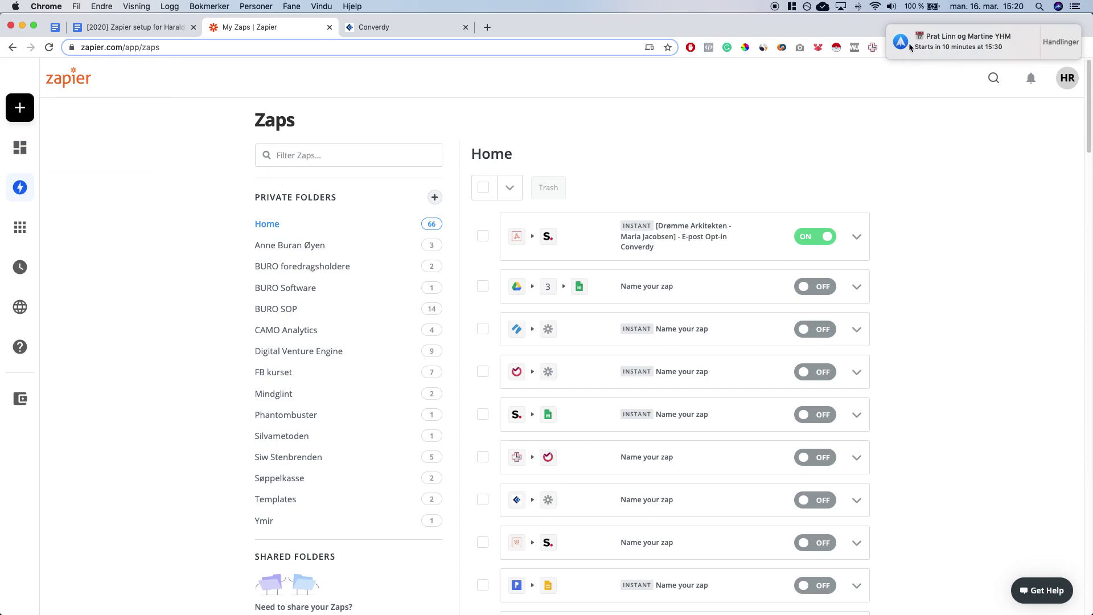
left_click(283, 503)
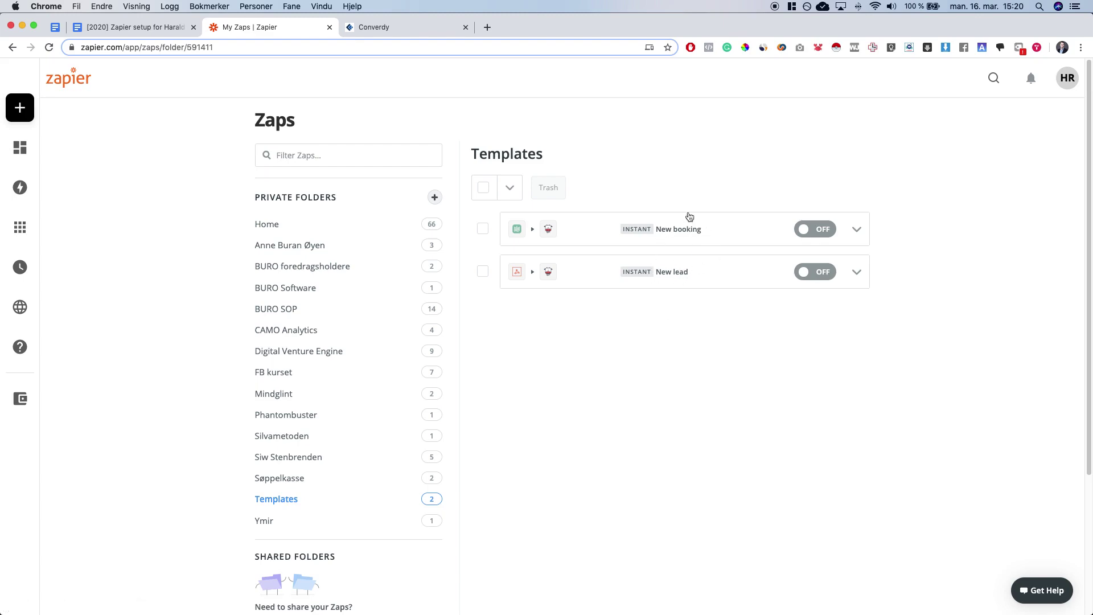
Check the New lead and New booking zap names in the guide, then return to Templates.
left_click(165, 28)
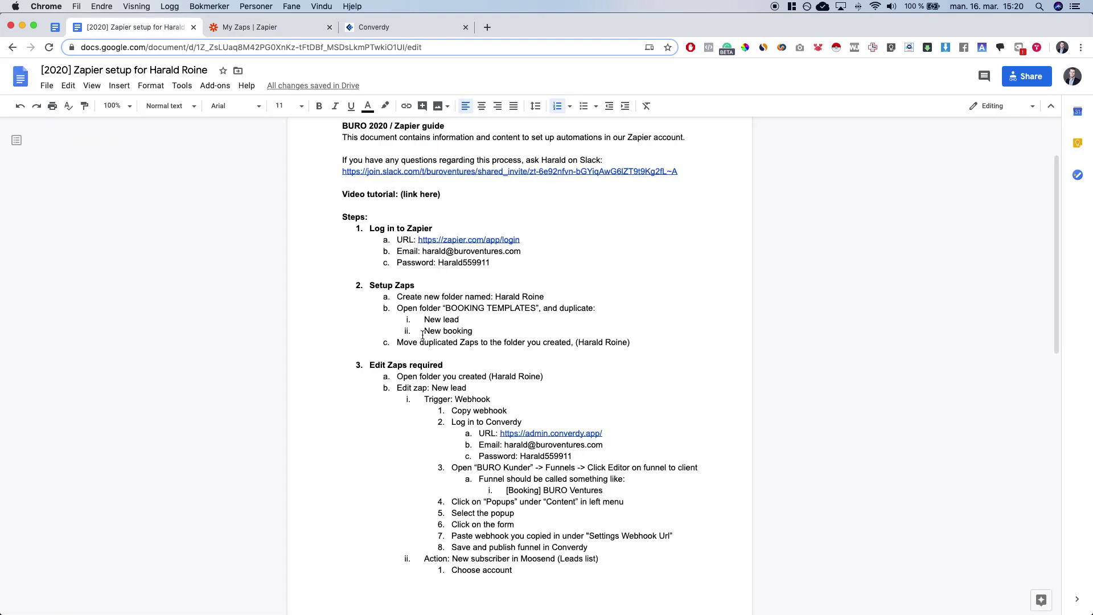
left_click_drag(424, 320, 482, 331)
left_click(482, 332)
left_click(270, 29)
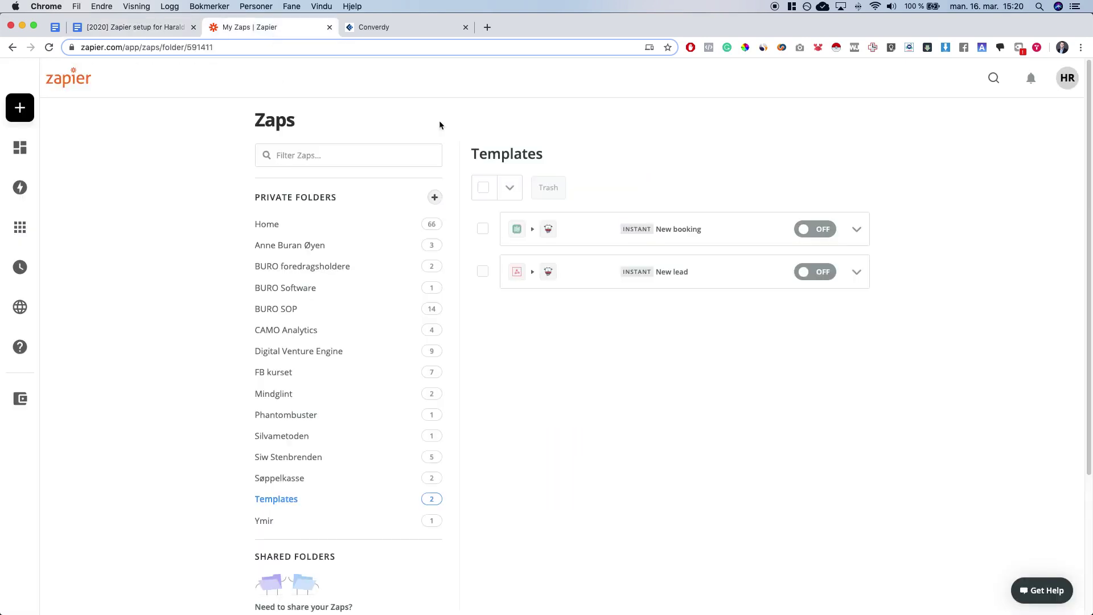
Copy the New booking and New lead zaps and tick both Copy: rows.
left_click(857, 231)
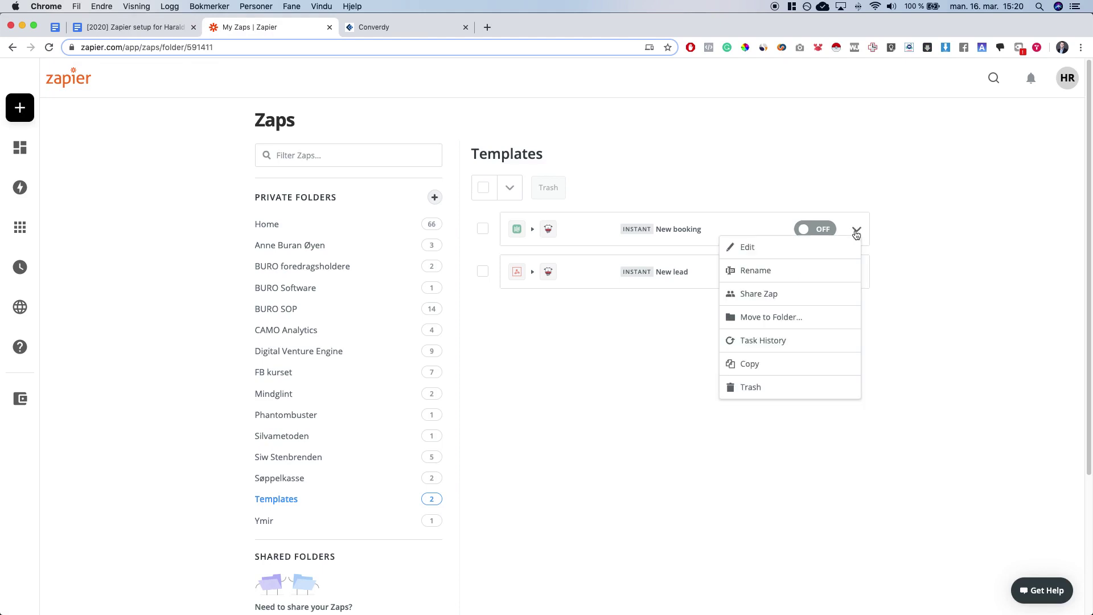
left_click(777, 363)
left_click(863, 321)
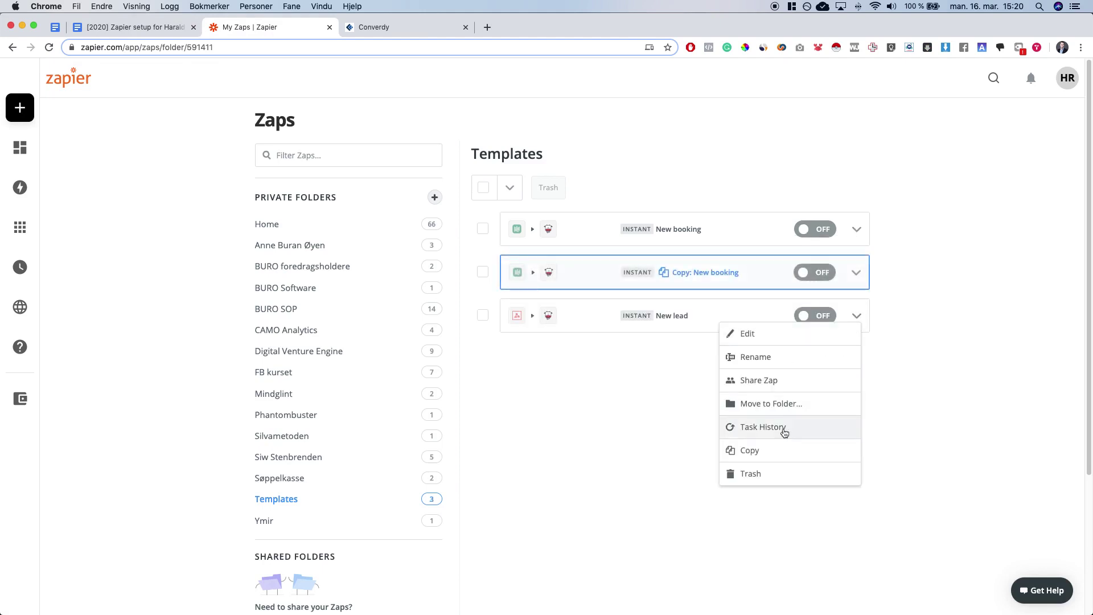
left_click(775, 449)
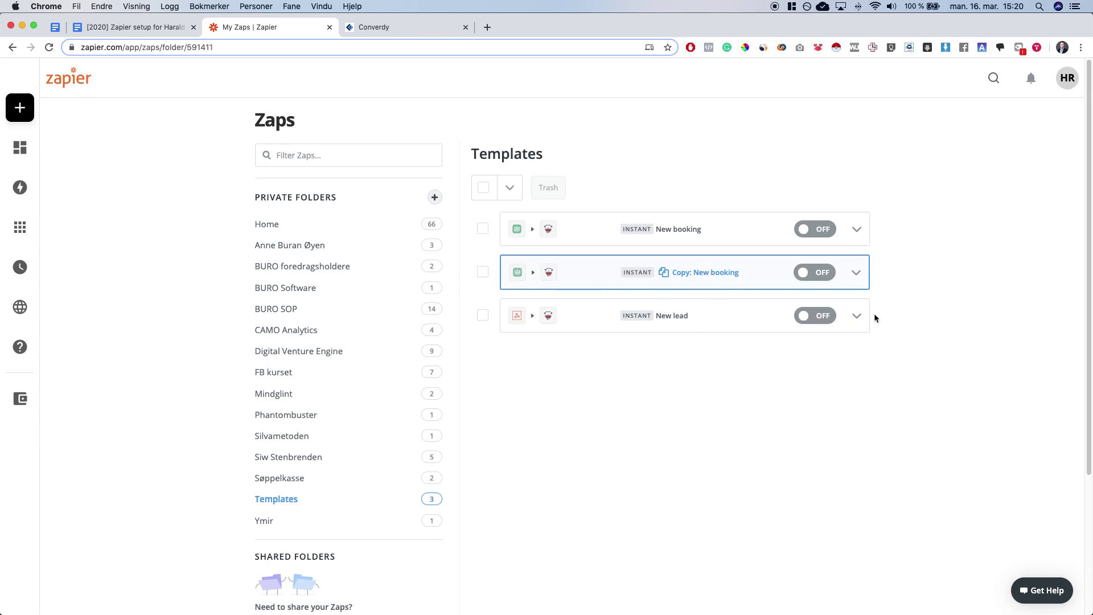
left_click(857, 316)
left_click(750, 449)
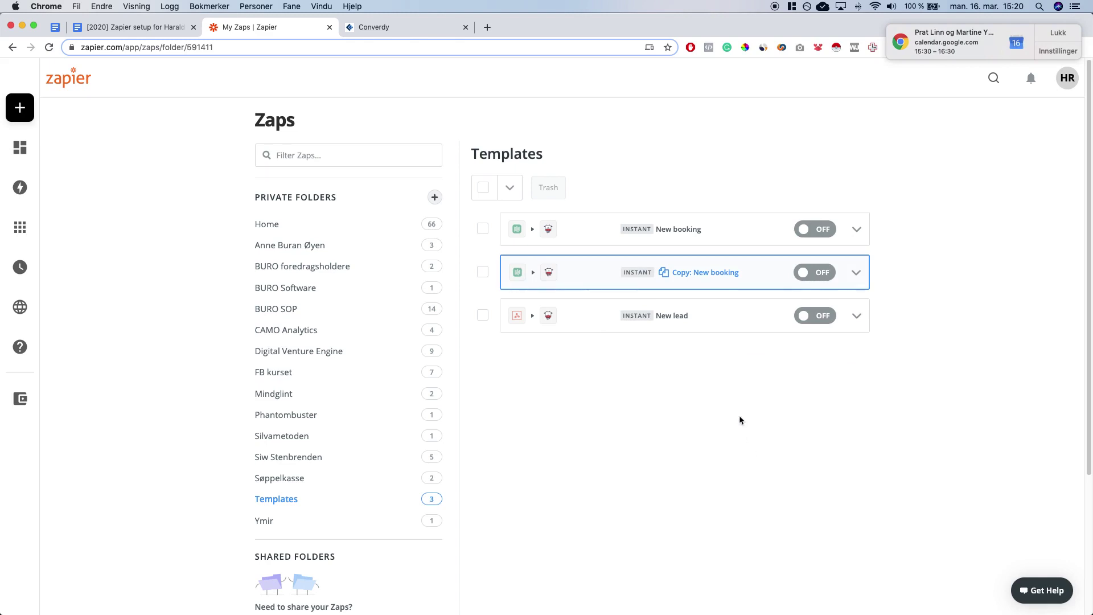
left_click(482, 272)
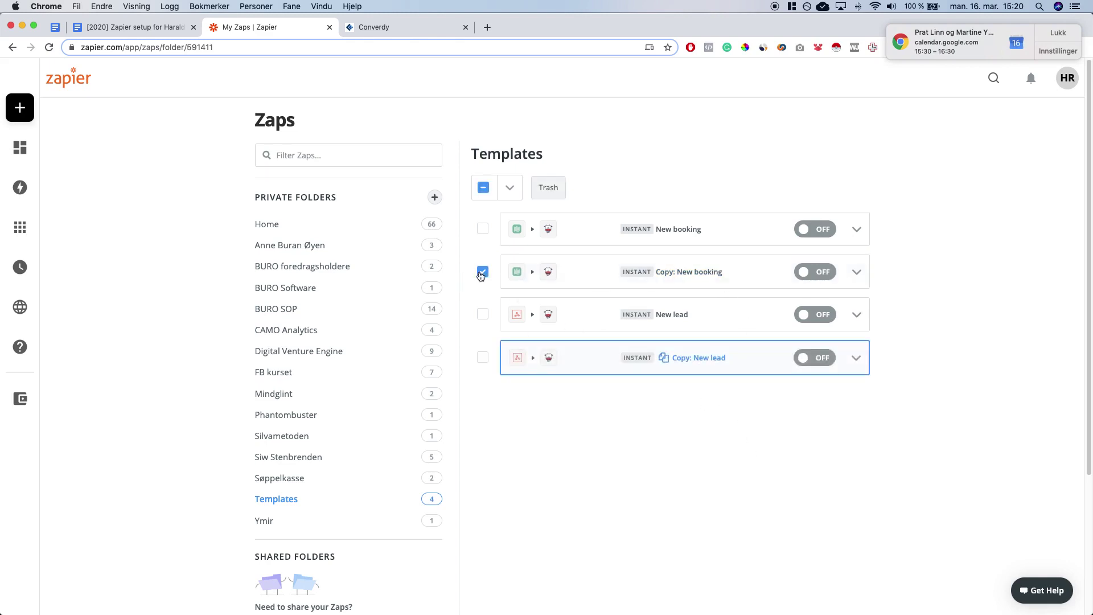
left_click(483, 358)
Create a new private folder named after the client and untick both Copy: rows.
left_click(435, 198)
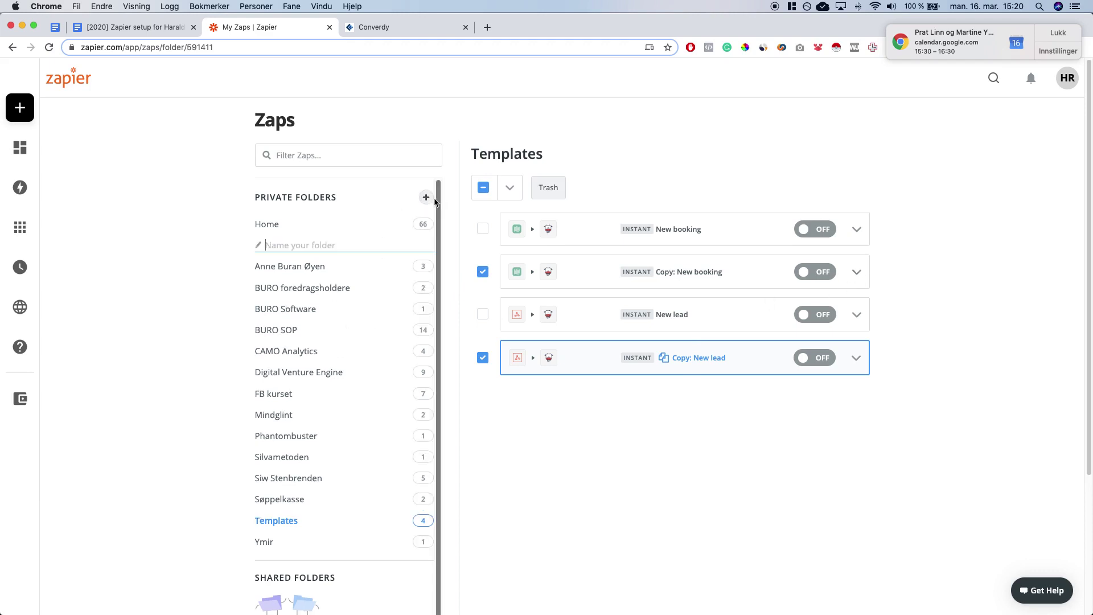
left_click(341, 246)
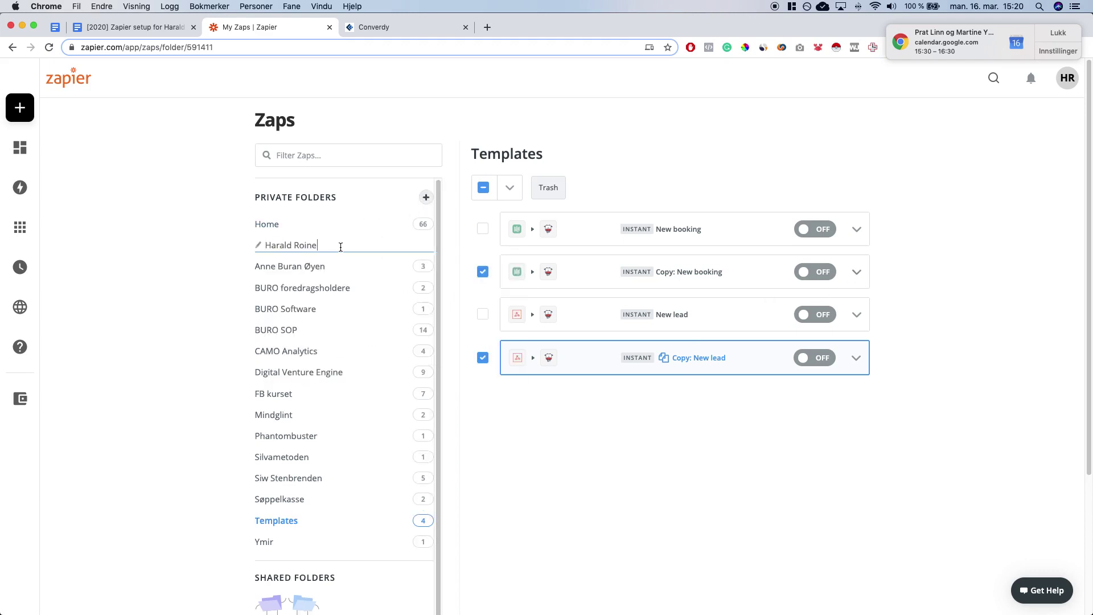
key("Return")
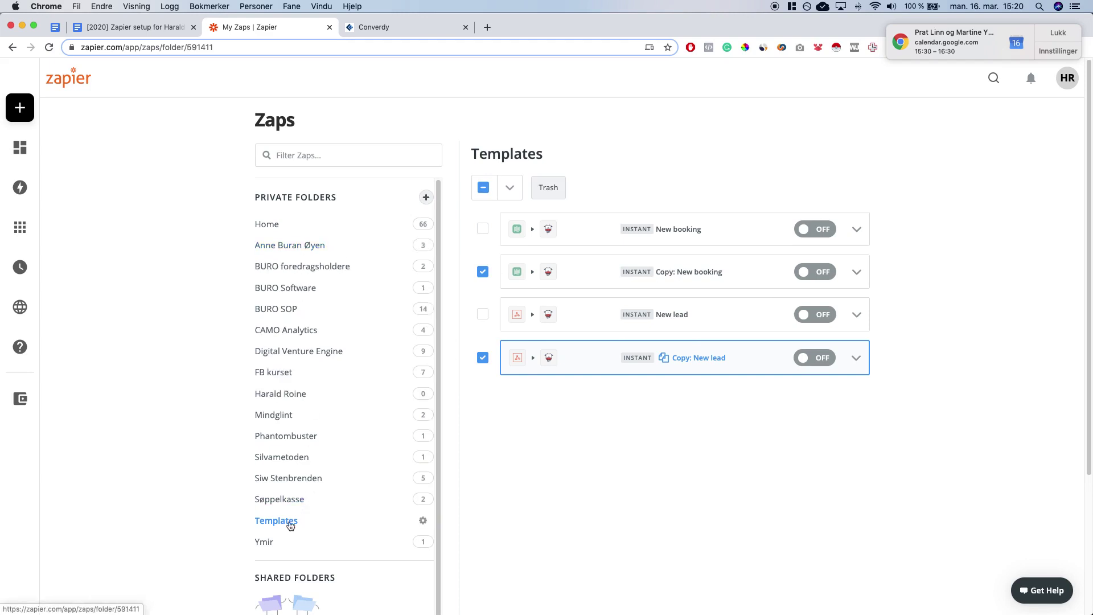
left_click(483, 272)
left_click(482, 357)
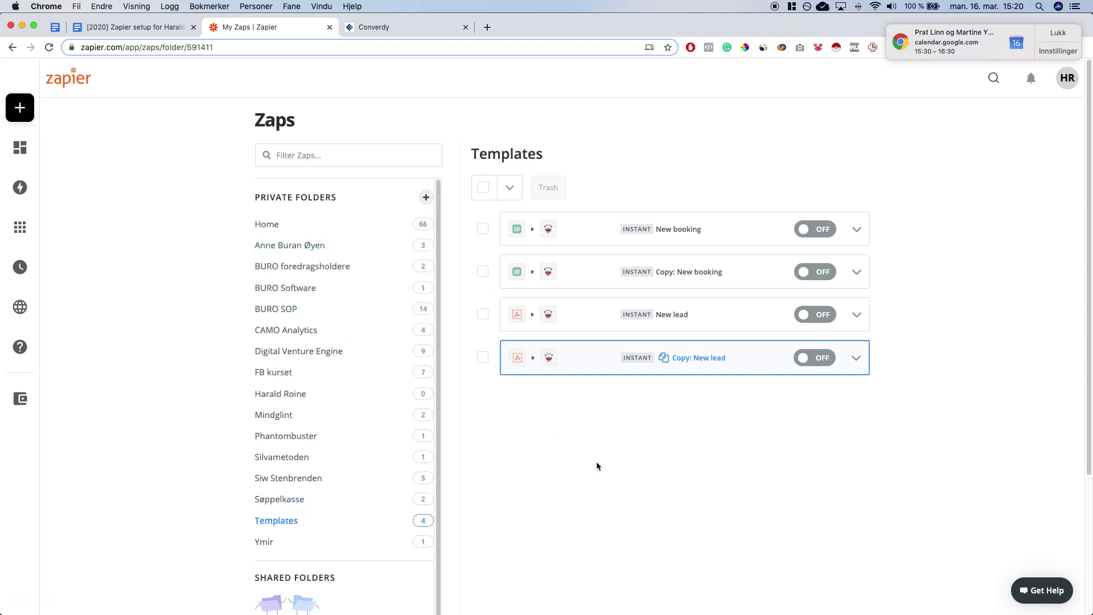
Move Copy: New lead and Copy: New booking into the client's personal folder.
left_click(857, 360)
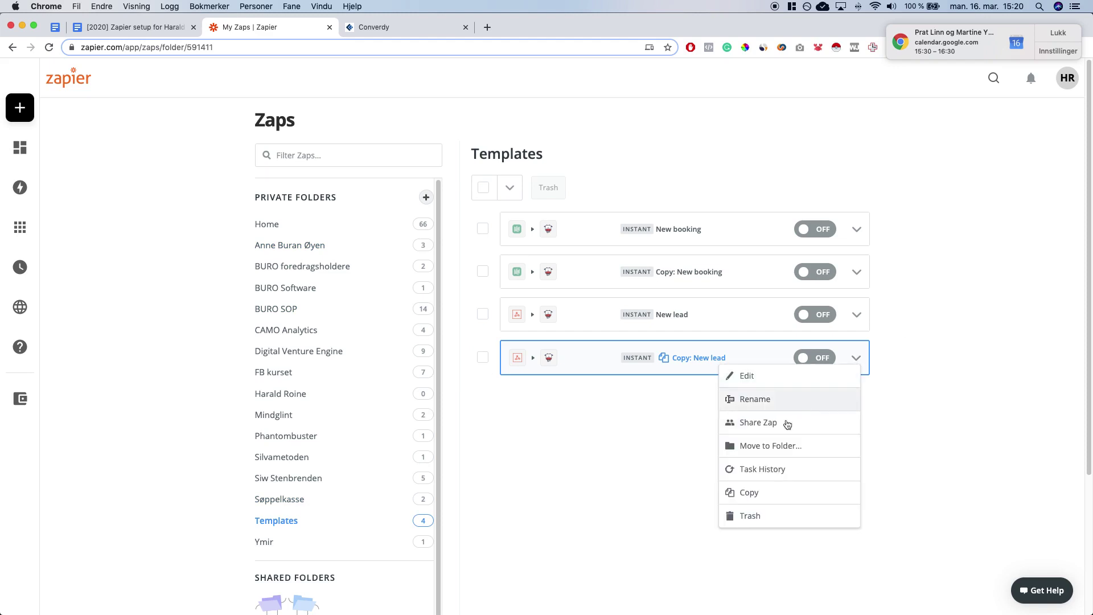
left_click(786, 446)
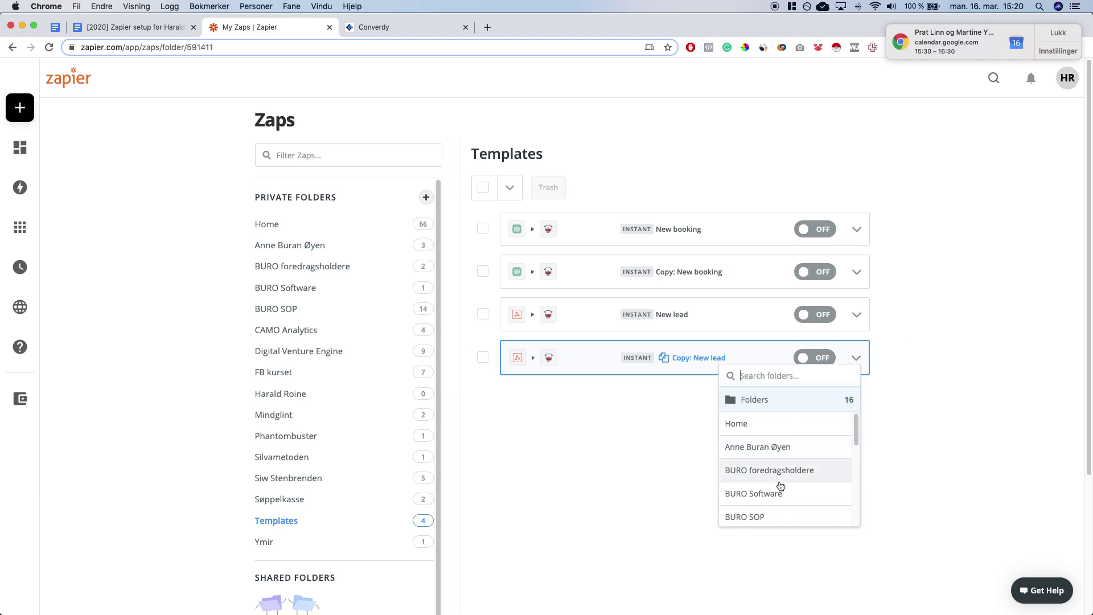
scroll(791, 484, "down", 2)
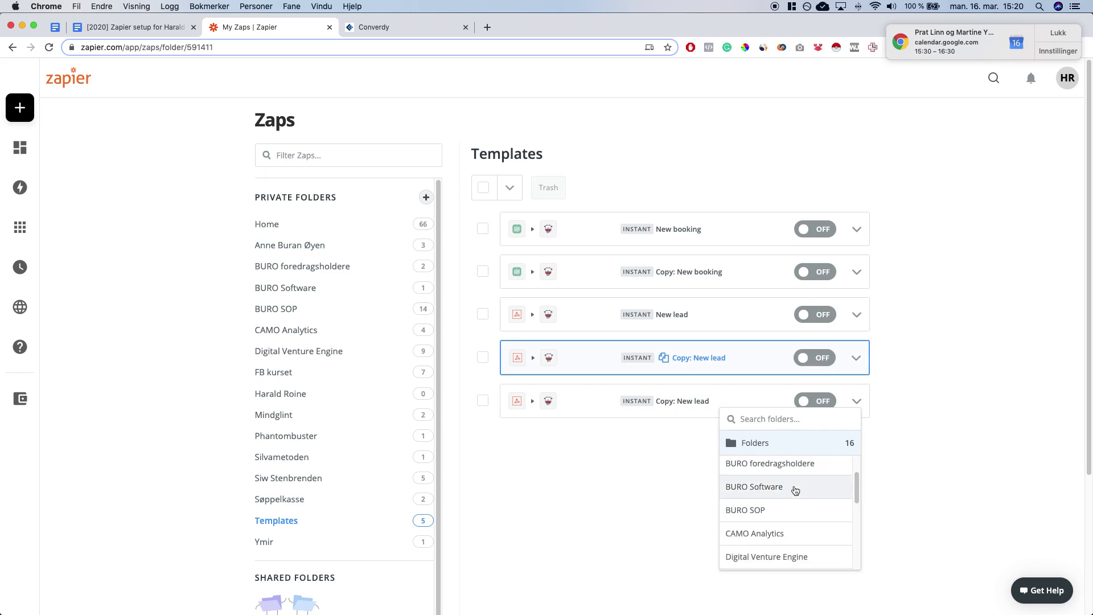
scroll(794, 488, "down", 3)
left_click(751, 525)
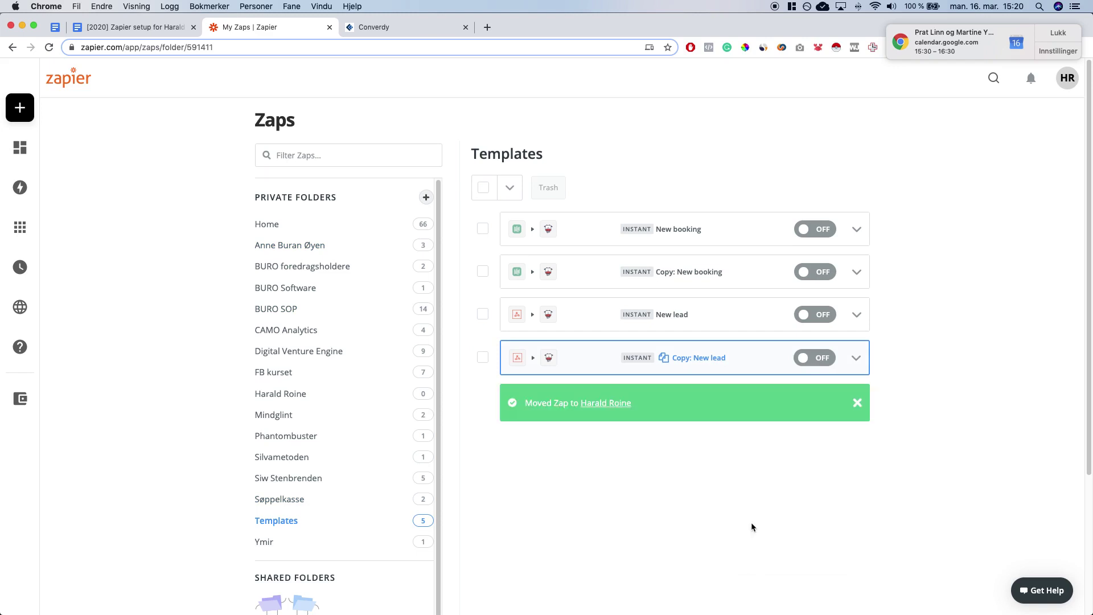
left_click(857, 272)
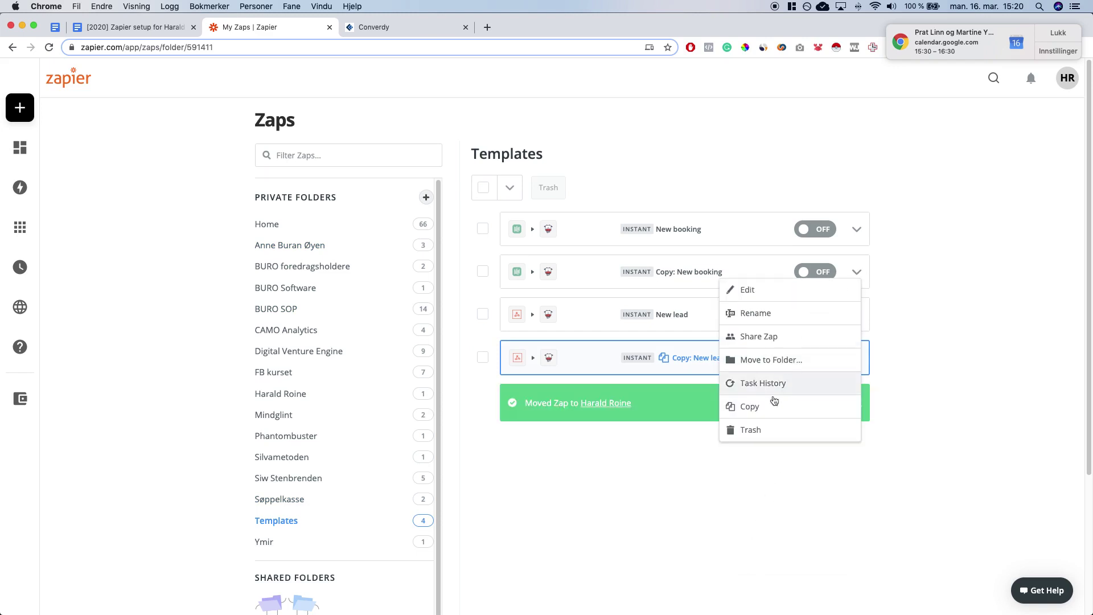
left_click(776, 360)
scroll(773, 387, "down", 5)
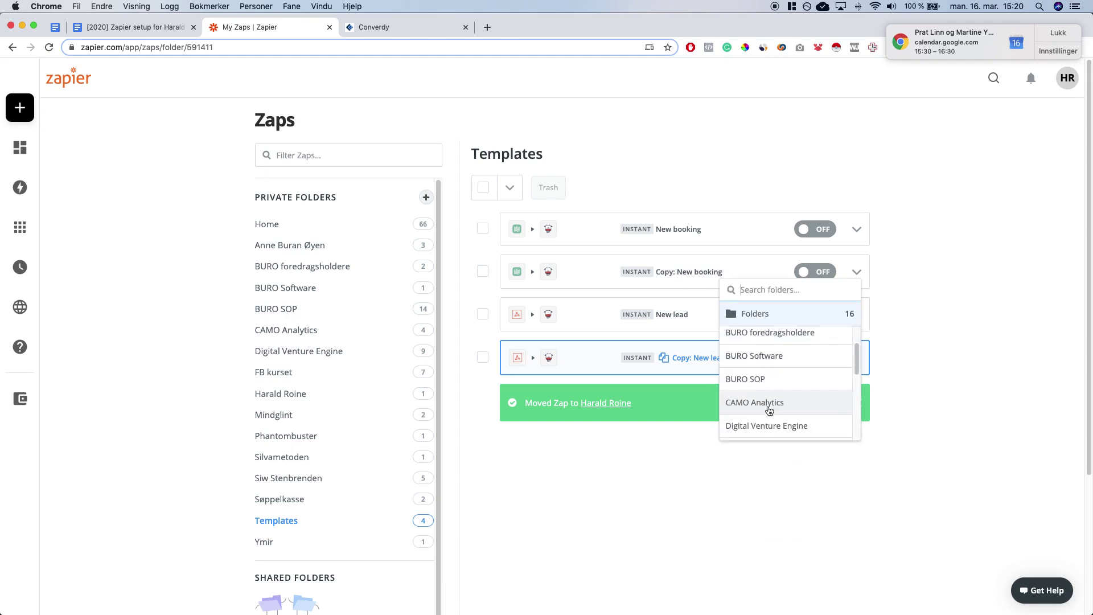
left_click(766, 403)
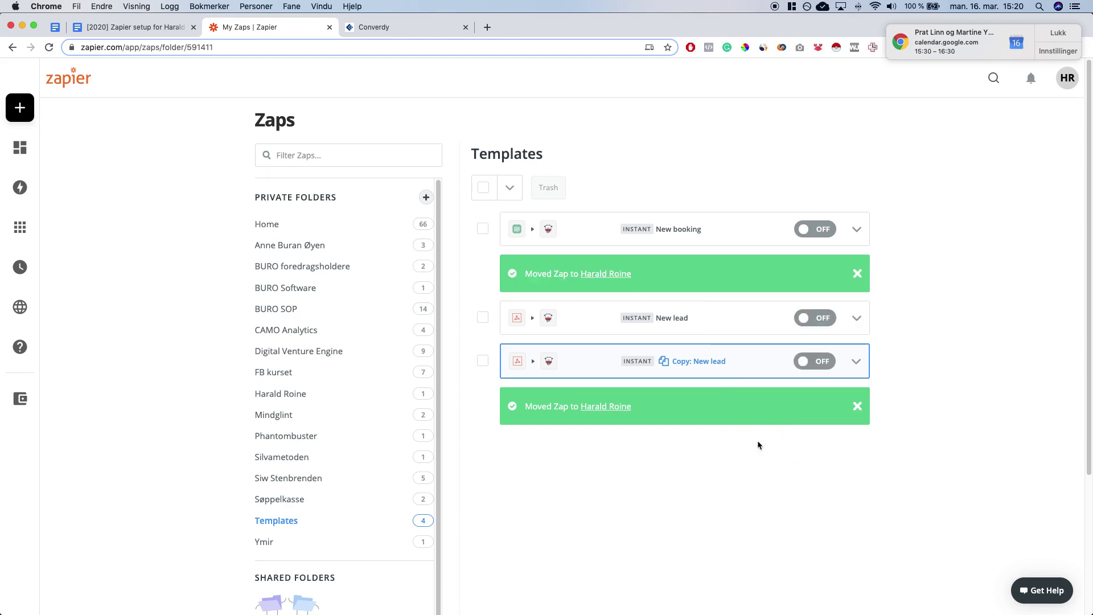
Trash the extra Copy: New lead zap and open the personal folder.
left_click(857, 363)
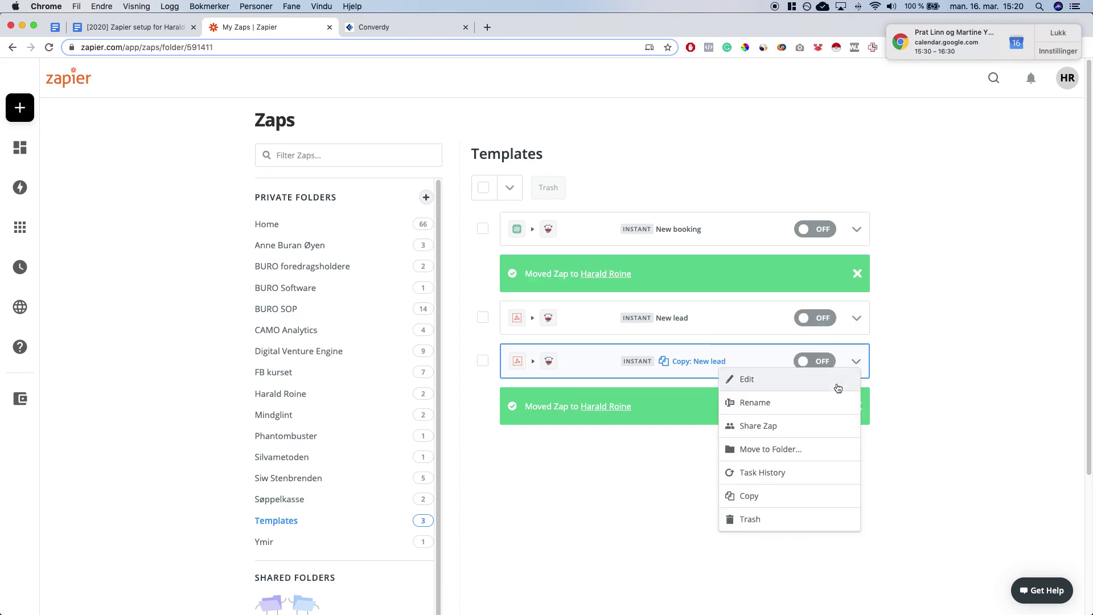
left_click(756, 521)
left_click(777, 519)
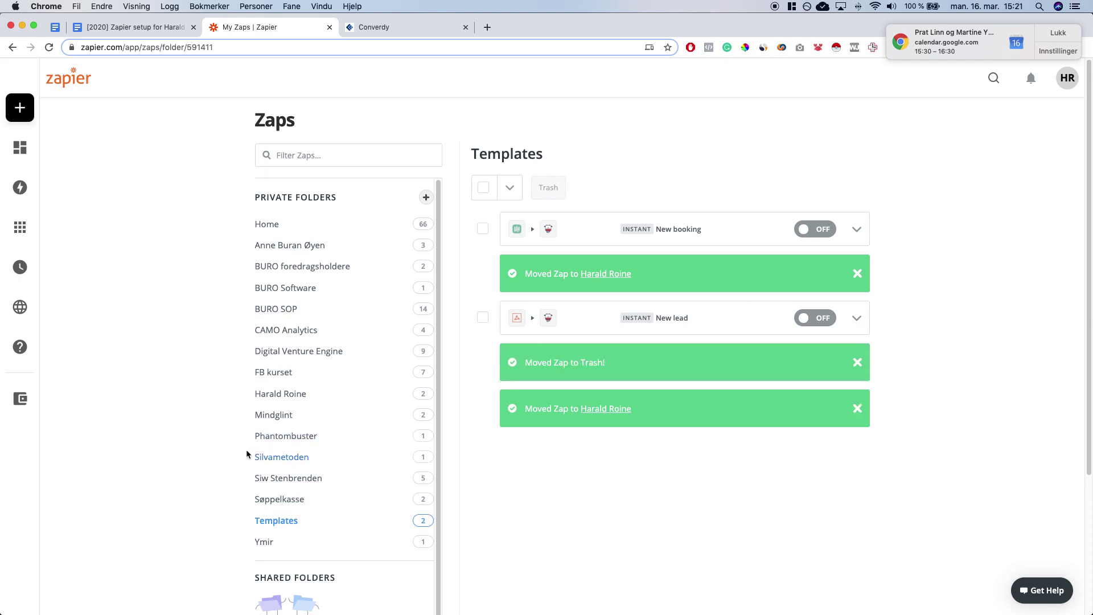
left_click(290, 401)
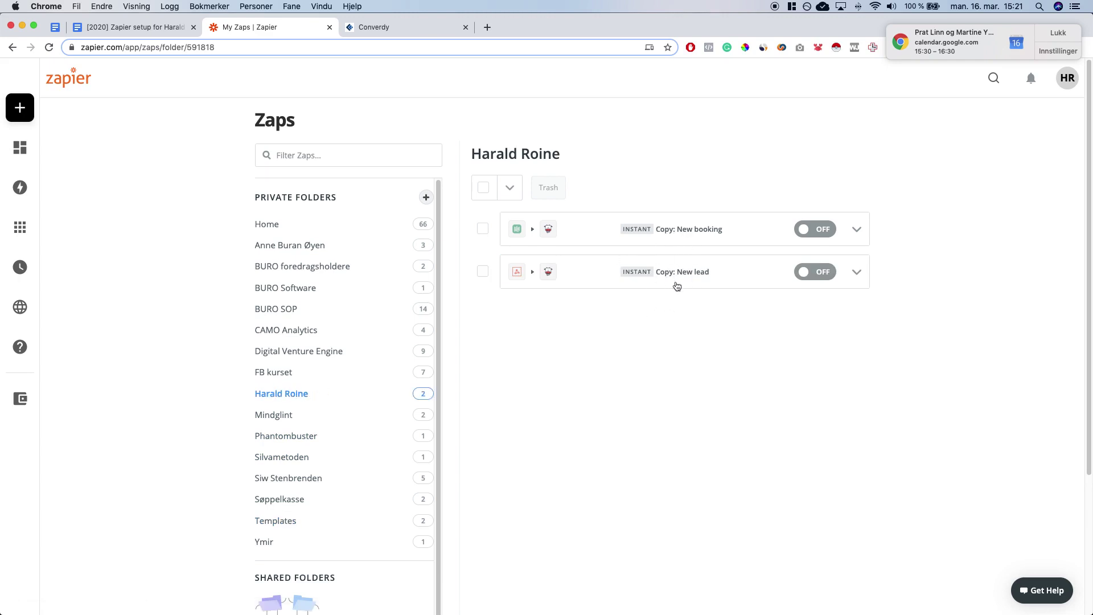
Reread the guide's Setup Zaps steps and the Edit Zaps step naming the New lead zap.
left_click(108, 24)
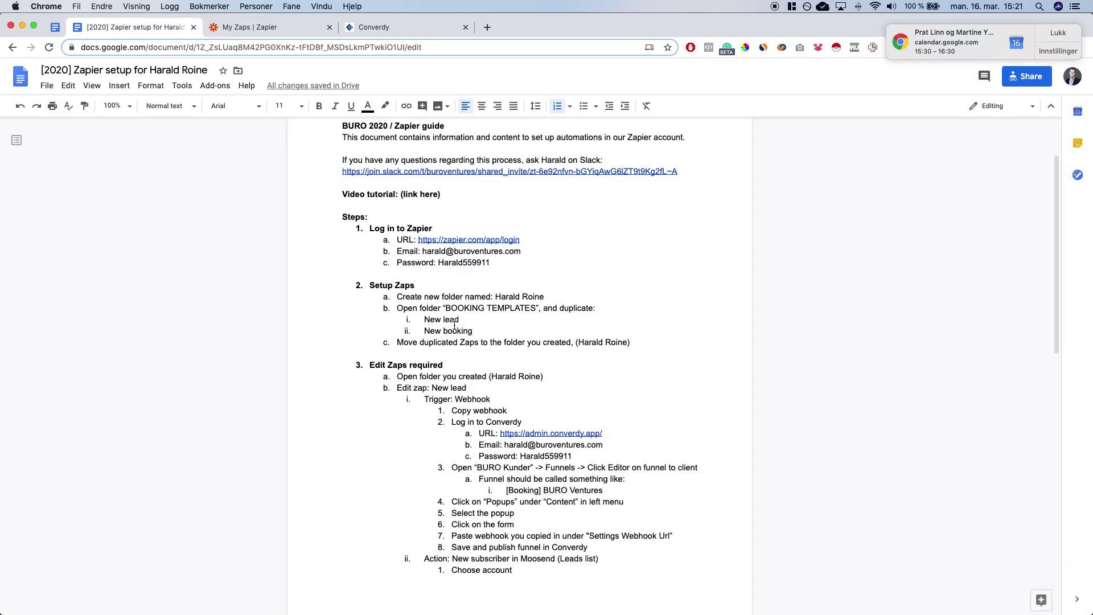
left_click_drag(369, 286, 649, 344)
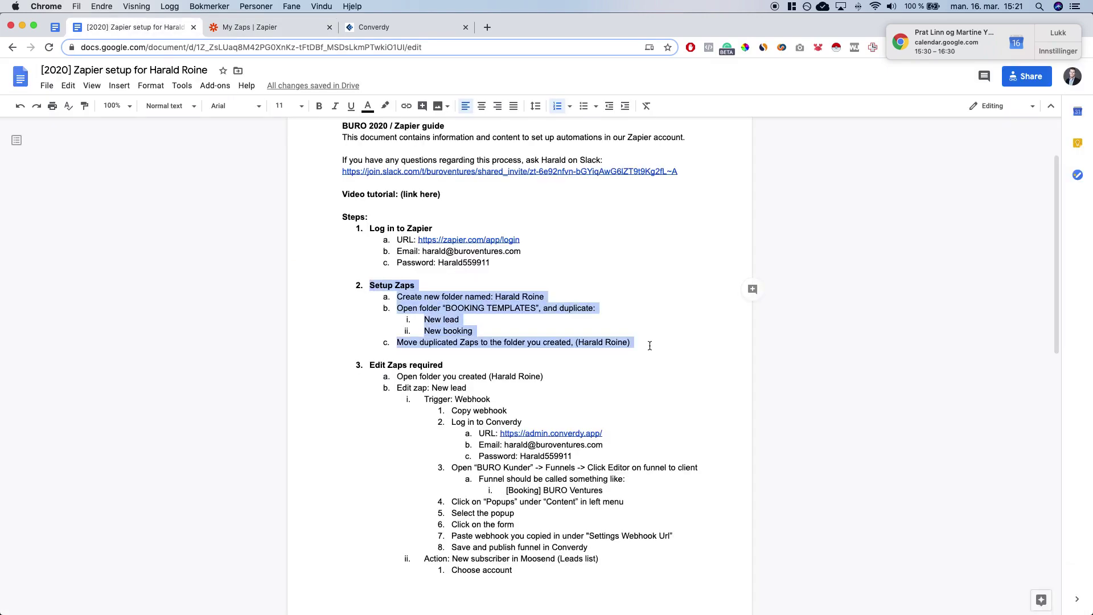
left_click(638, 344)
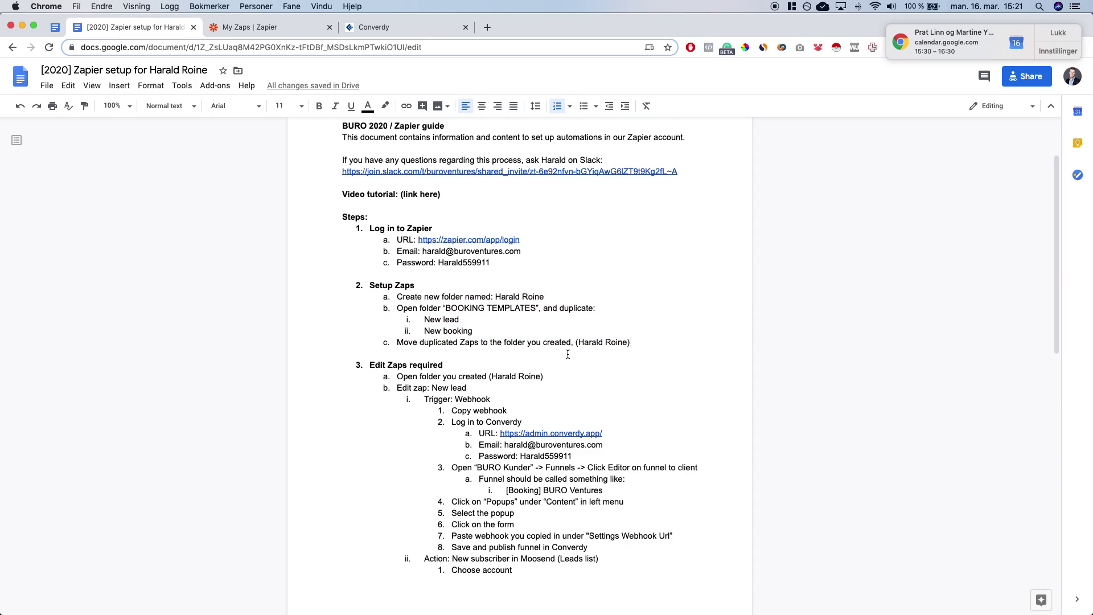
scroll(567, 354, "down", 2)
triple_click(498, 342)
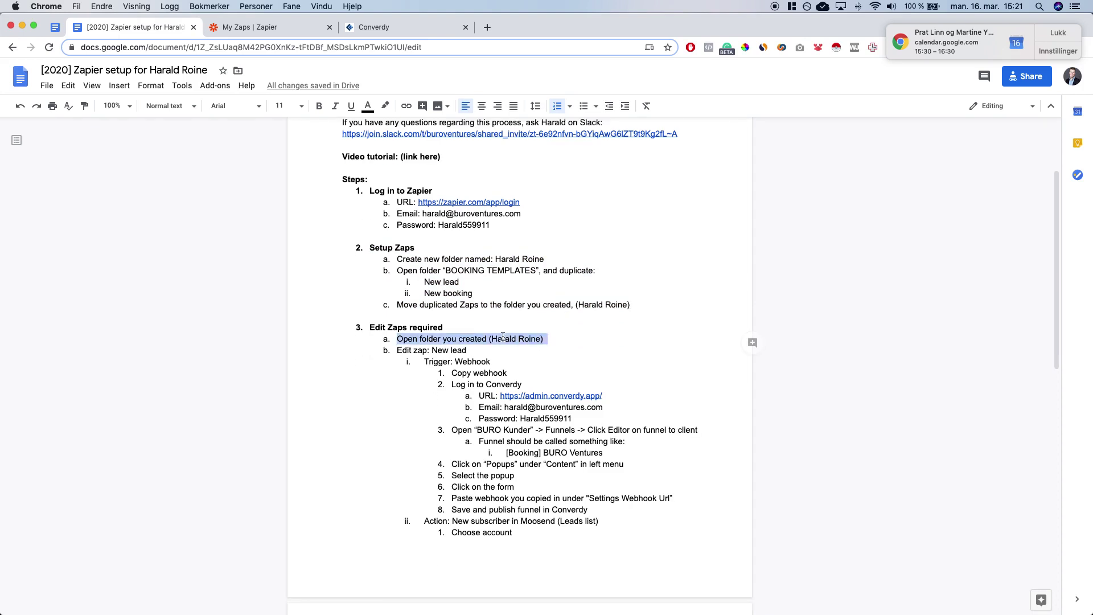
left_click(474, 353)
left_click_drag(431, 350, 471, 350)
Open Copy: New lead from My Zaps in the editor, then go back to the guide.
left_click(235, 34)
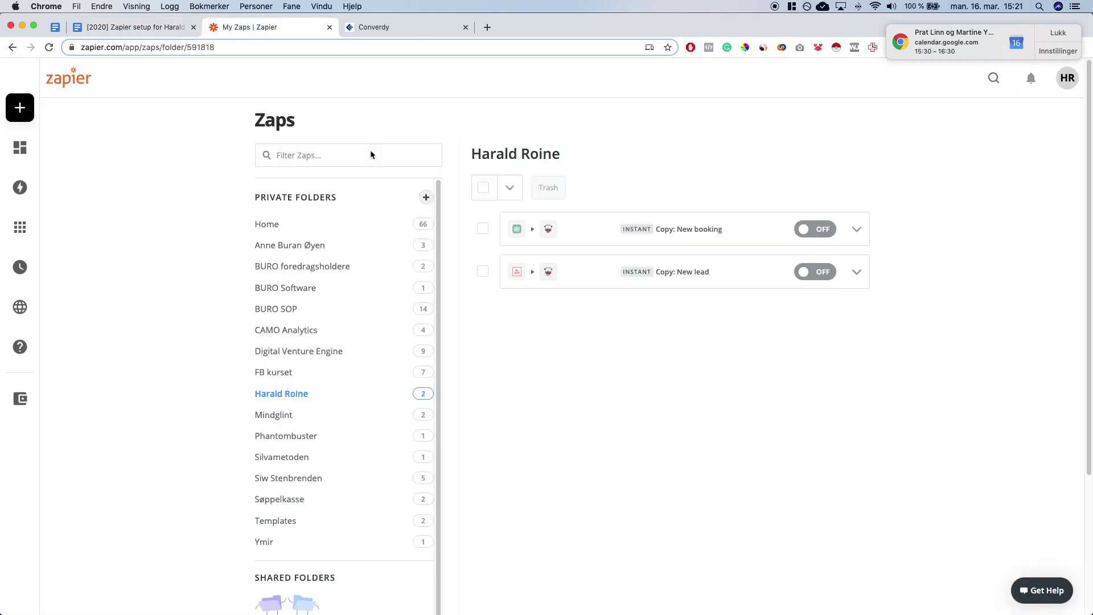
left_click(698, 277)
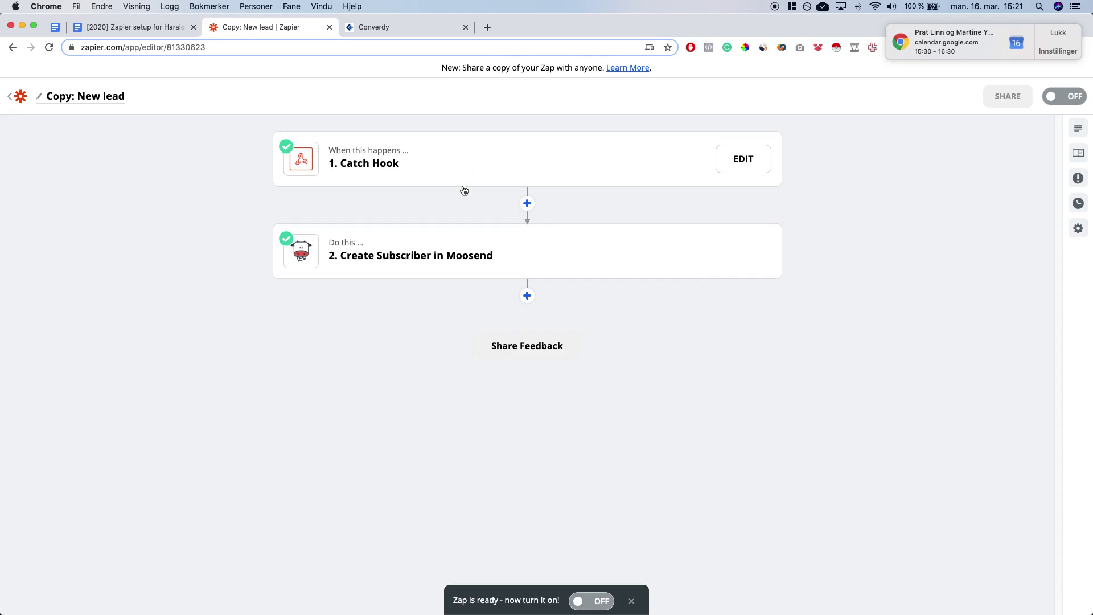
key("ctrl+shift+Tab")
Read the Trigger: Webhook and Copy webhook steps, then return to the Zap editor.
scroll(493, 388, "down", 2)
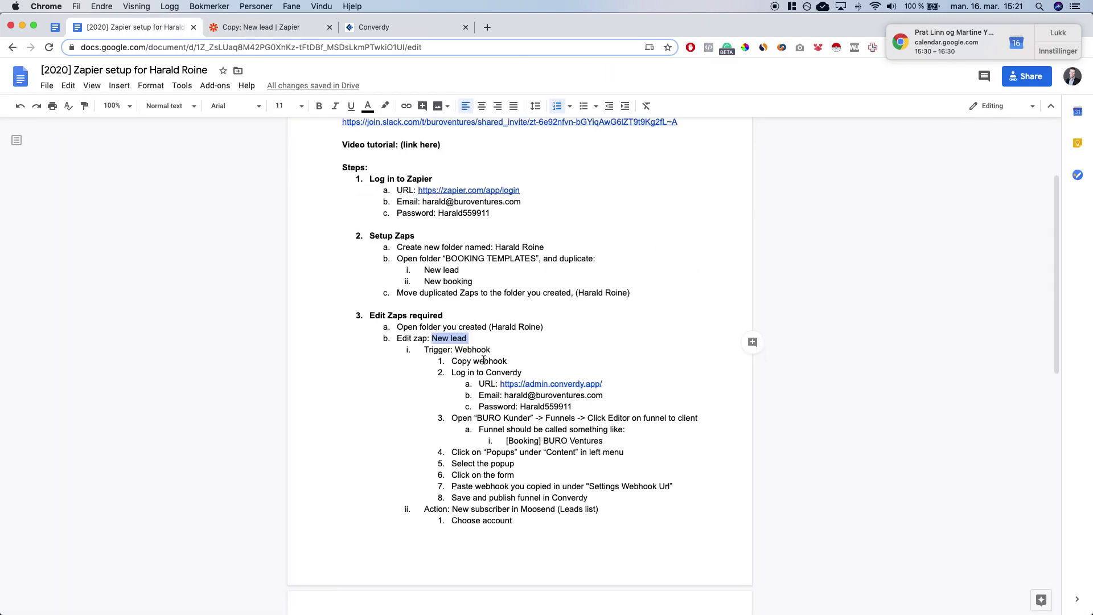
triple_click(432, 338)
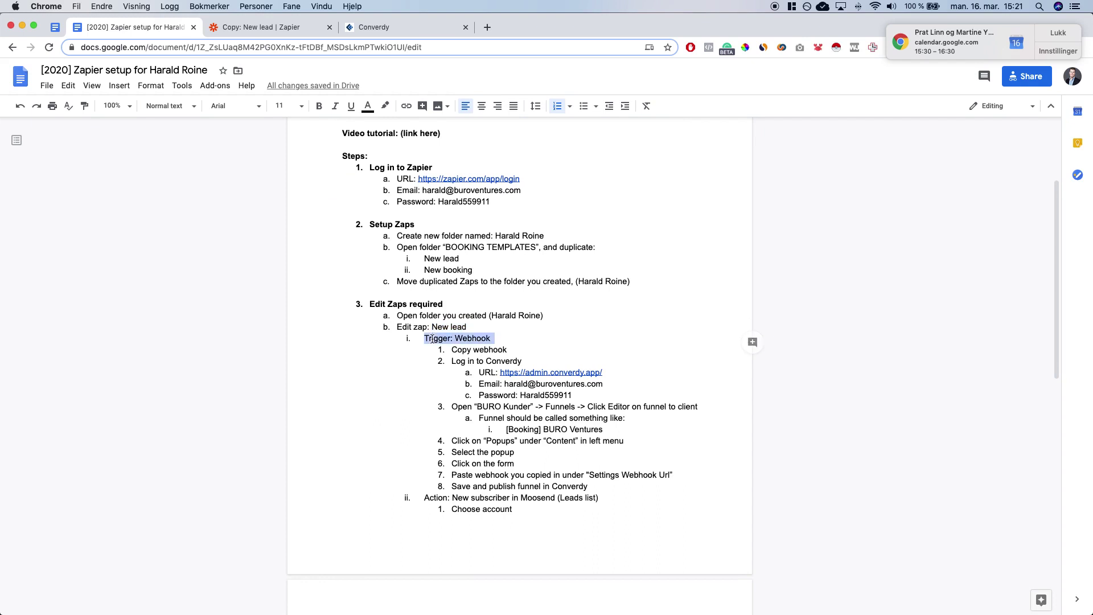
triple_click(462, 351)
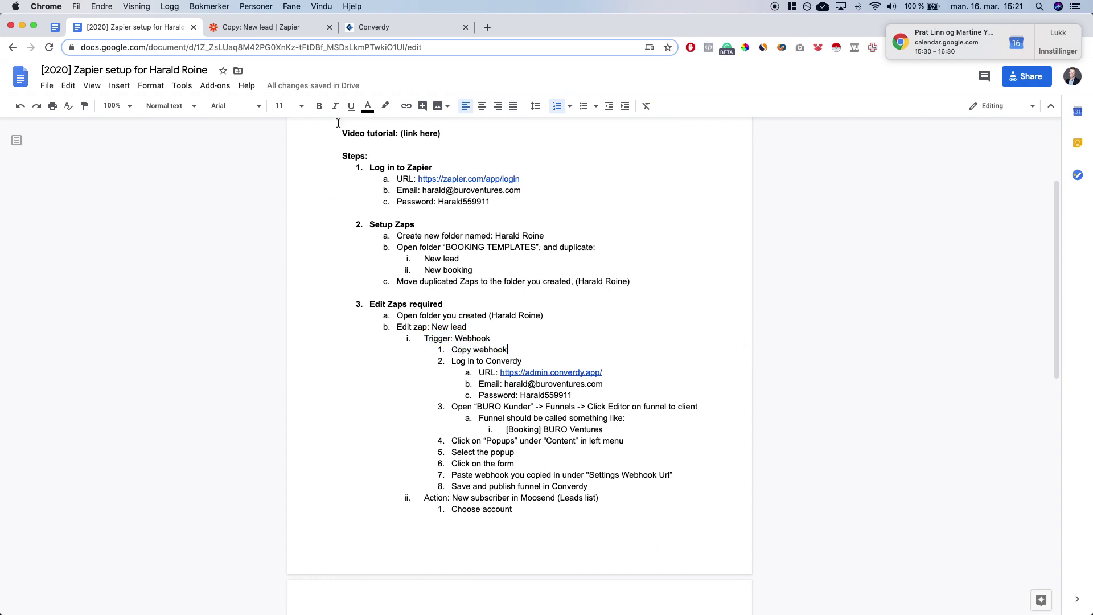
left_click(268, 27)
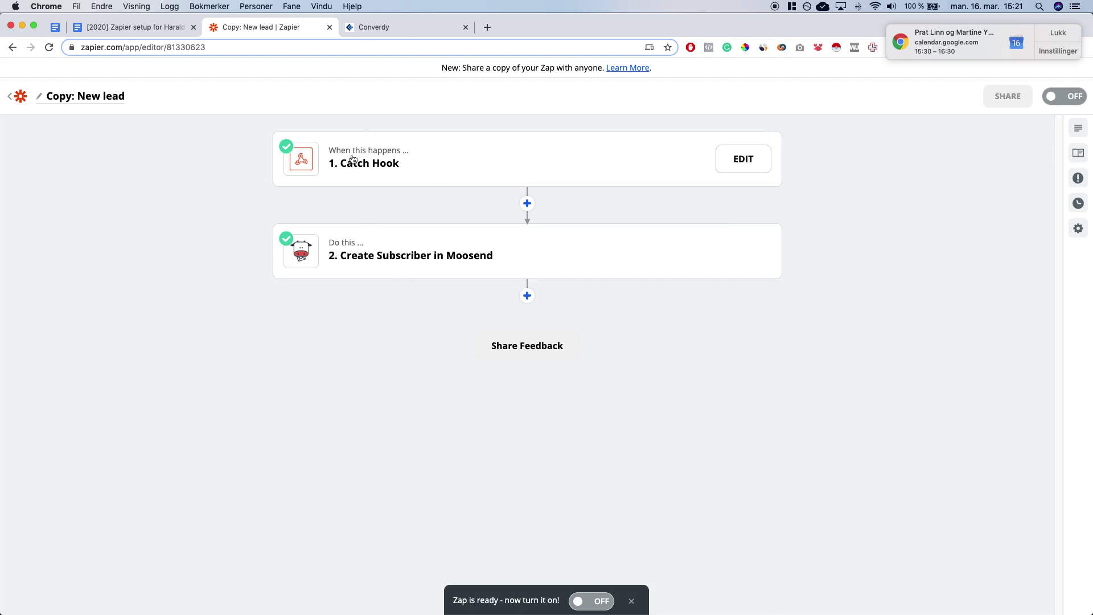
Expand the Catch Hook trigger's Customize Hook and copy its Custom Webhook URL.
left_click(392, 164)
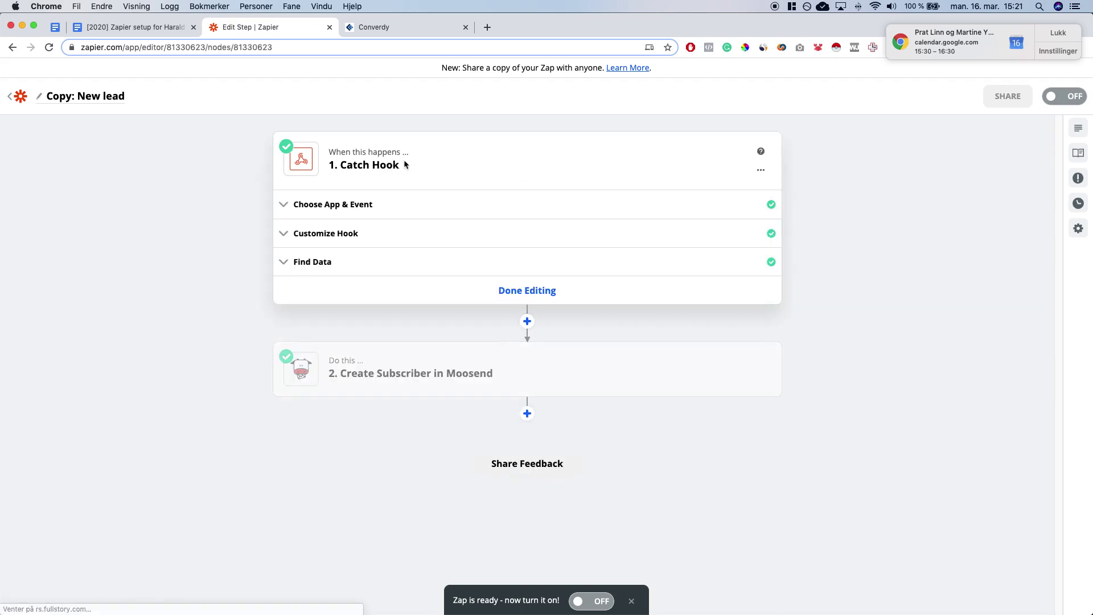
left_click(326, 242)
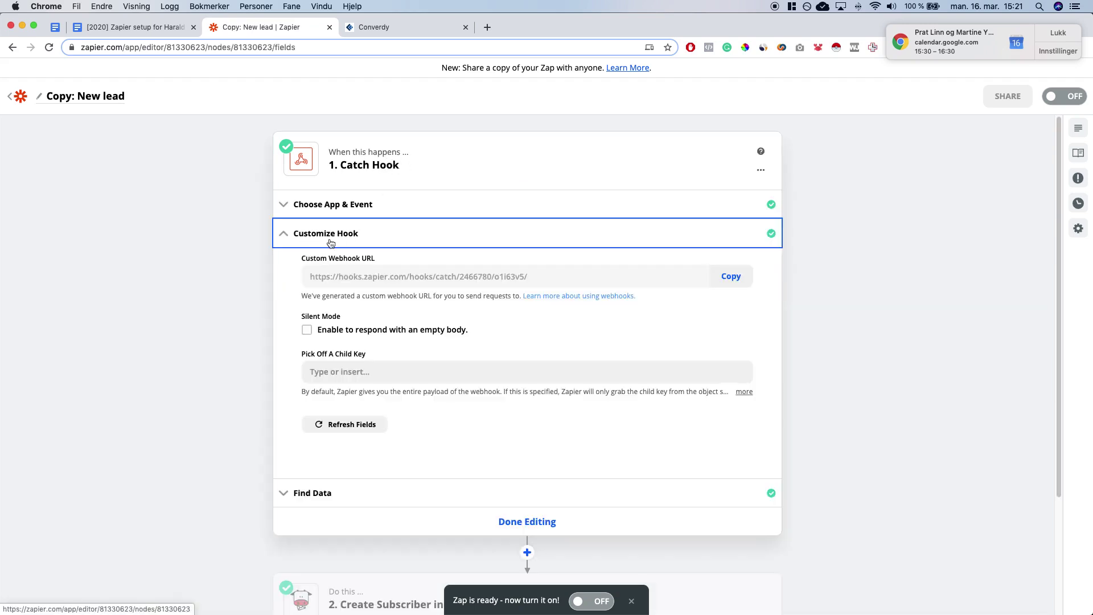
left_click_drag(300, 260, 399, 265)
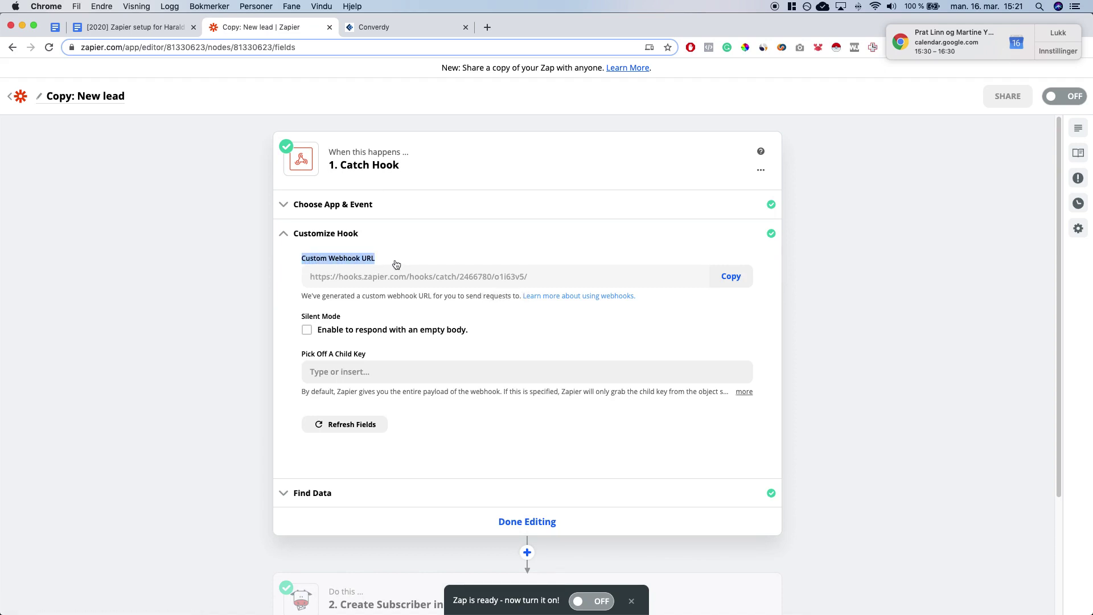
left_click(396, 264)
left_click(734, 279)
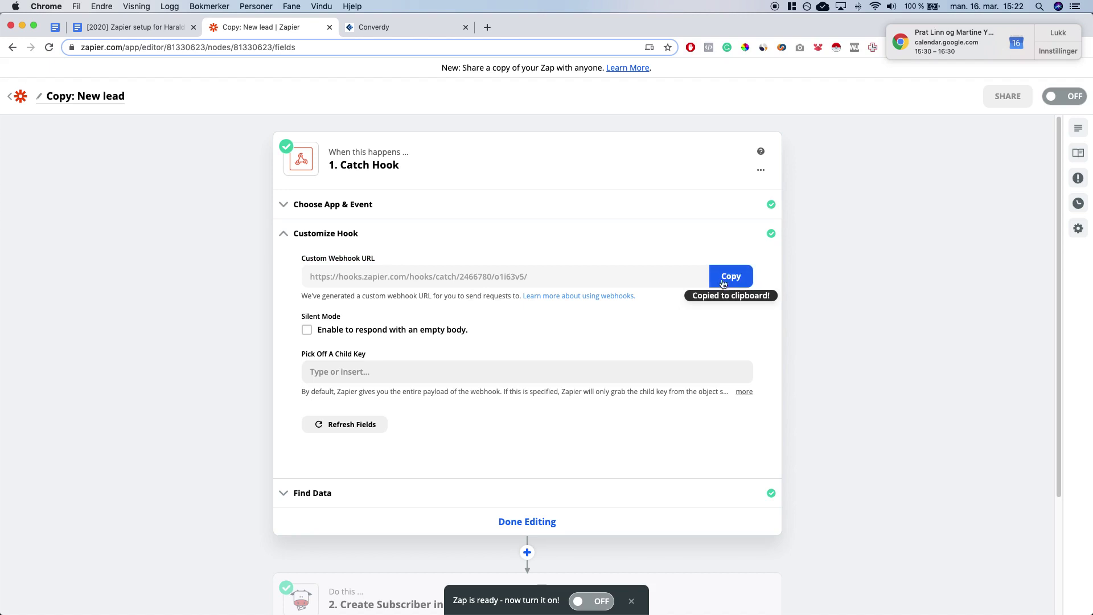
left_click(489, 277)
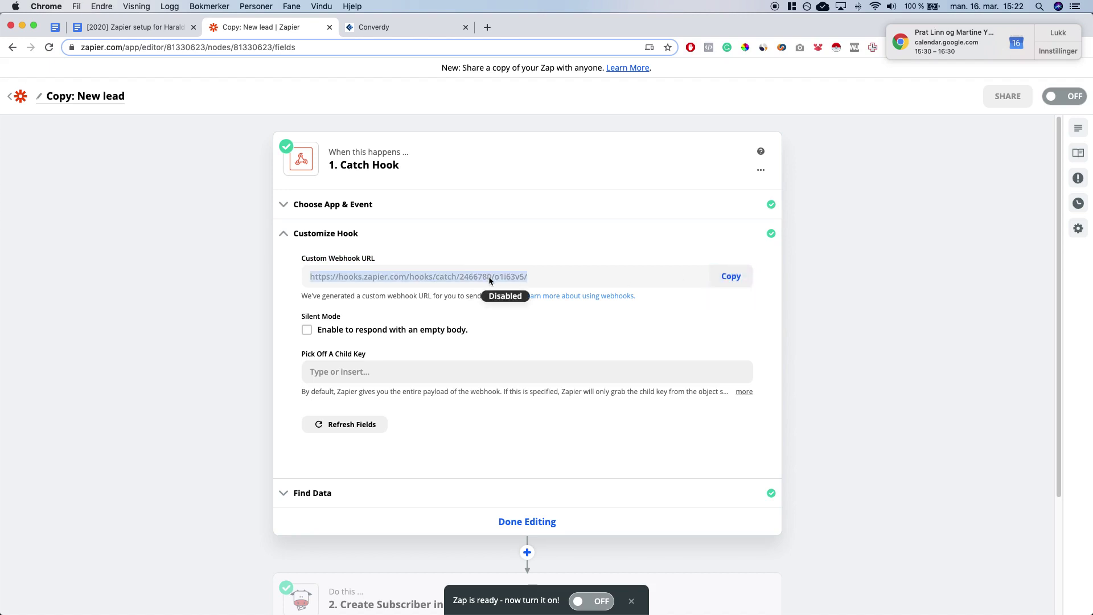
left_click(750, 281)
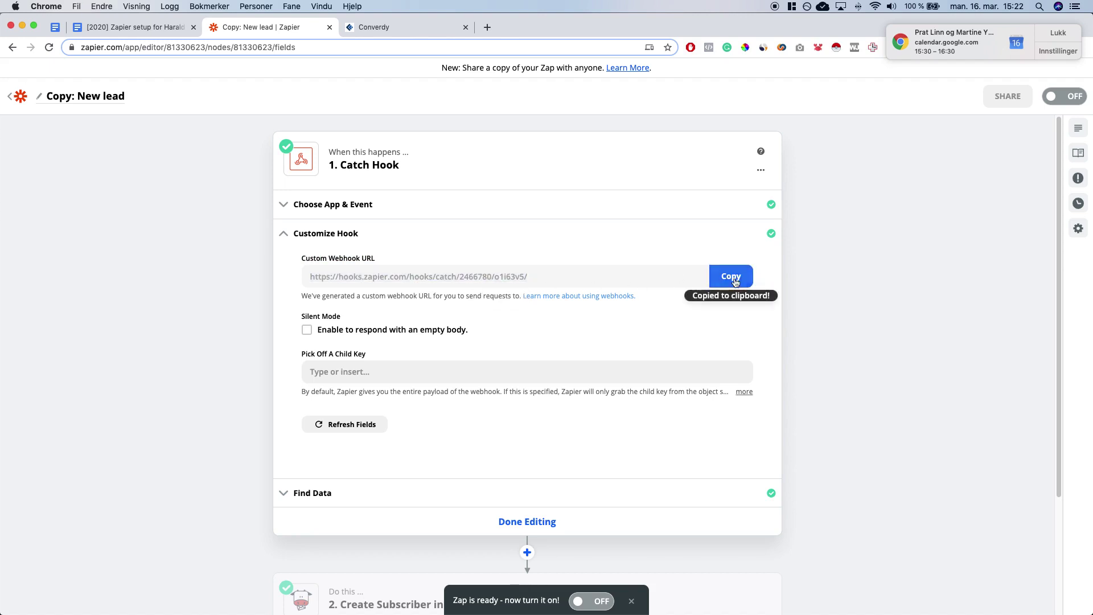
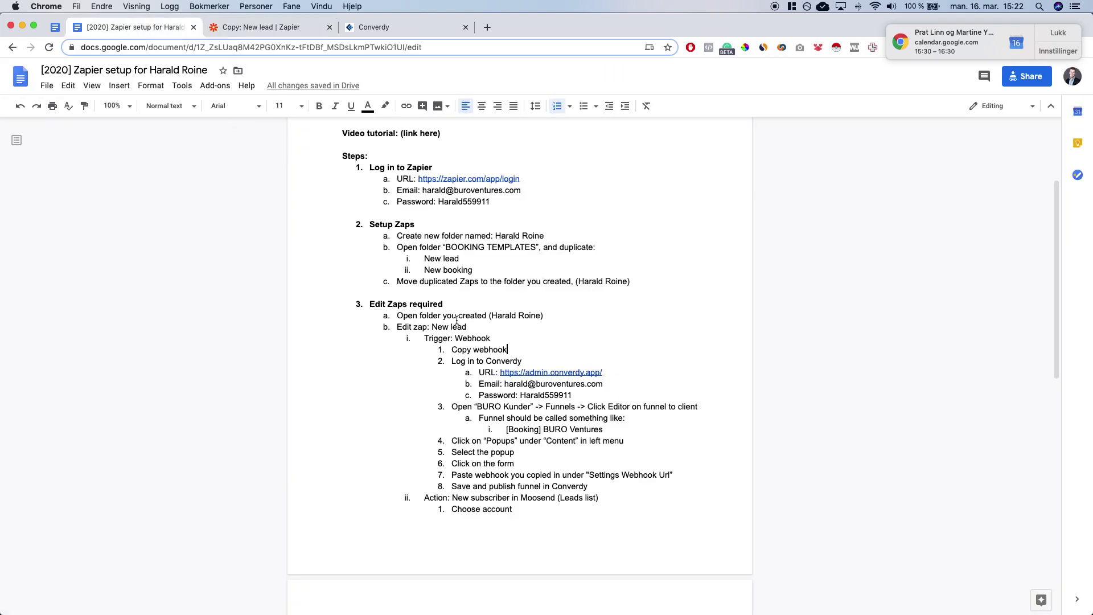
Check the guide's 'Log in to Converdy' step and follow its admin link to Converdy's Funnels list.
left_click_drag(453, 361, 541, 361)
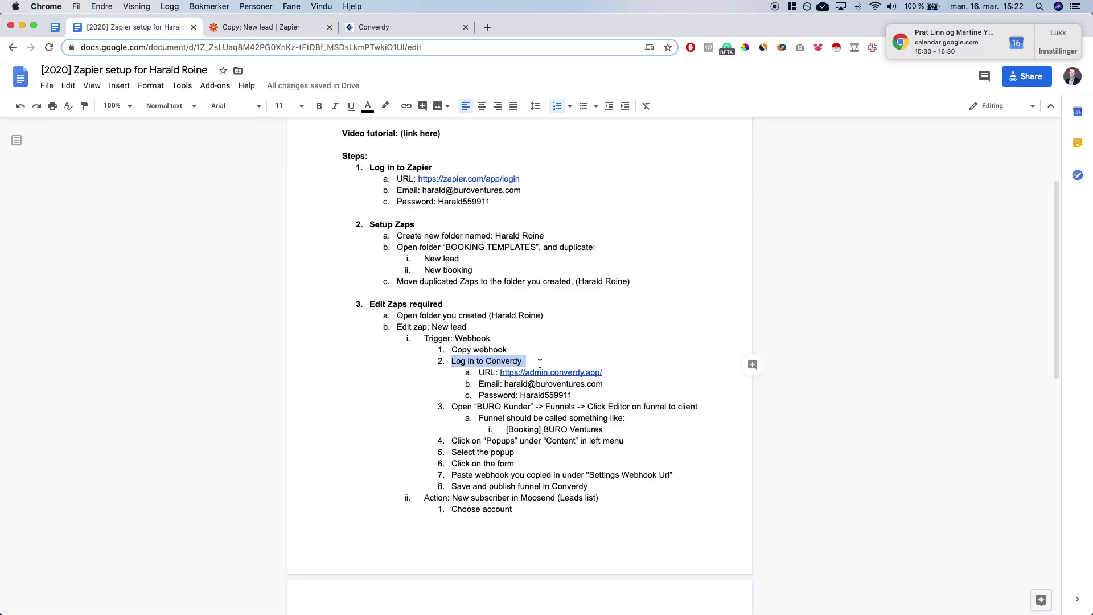
left_click(471, 360)
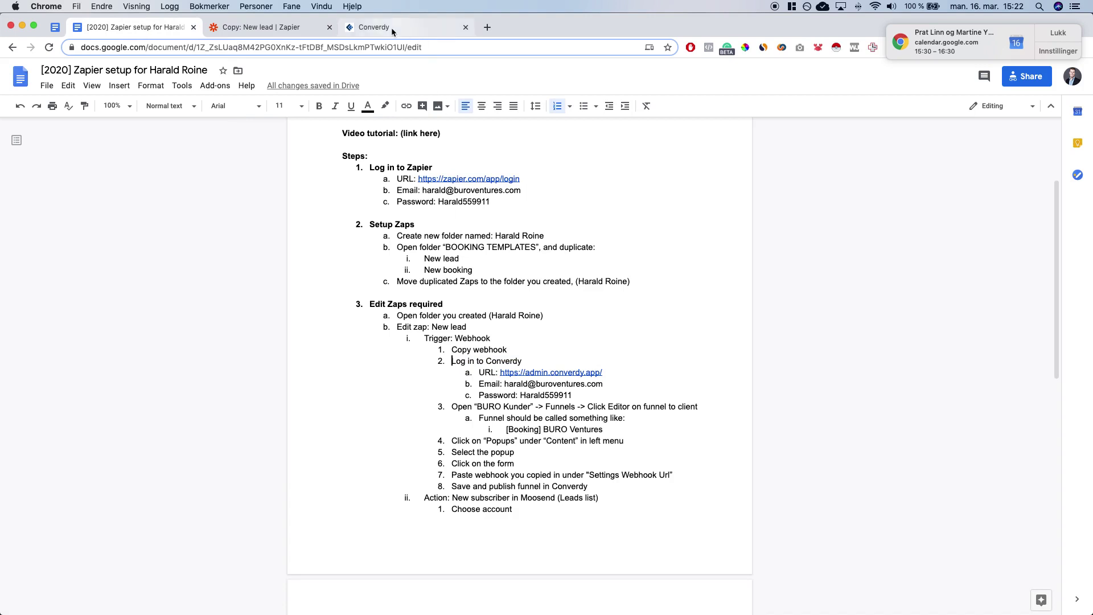
left_click(551, 373)
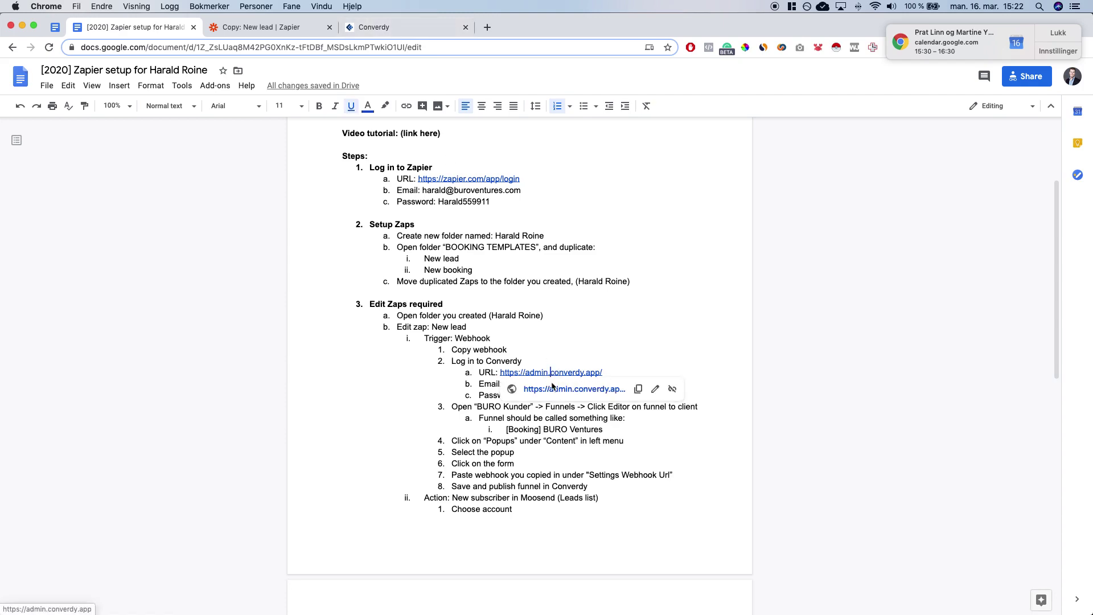
left_click(403, 31)
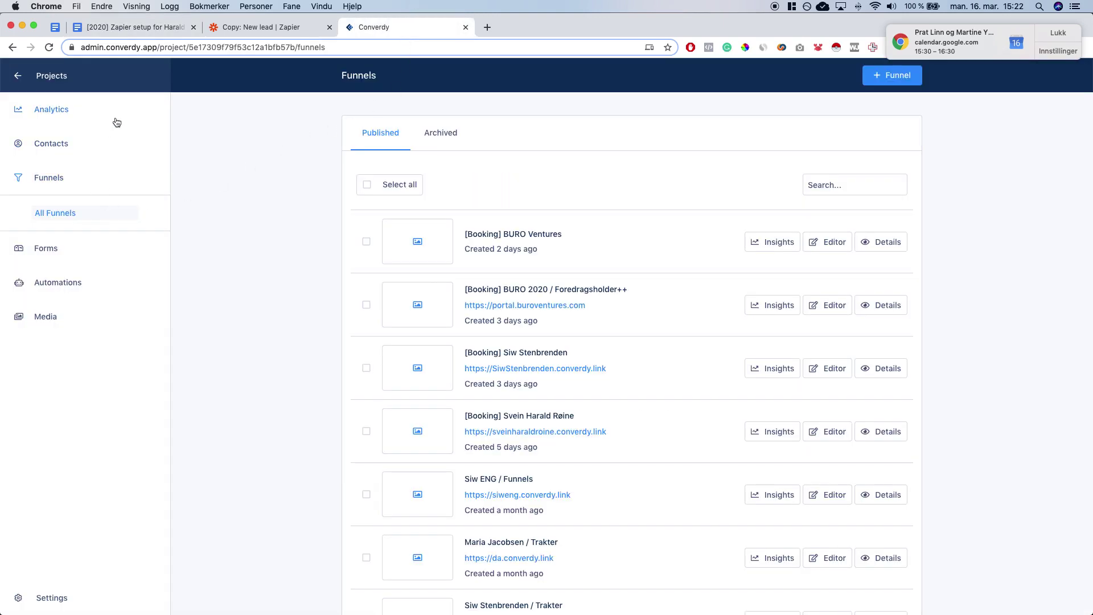
Open the [Booking] BURO Ventures funnel in the BURO Kunder project in the editor, confirming its name in the guide.
left_click(57, 79)
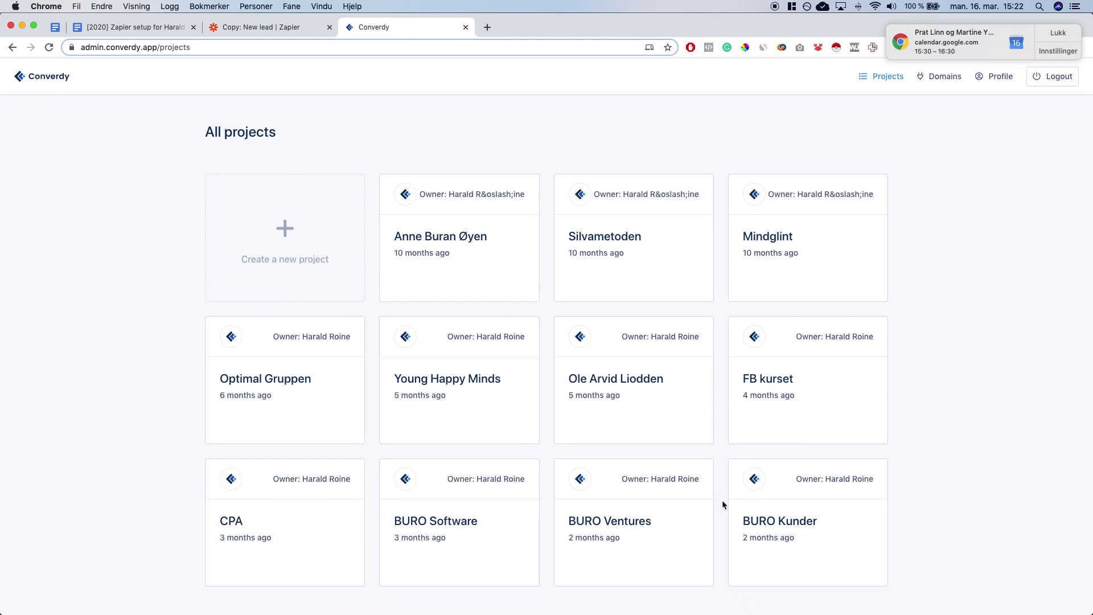
left_click(785, 528)
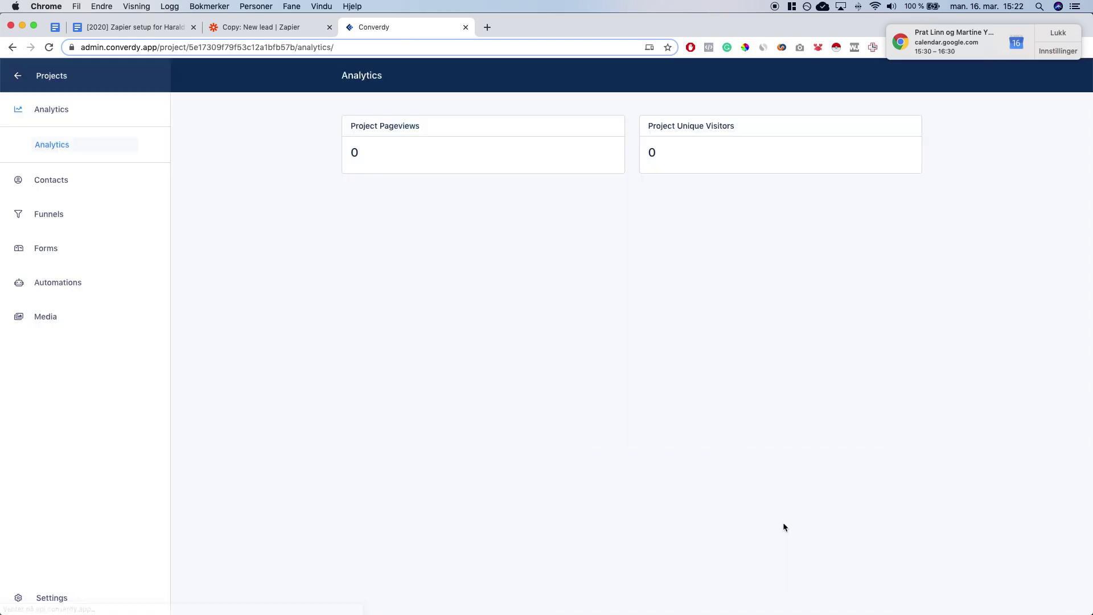
left_click(62, 215)
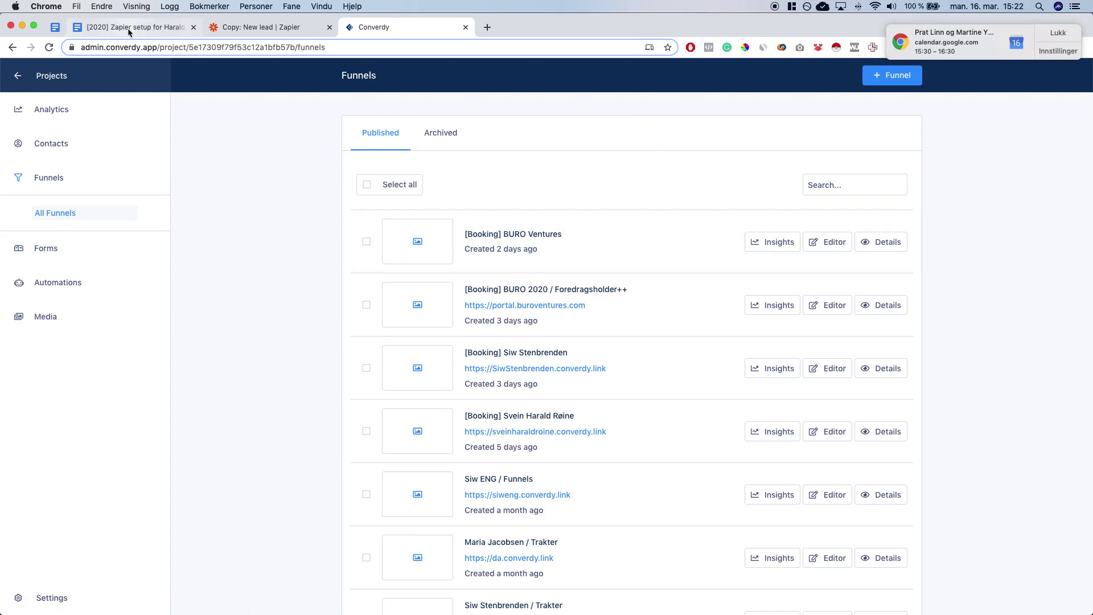
left_click(168, 27)
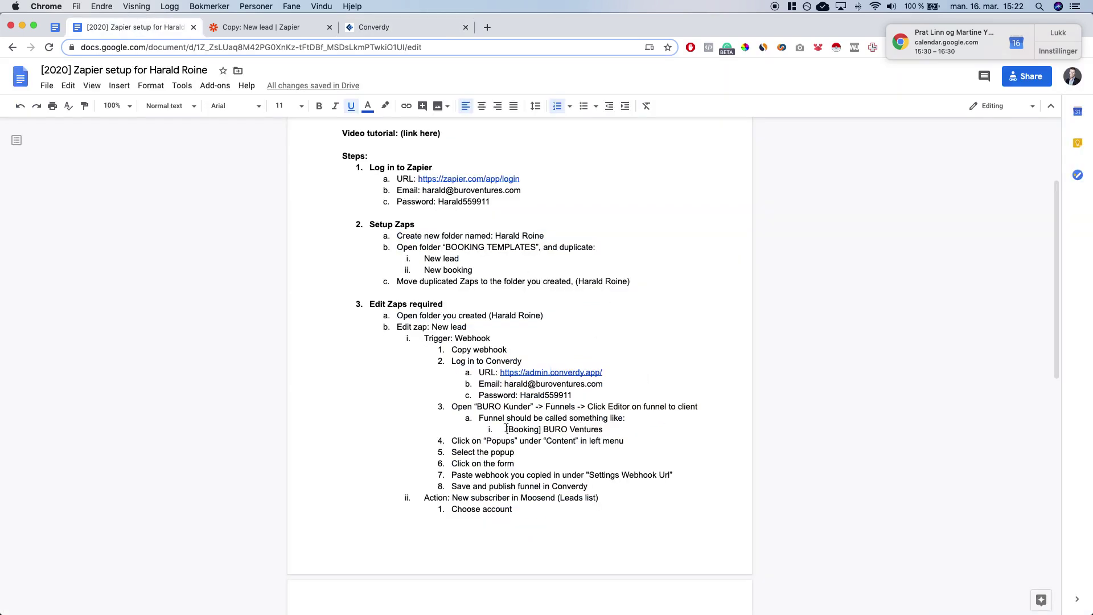
left_click_drag(506, 429, 619, 431)
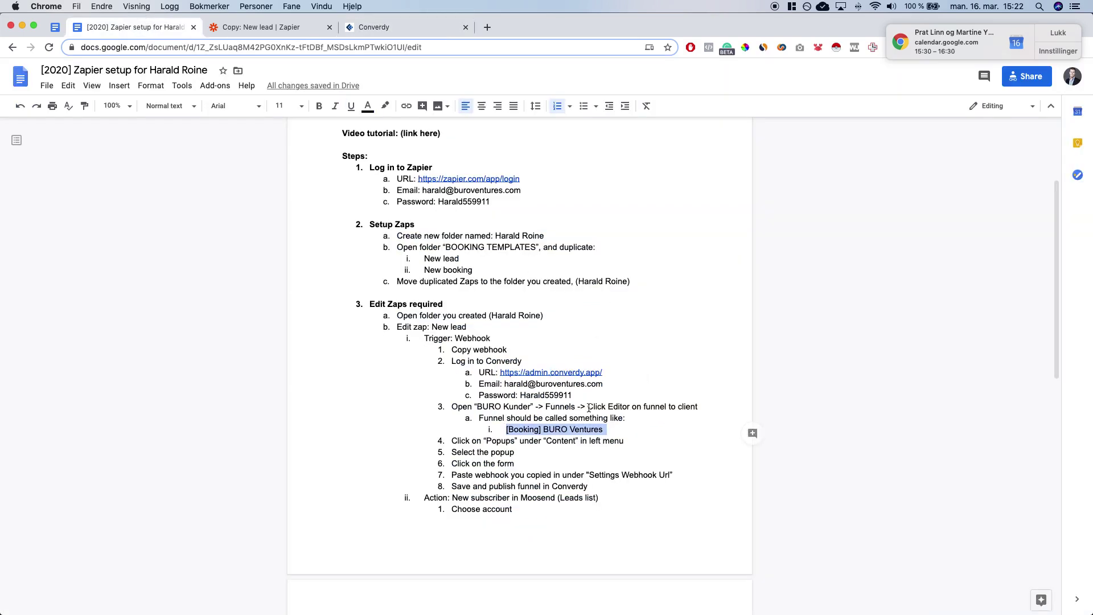
left_click(391, 29)
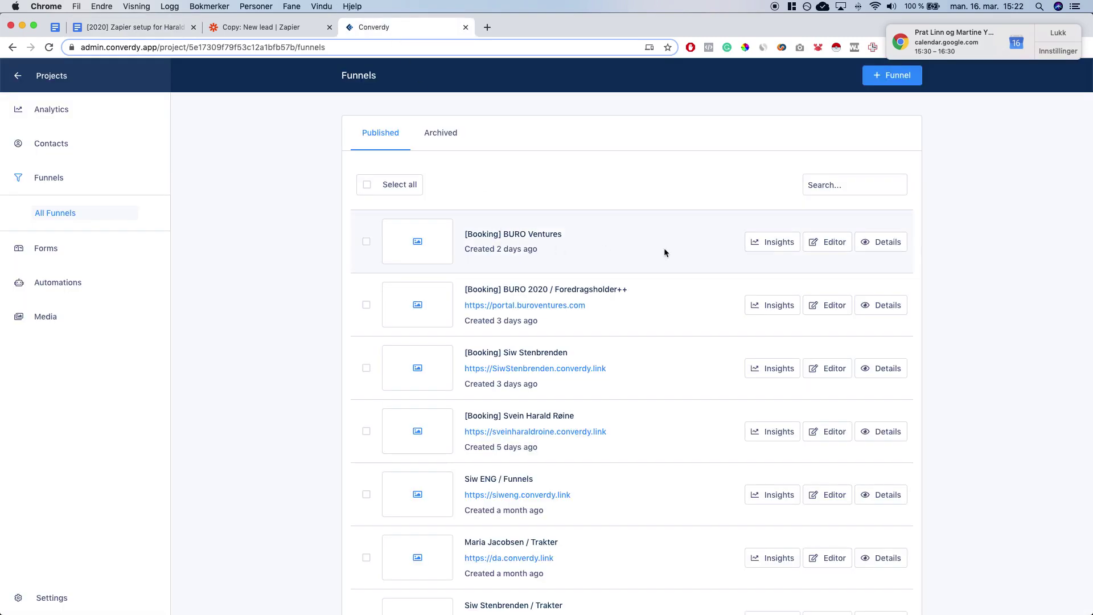
left_click(835, 244)
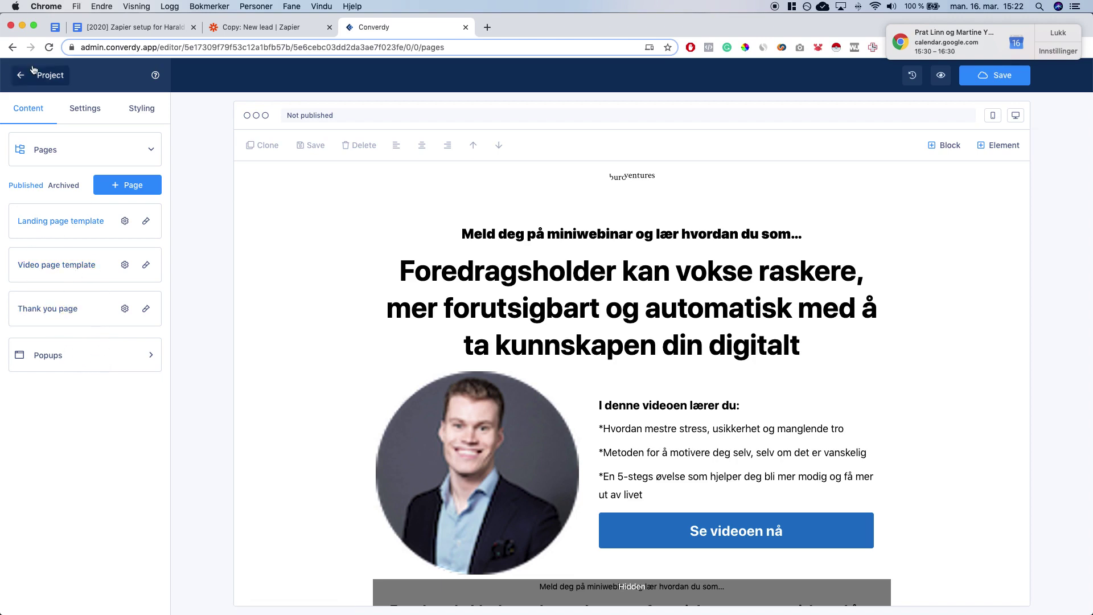
Paste the copied Zapier webhook into Default Popup1's form Webhook Url and save the funnel.
left_click(56, 354)
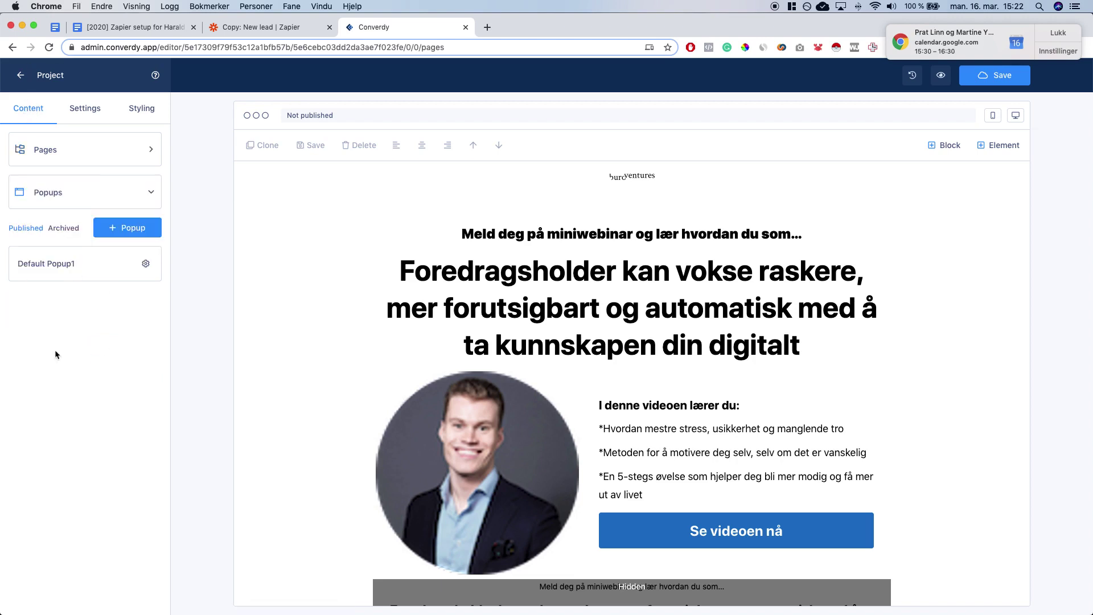
left_click(64, 266)
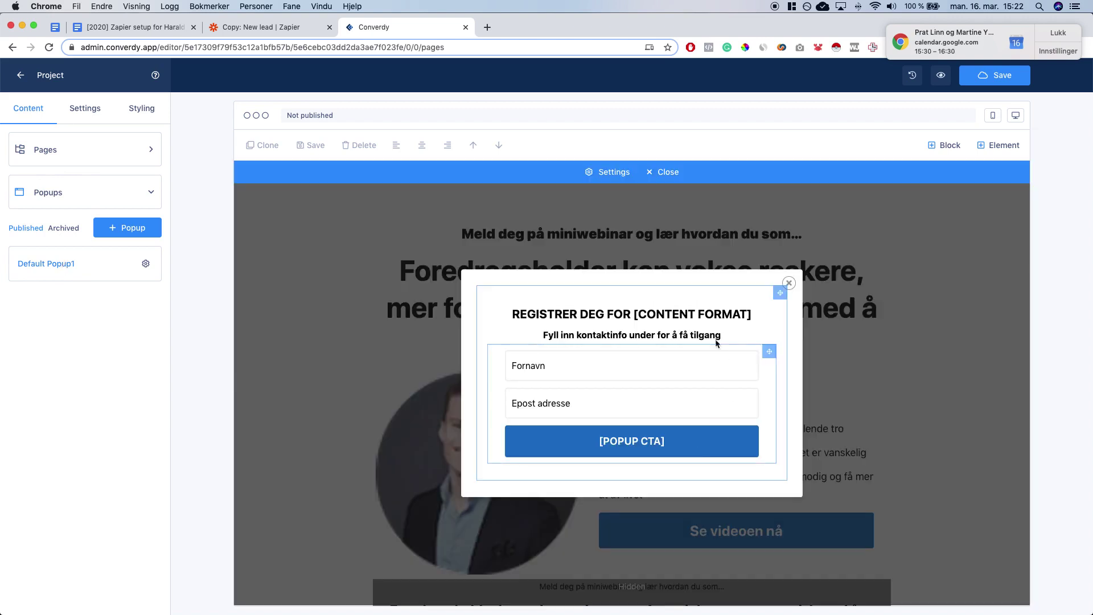
left_click(772, 403)
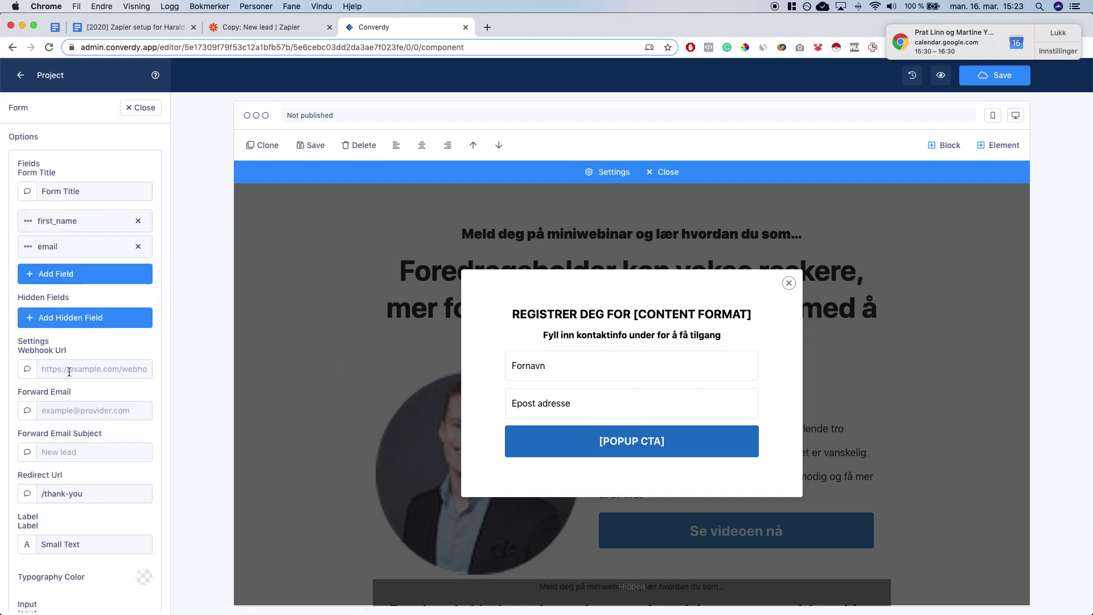
key("super+v")
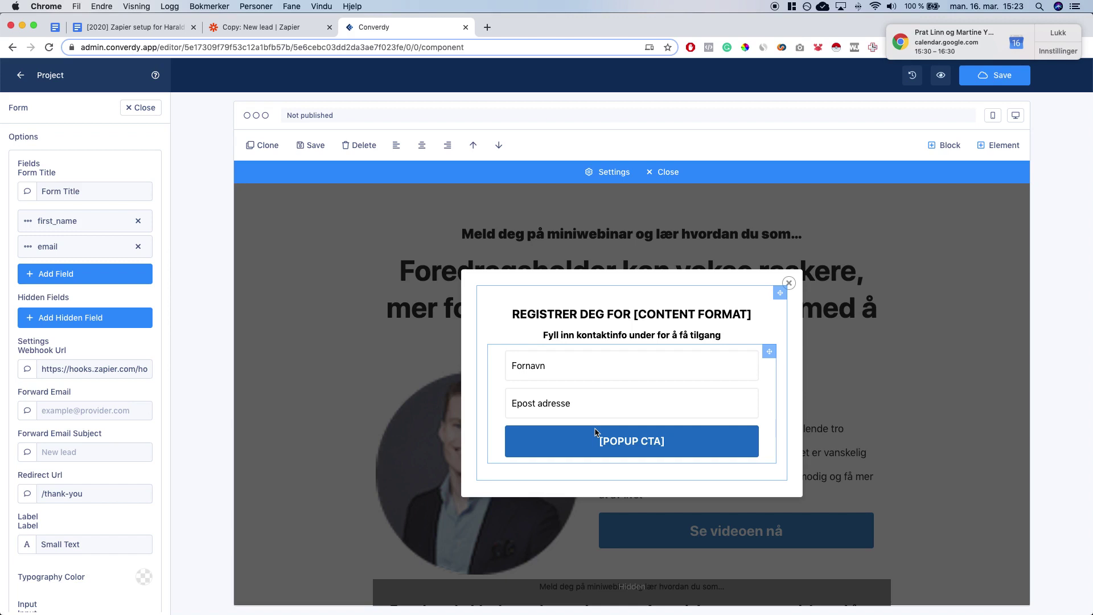
left_click(992, 85)
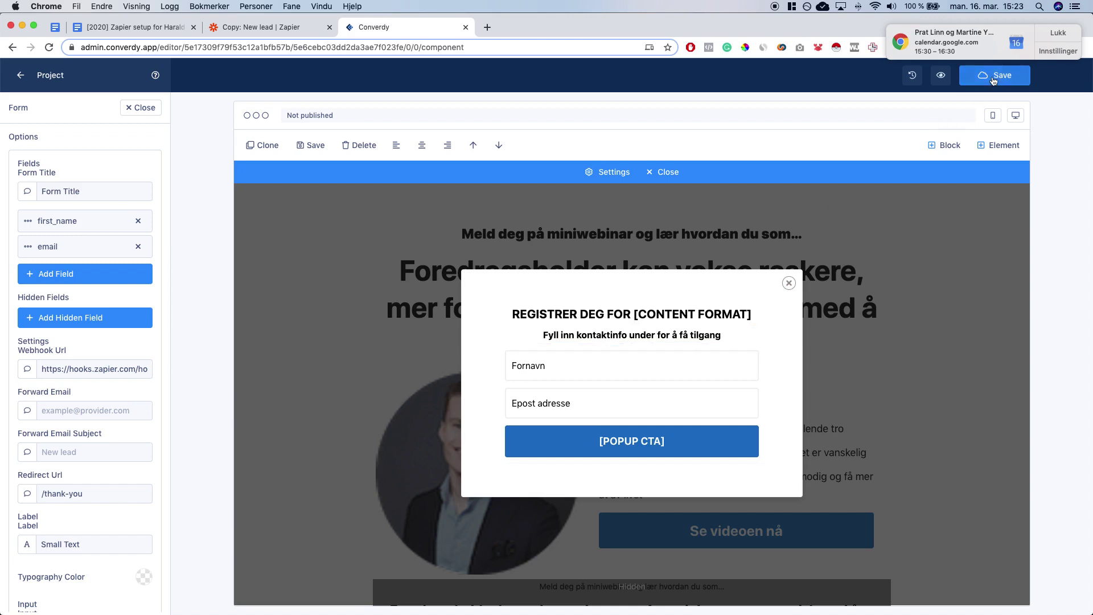
left_click(140, 28)
Review the guide's completed Converdy webhook steps 1–8, then go back to the Copy: New lead zap.
scroll(574, 464, "down", 3)
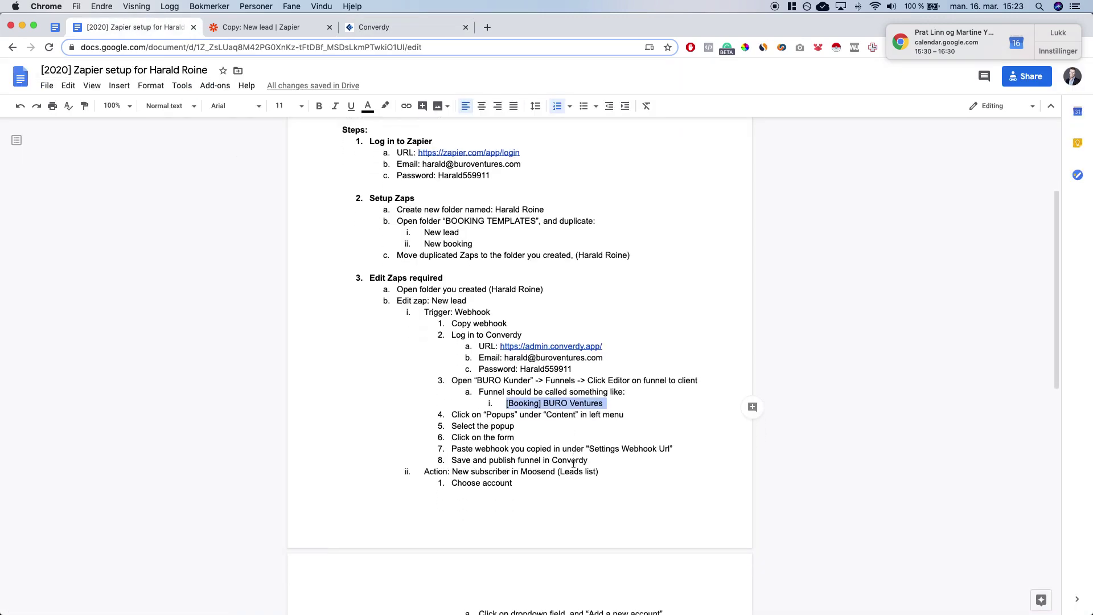
left_click_drag(452, 402, 447, 250)
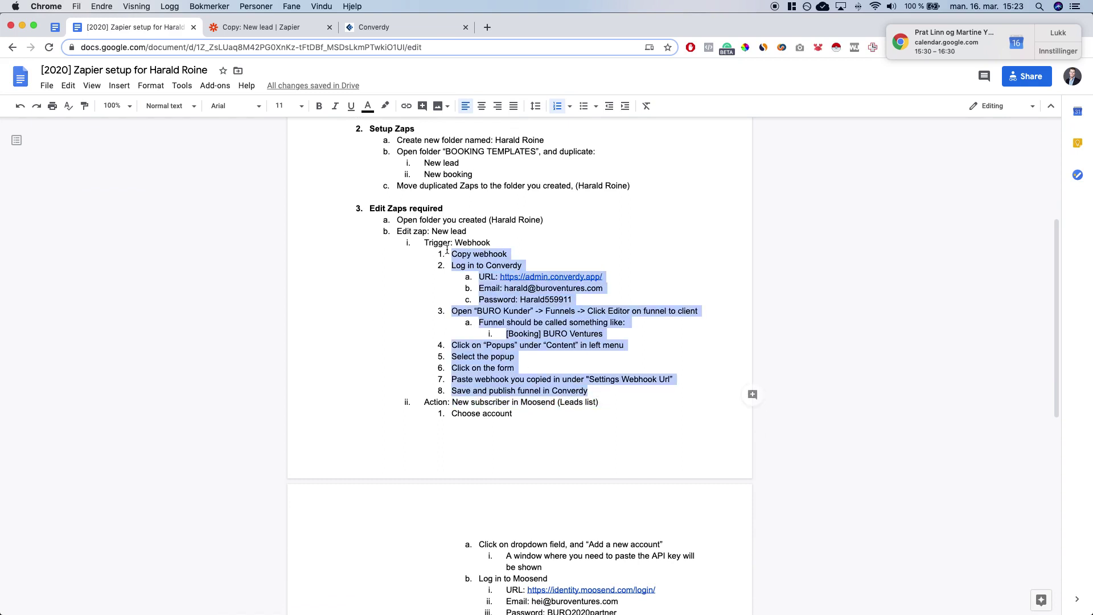
scroll(479, 378, "down", 2)
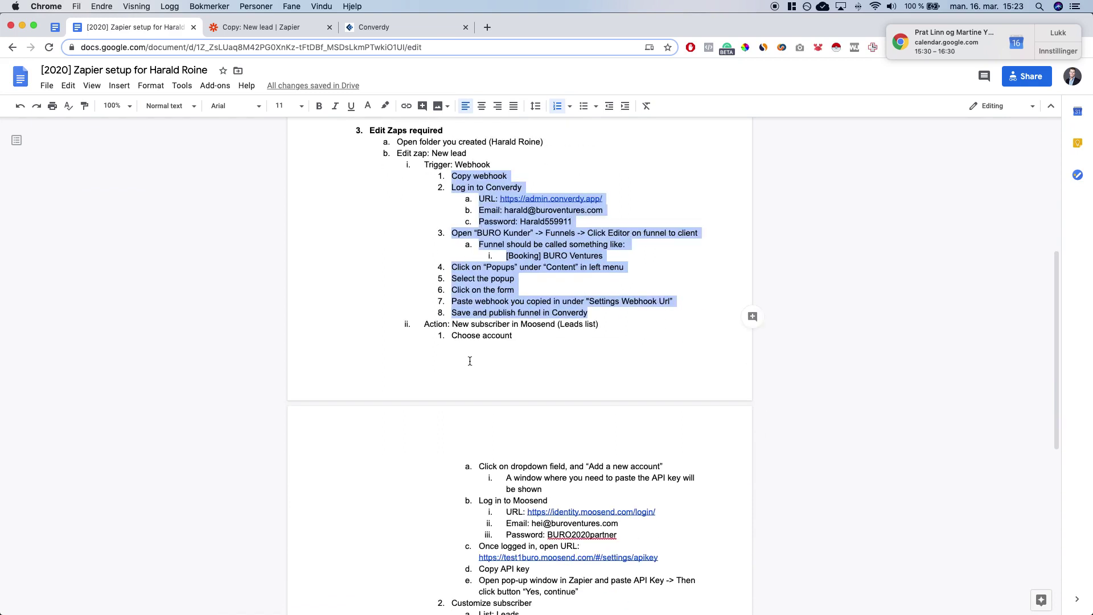
left_click(453, 337)
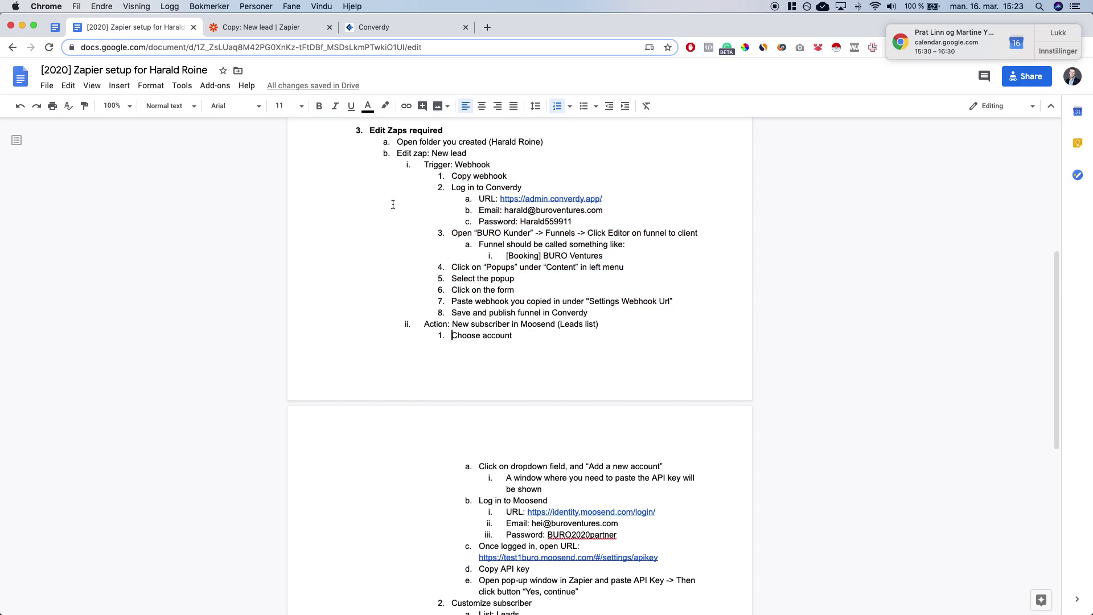
left_click(295, 31)
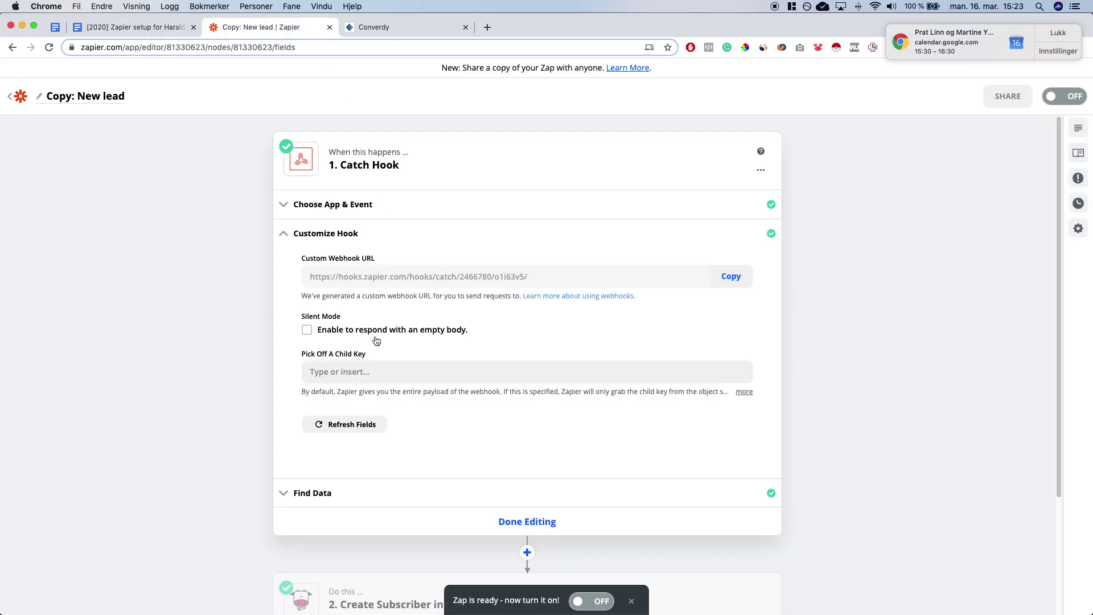
Finish the Catch Hook trigger and start connecting a new Moosend account in the Create Subscriber step.
left_click(535, 522)
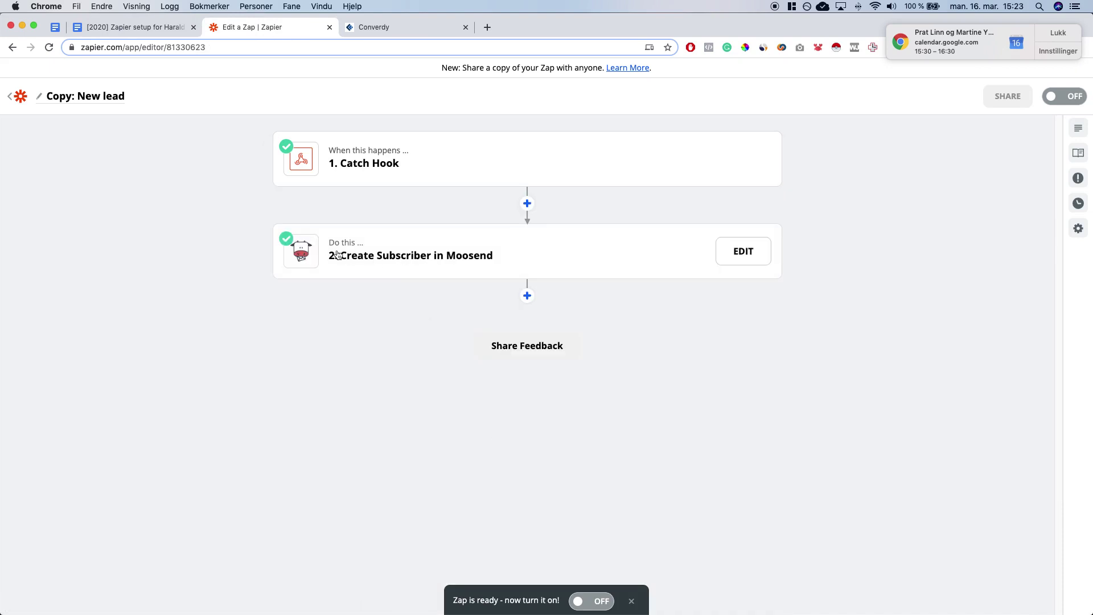
left_click(414, 251)
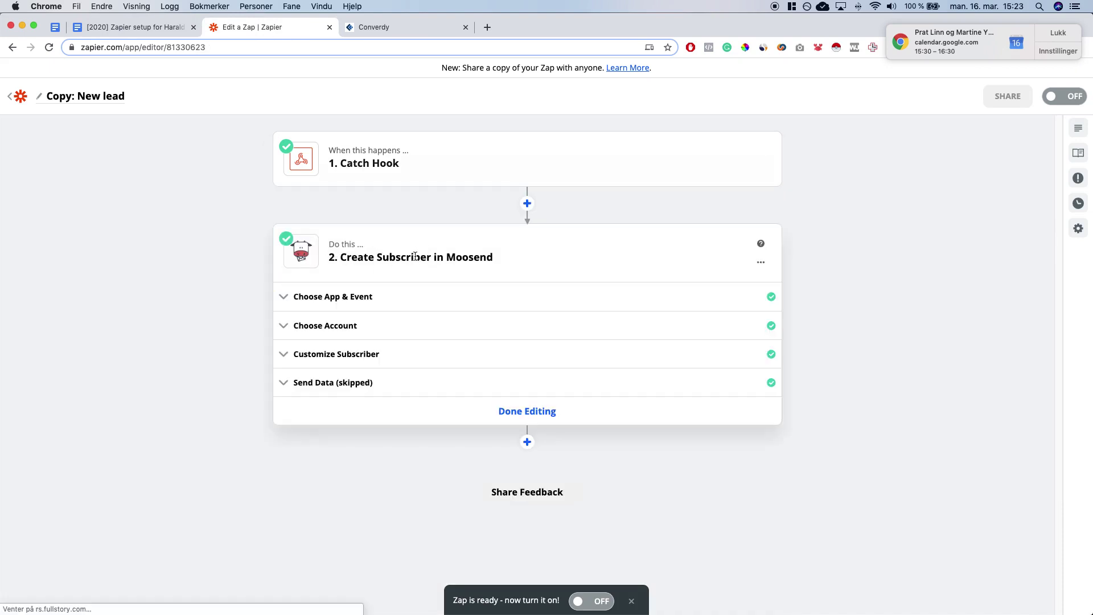
left_click(316, 333)
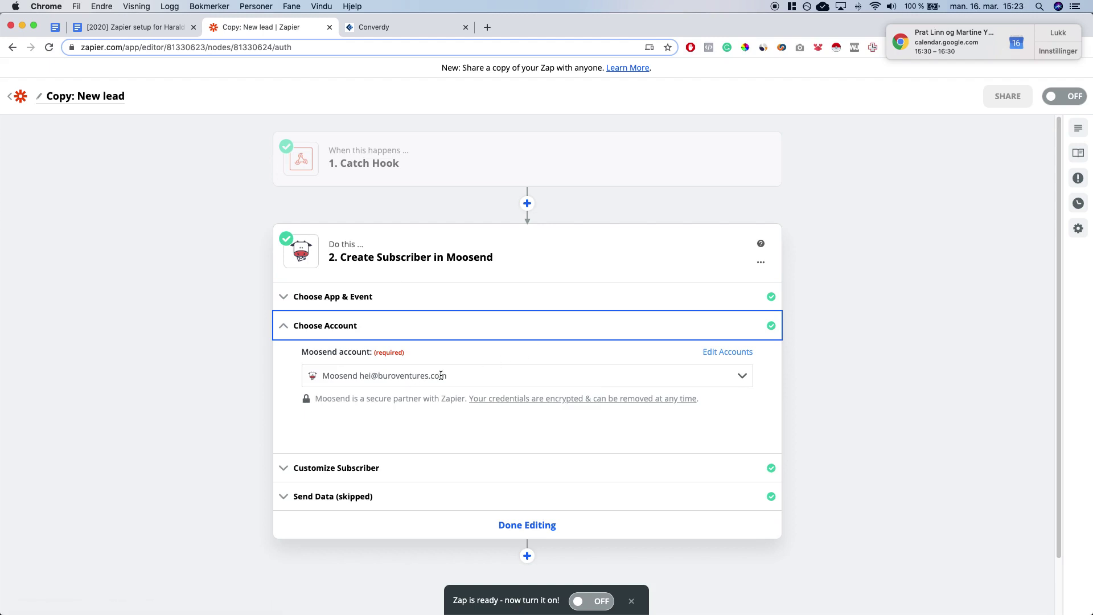
left_click(440, 375)
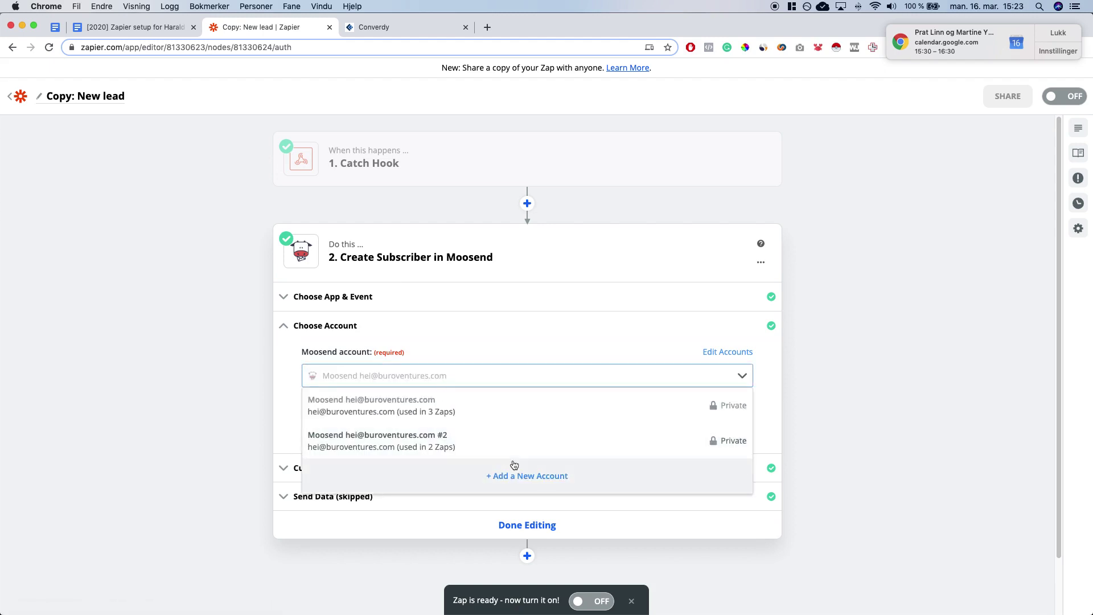
left_click(534, 485)
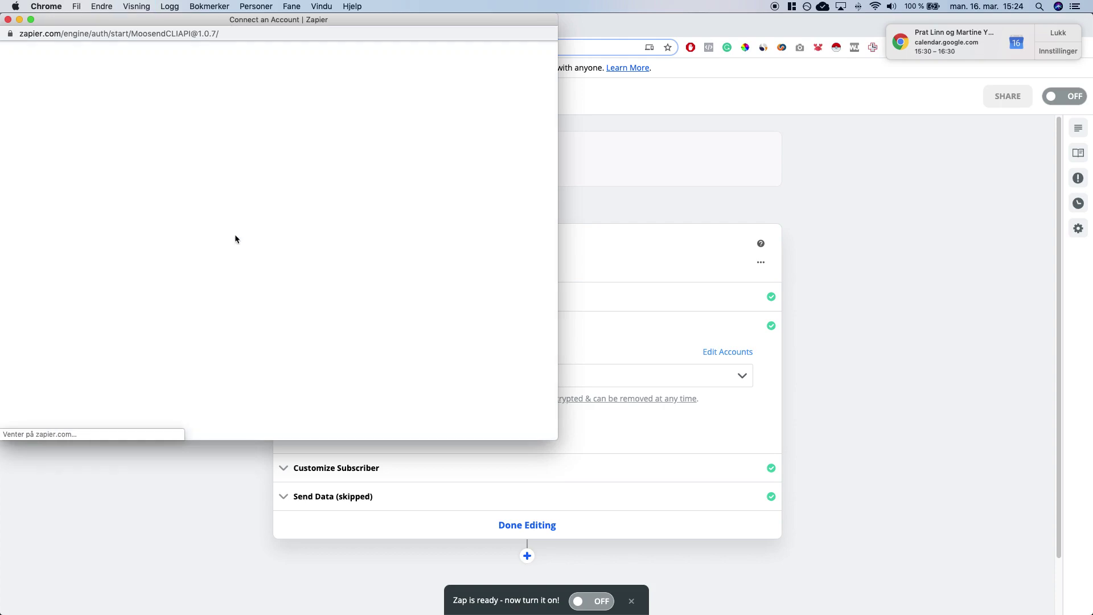
left_click(131, 27)
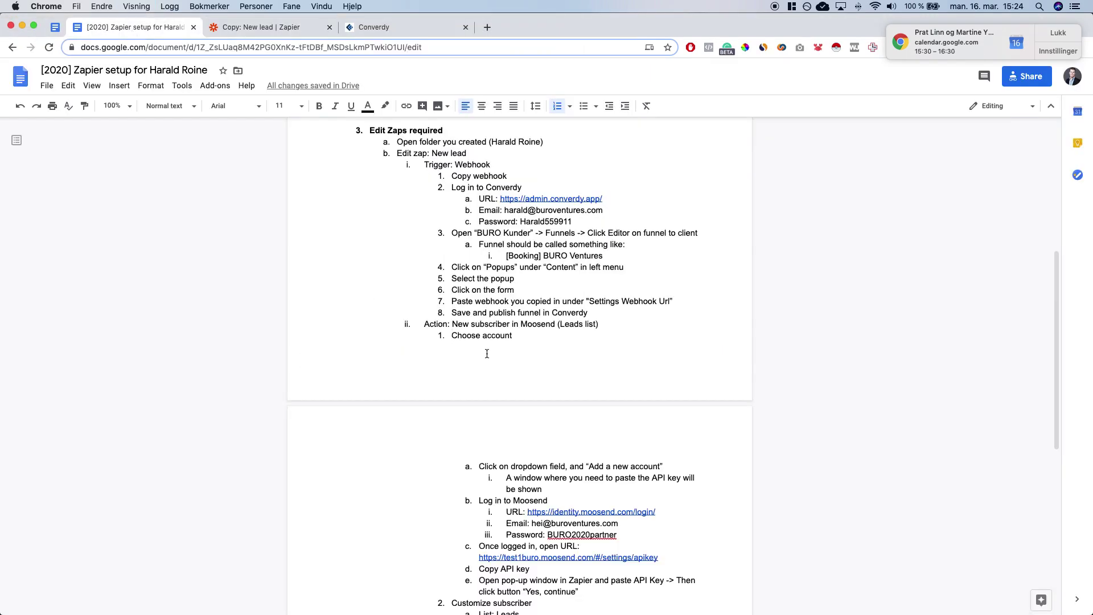
Open the Moosend login page in a new tab from the guide's login link.
scroll(487, 354, "down", 5)
left_click(573, 251)
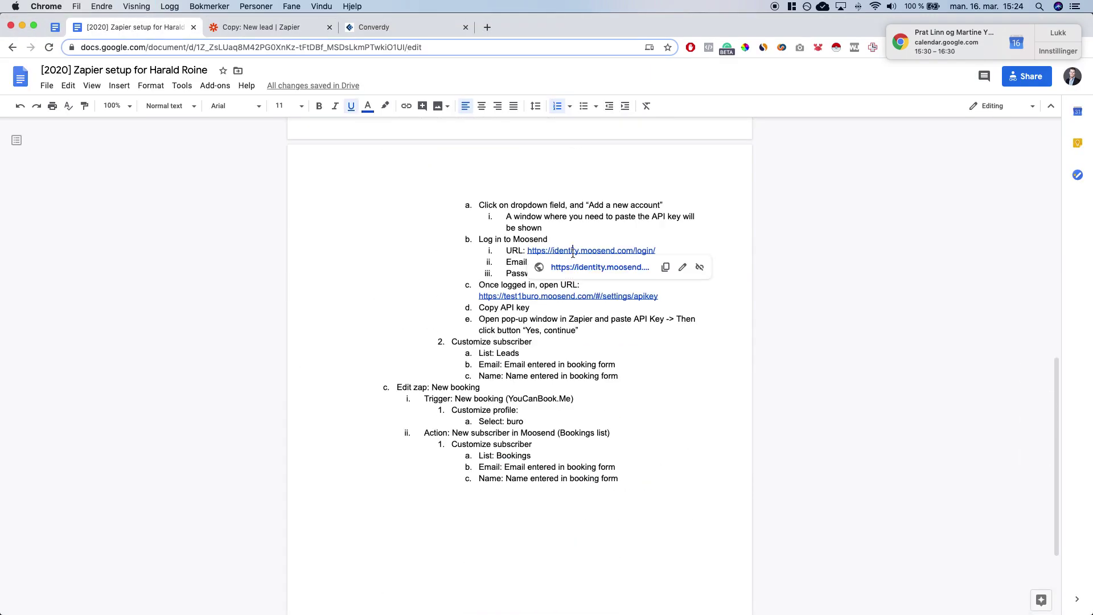
left_click(507, 250)
left_click(535, 250)
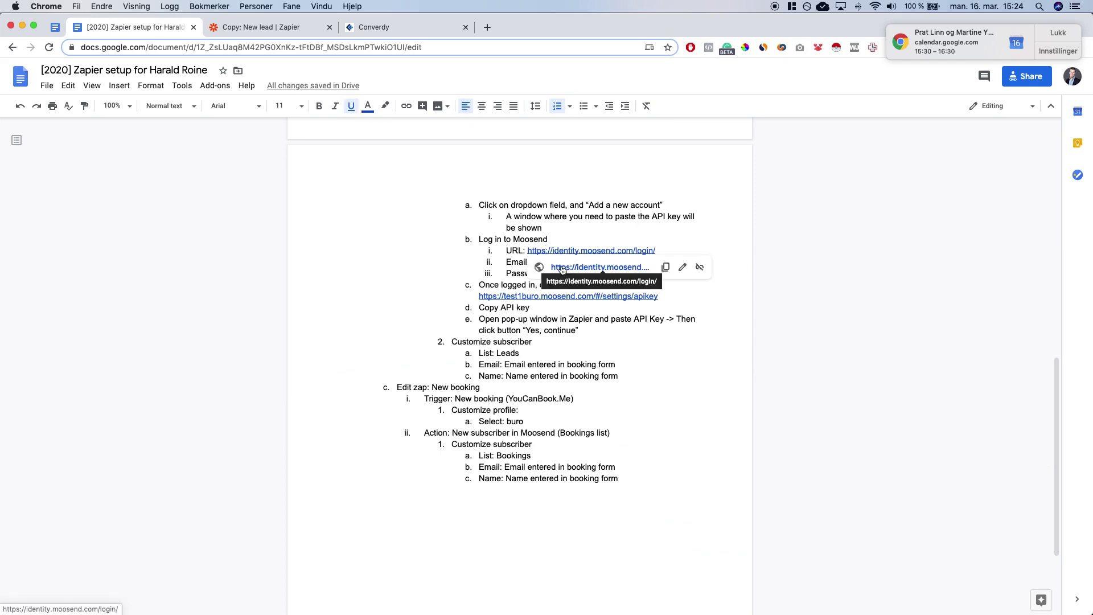
left_click(570, 267)
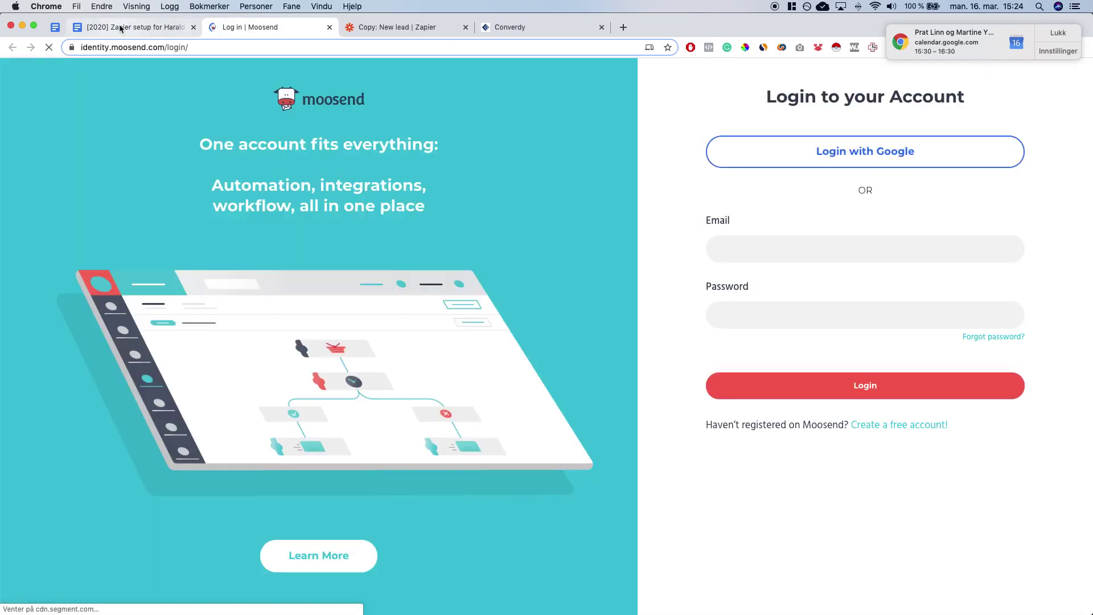
left_click(121, 29)
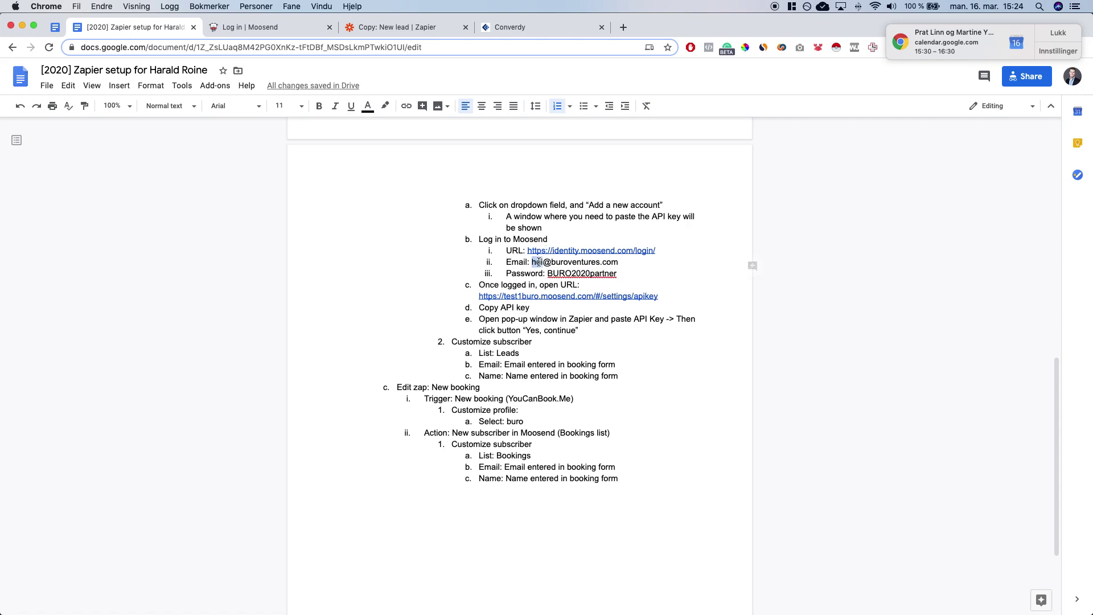
Log in to Moosend using the login email copied from the guide and the account password.
left_click_drag(532, 262, 607, 264)
key("super+c")
left_click(284, 27)
left_click(799, 248)
key("super+v")
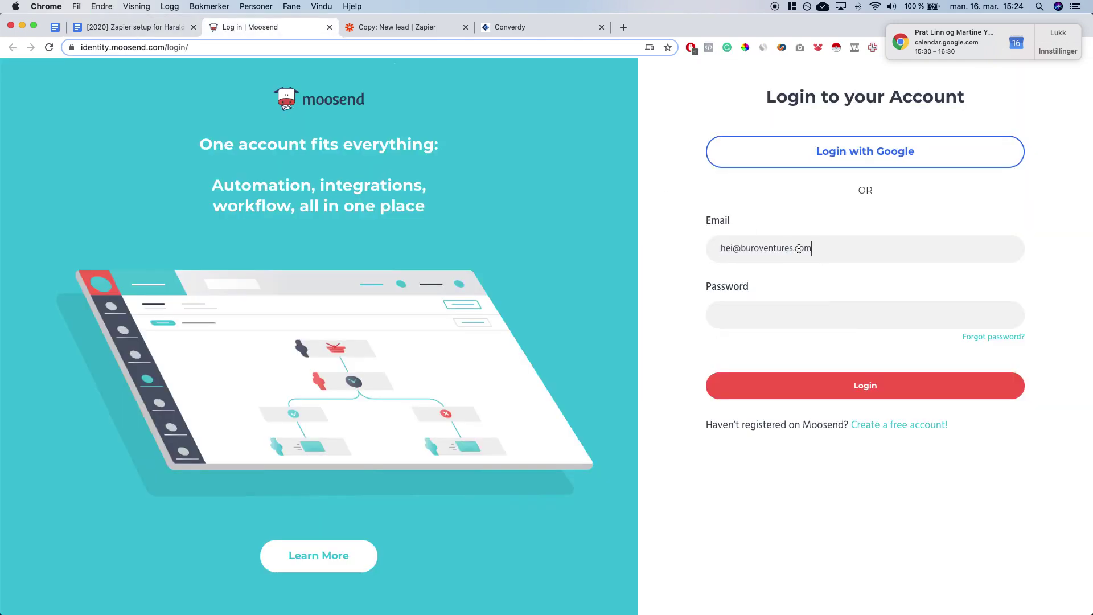
type("•••••••••••••••")
key("Return")
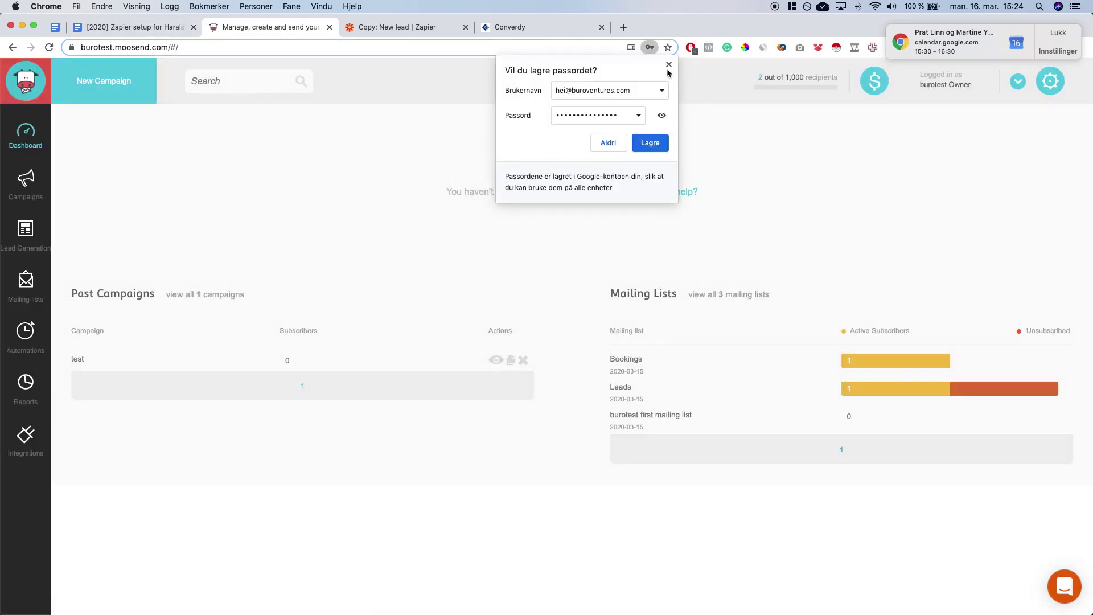
left_click(668, 66)
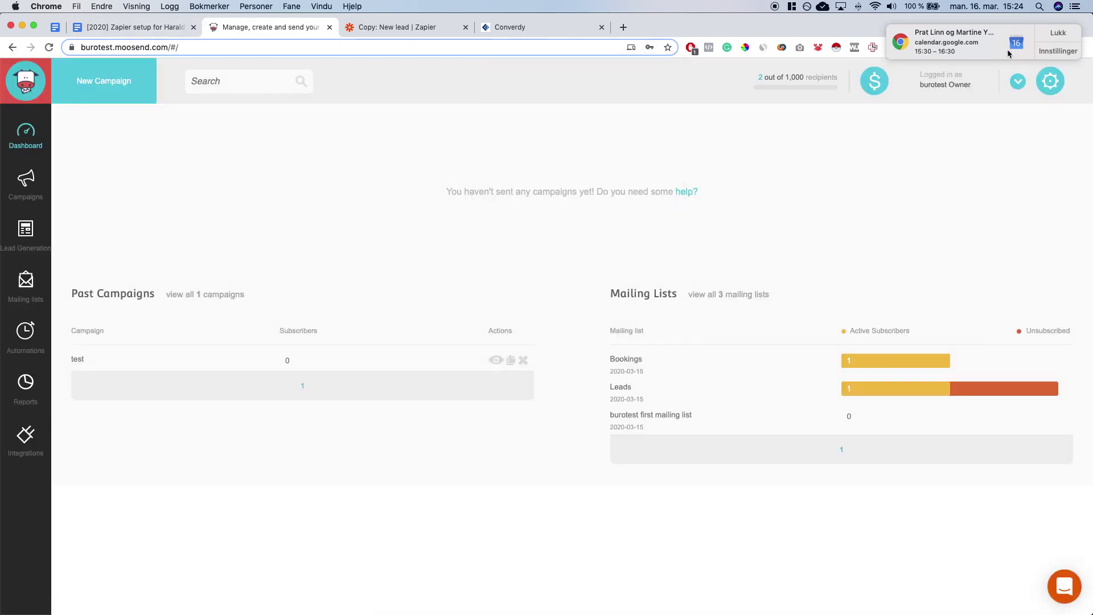
Copy the Moosend API key from the Api Key page and submit it in Zapier's connection window.
left_click(1019, 84)
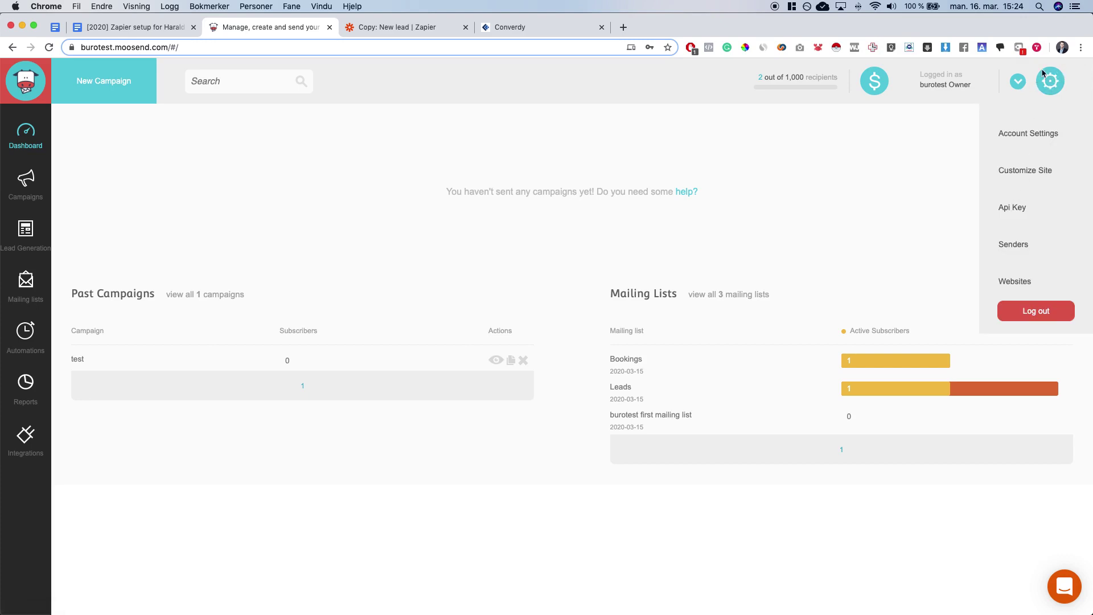
left_click(1013, 212)
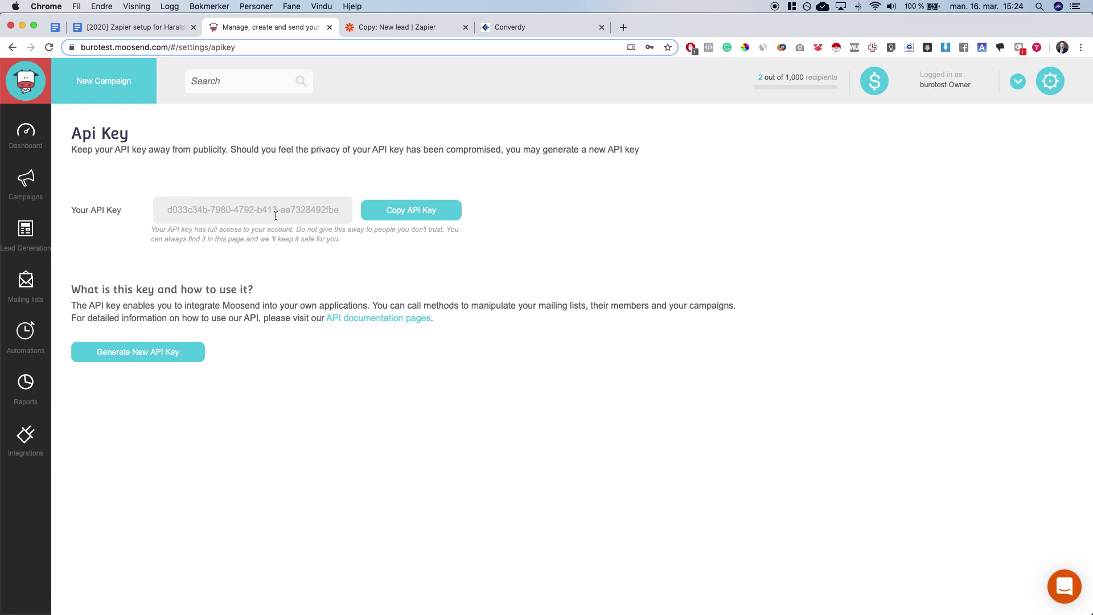
left_click(423, 216)
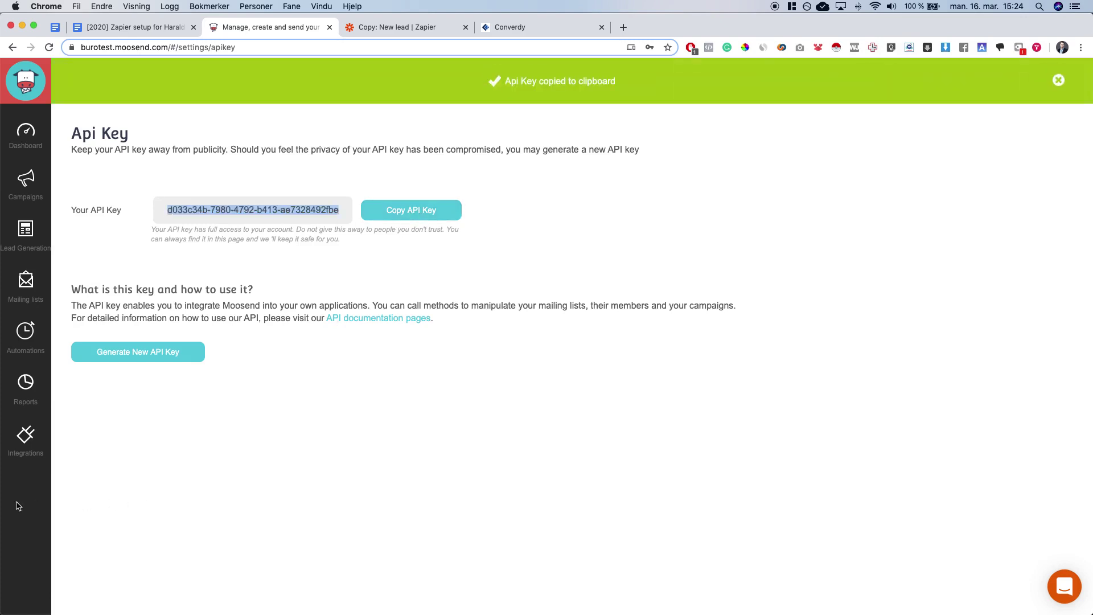
left_click(15, 432)
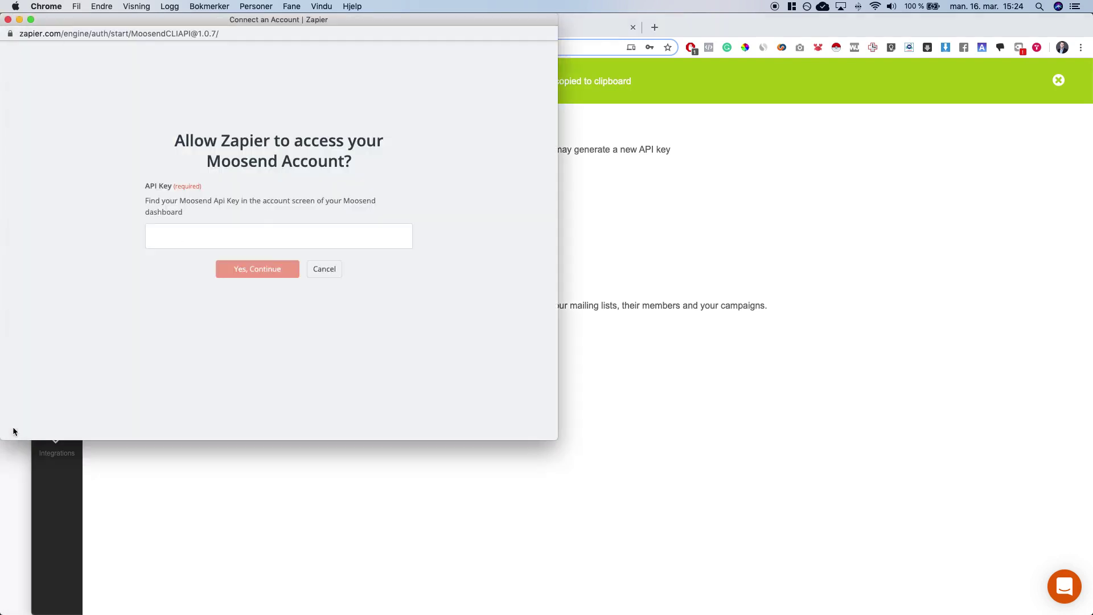
key("super+v")
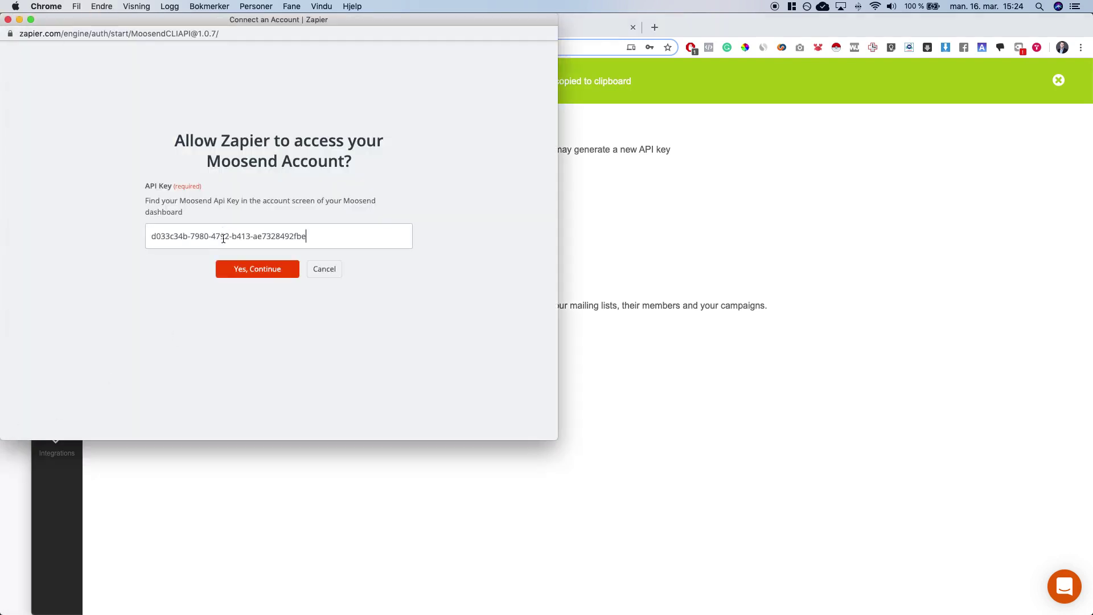
left_click(262, 272)
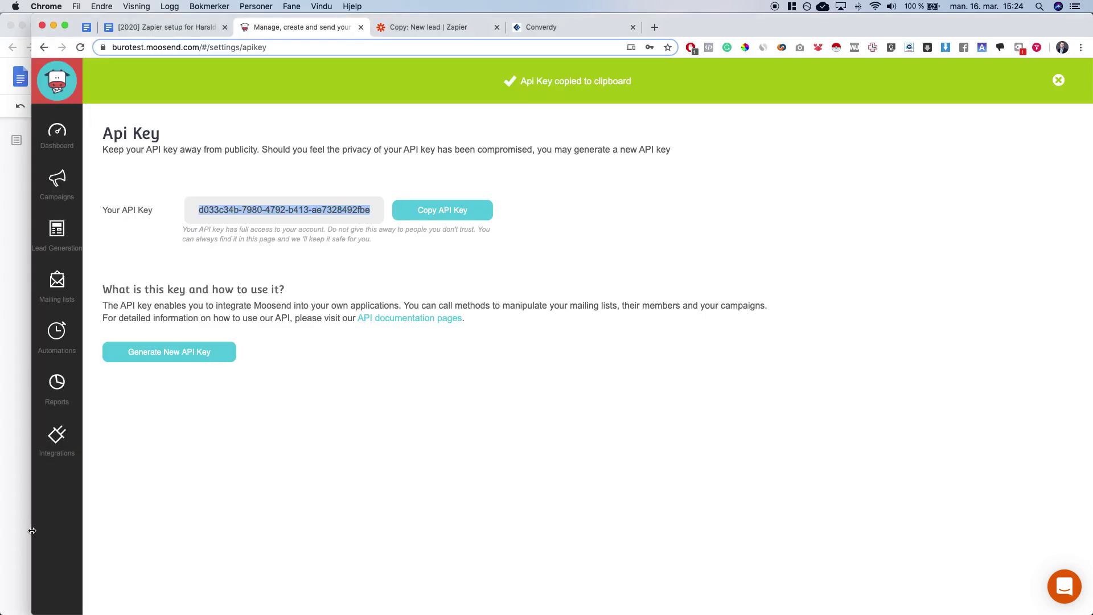
double_click(31, 531)
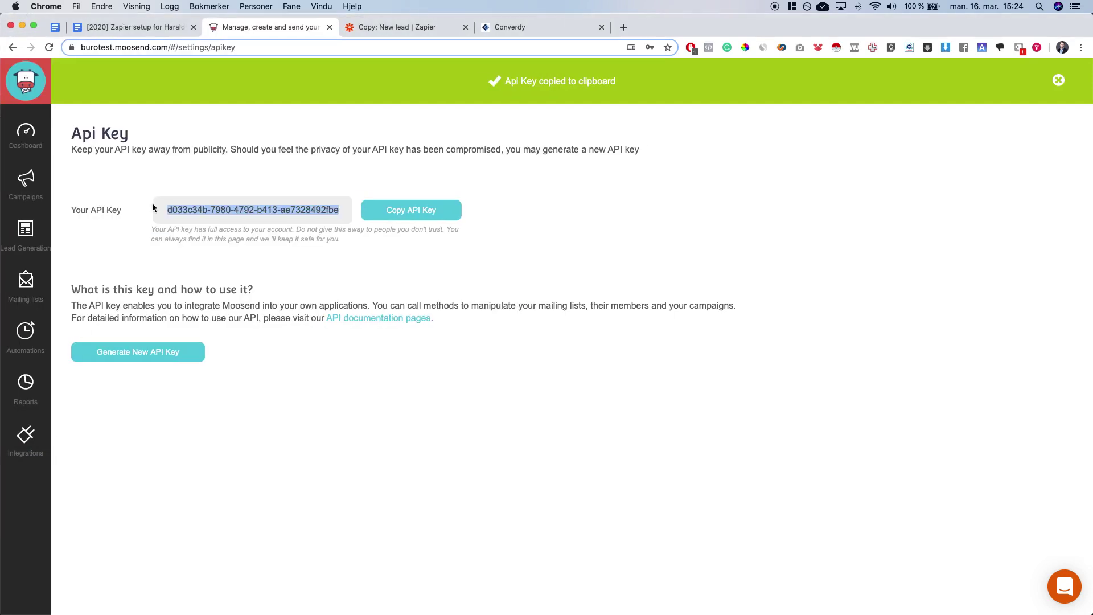
Set the Moosend step's account to the newly connected Moosend account #3.
left_click(398, 27)
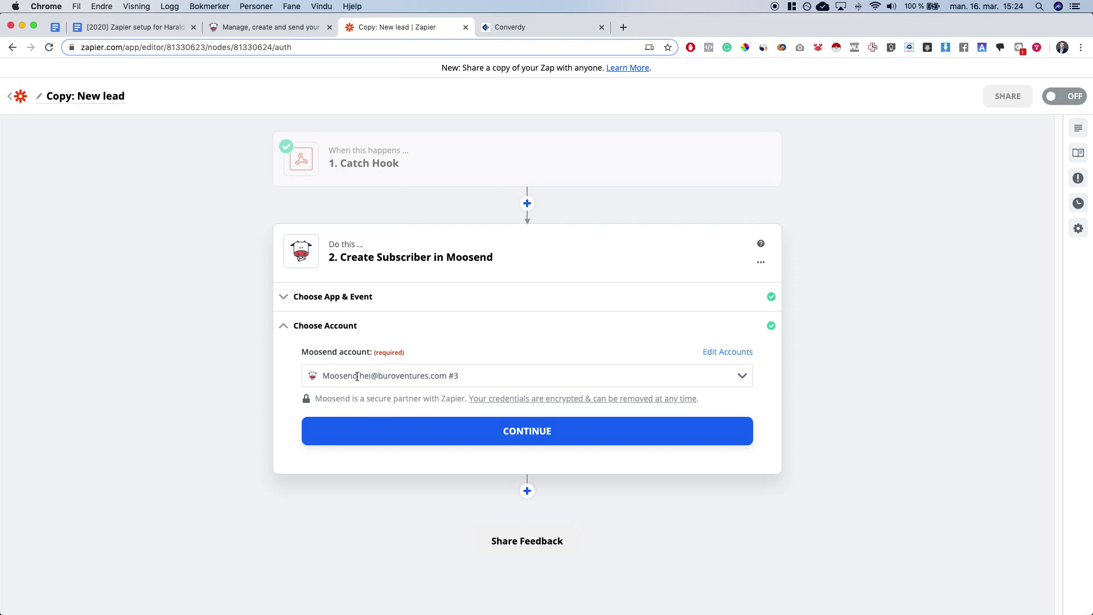
left_click(433, 375)
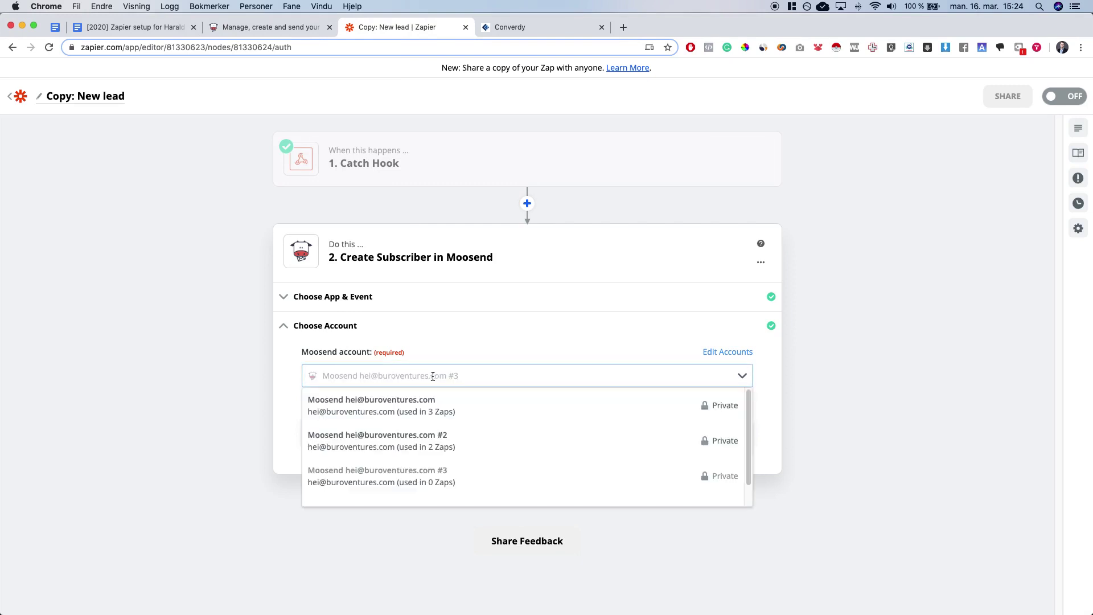
left_click(415, 275)
Check the guide's login email and Customize subscriber instructions, then return to the zap.
key("ctrl+shift+Tab")
key("ctrl+shift+Tab")
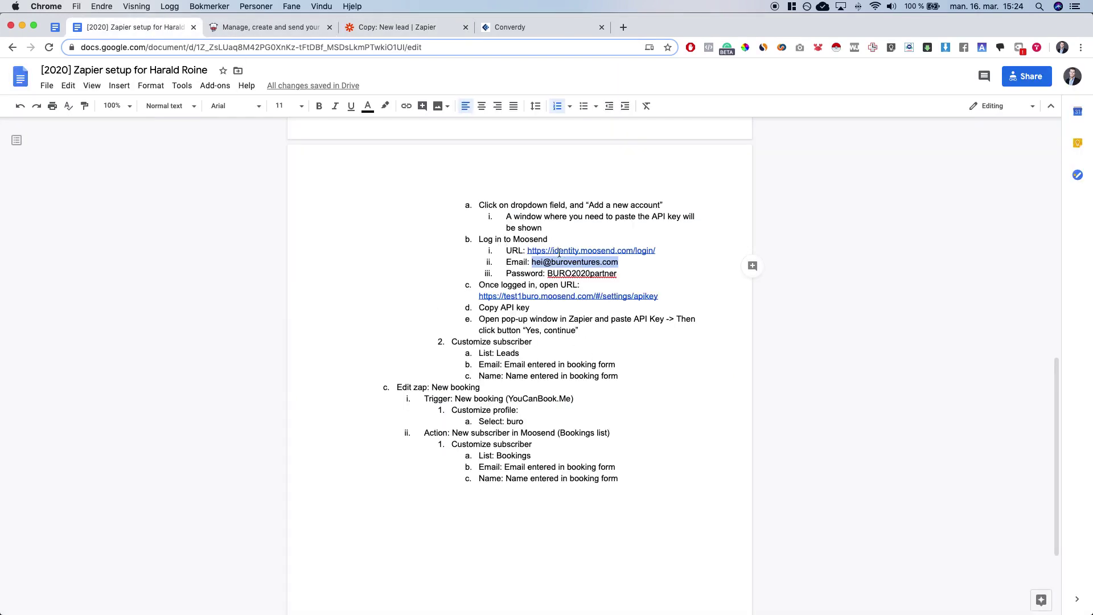
left_click_drag(532, 263, 618, 262)
left_click(624, 263)
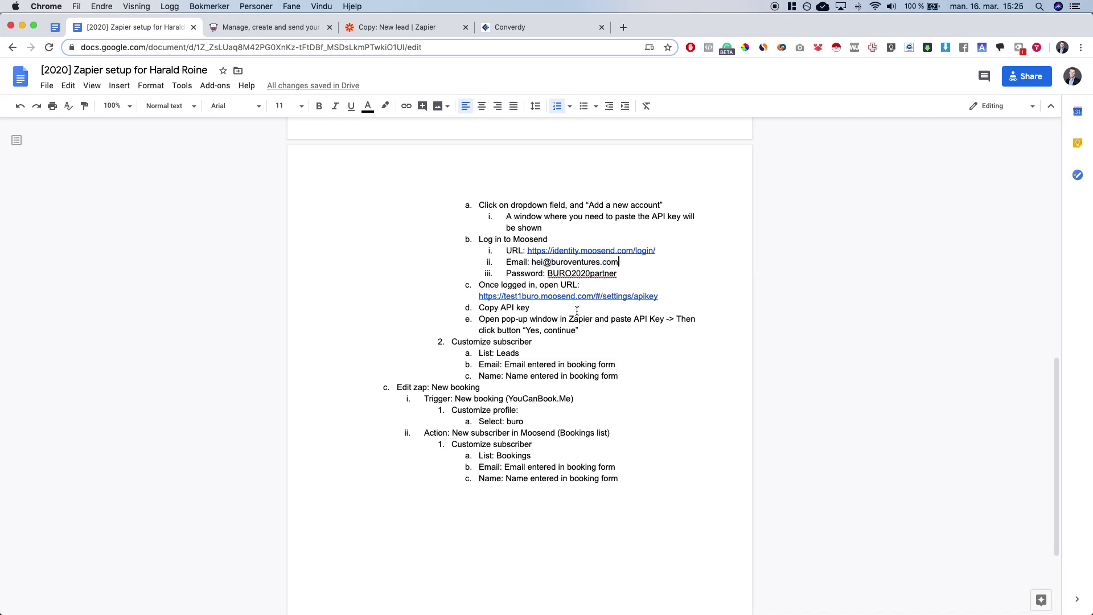
triple_click(475, 341)
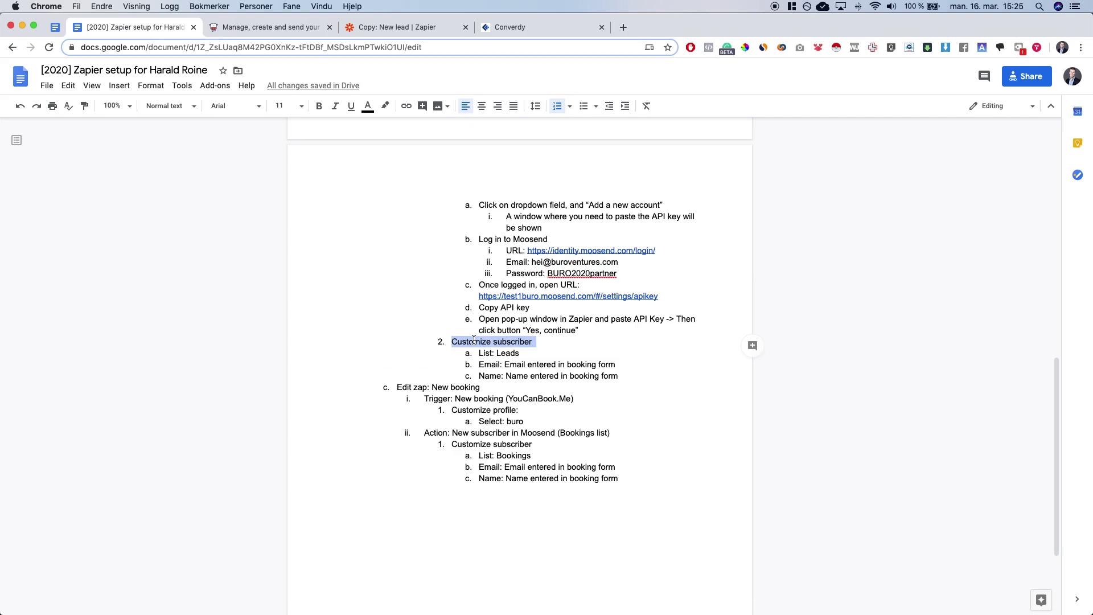
left_click(535, 345)
left_click(369, 27)
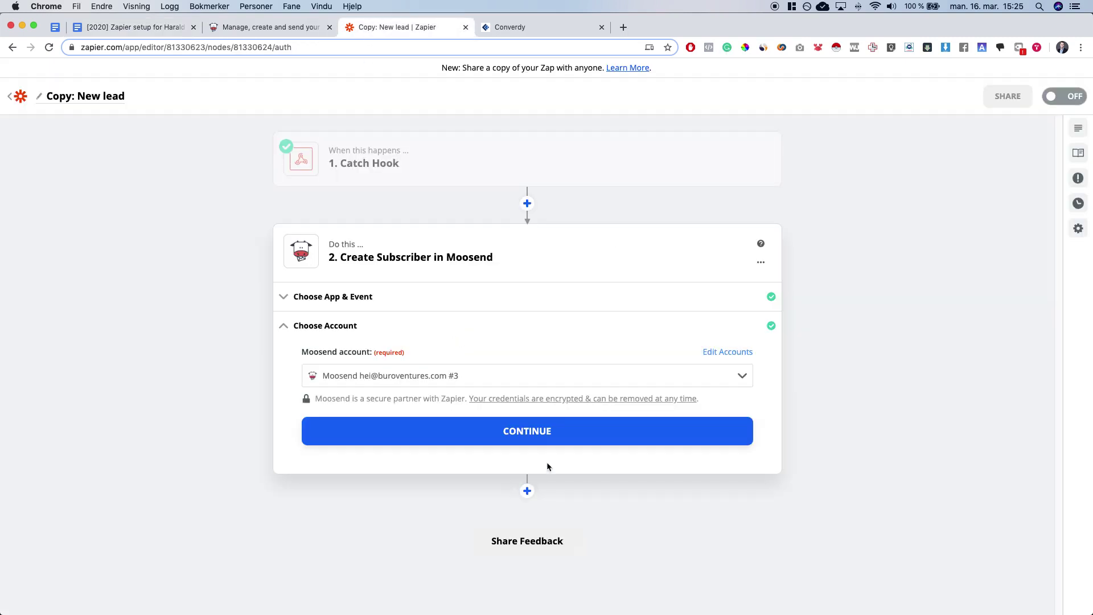
Choose the Leads mailing list under Customize Subscriber and skip the Send Data test.
left_click(540, 435)
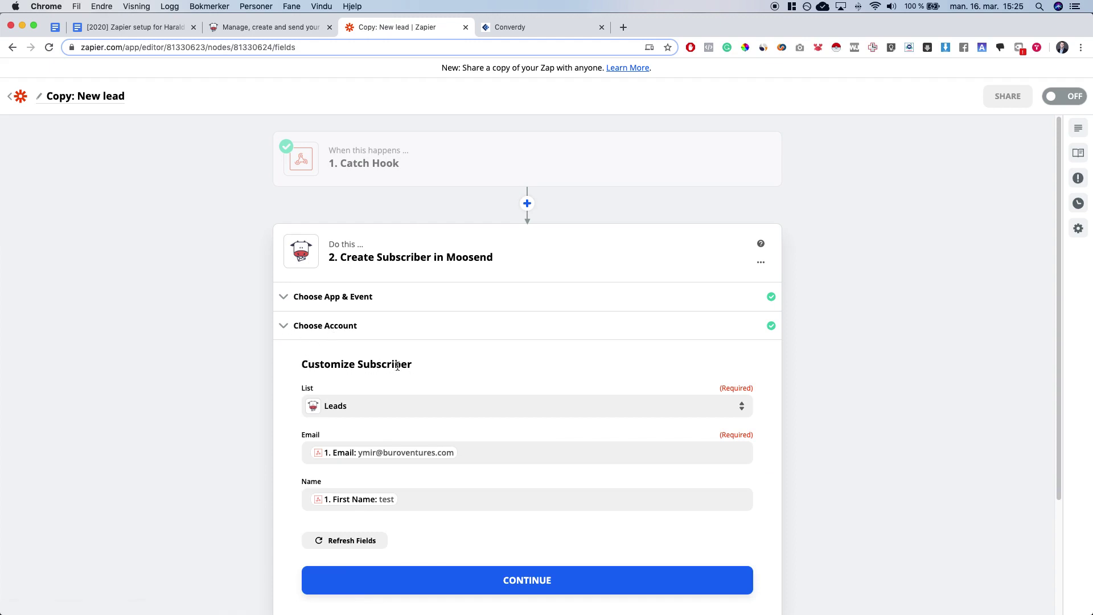
scroll(408, 364, "down", 1)
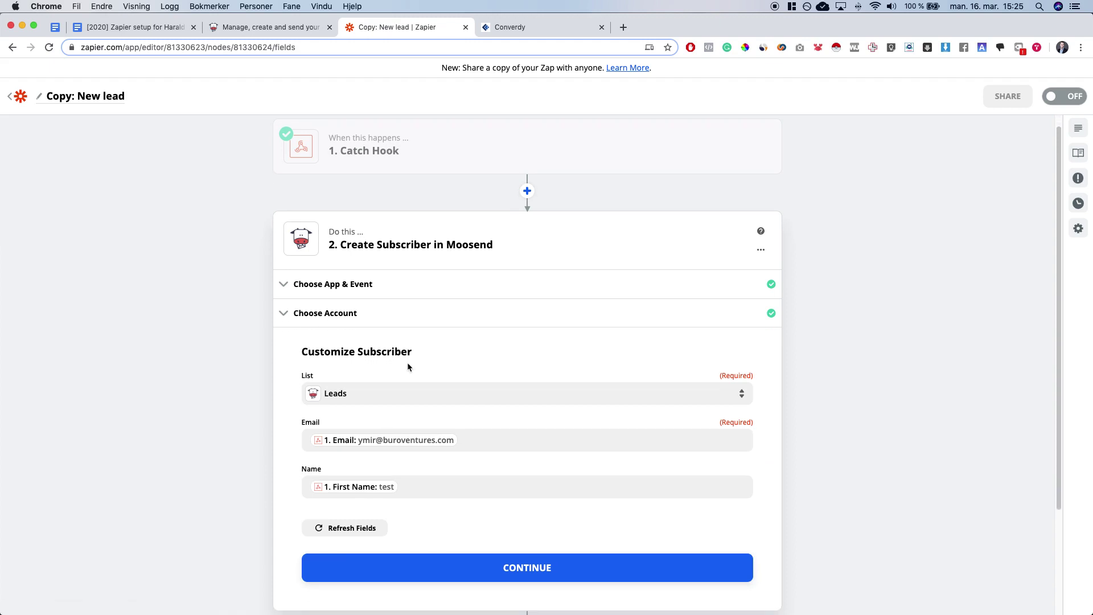
scroll(390, 370, "down", 5)
left_click(361, 340)
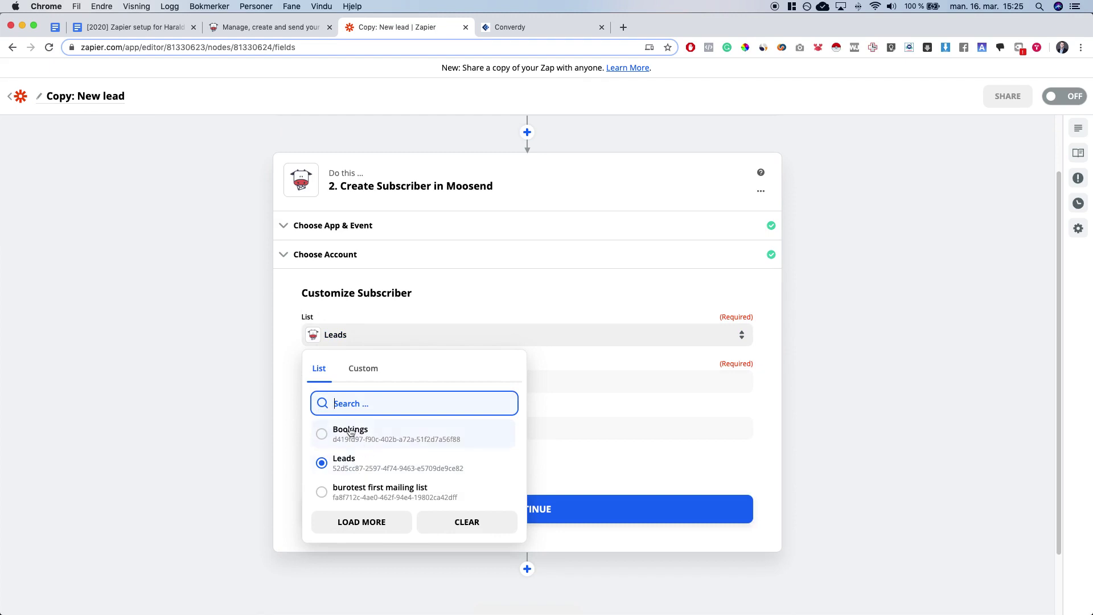
left_click(286, 319)
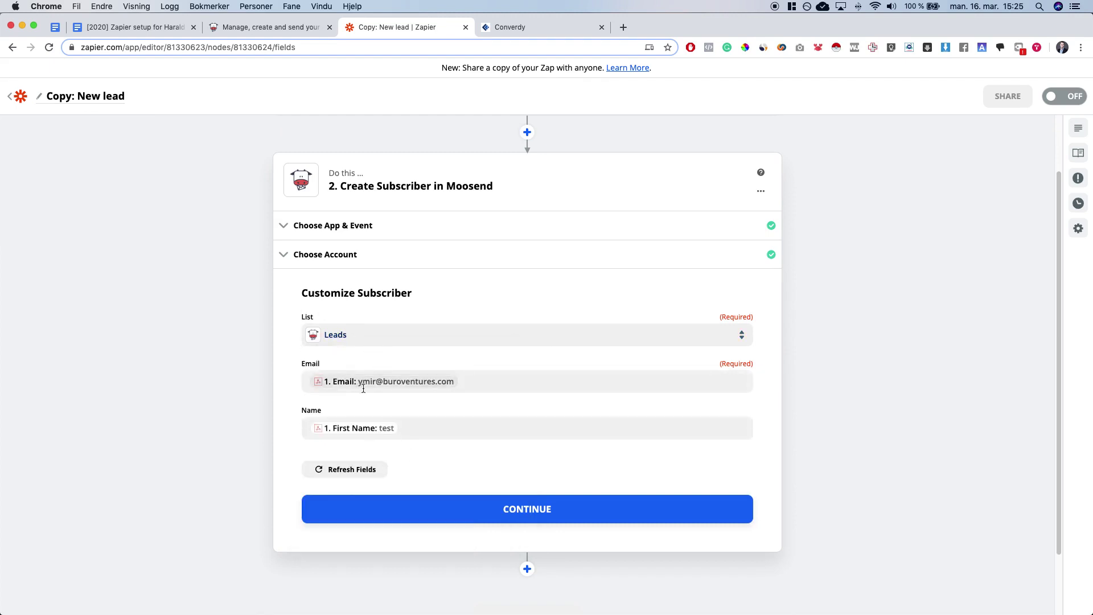
left_click(536, 516)
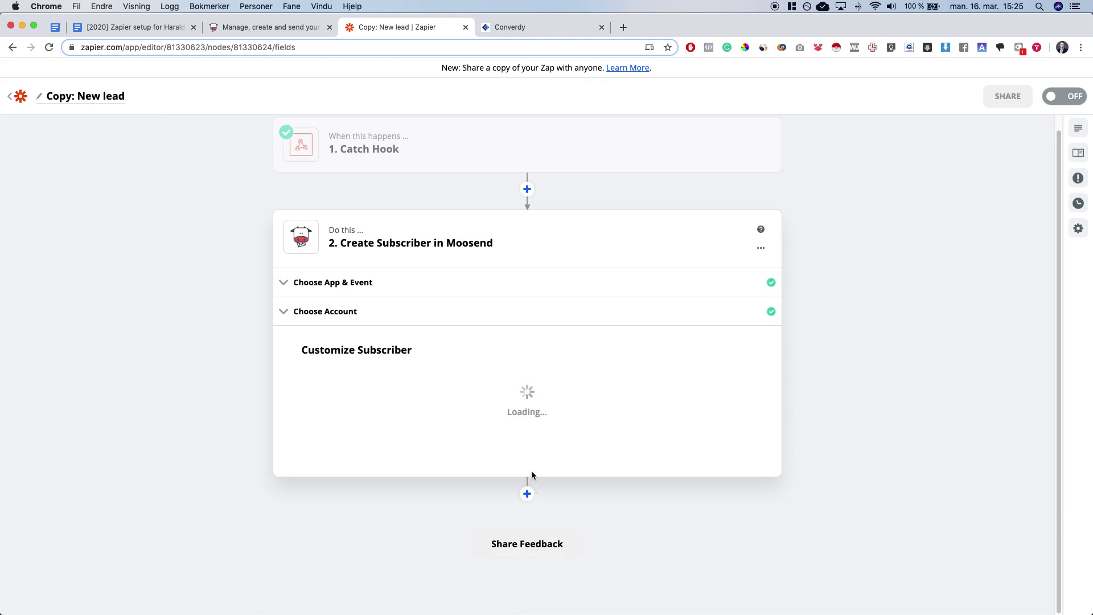
left_click(737, 328)
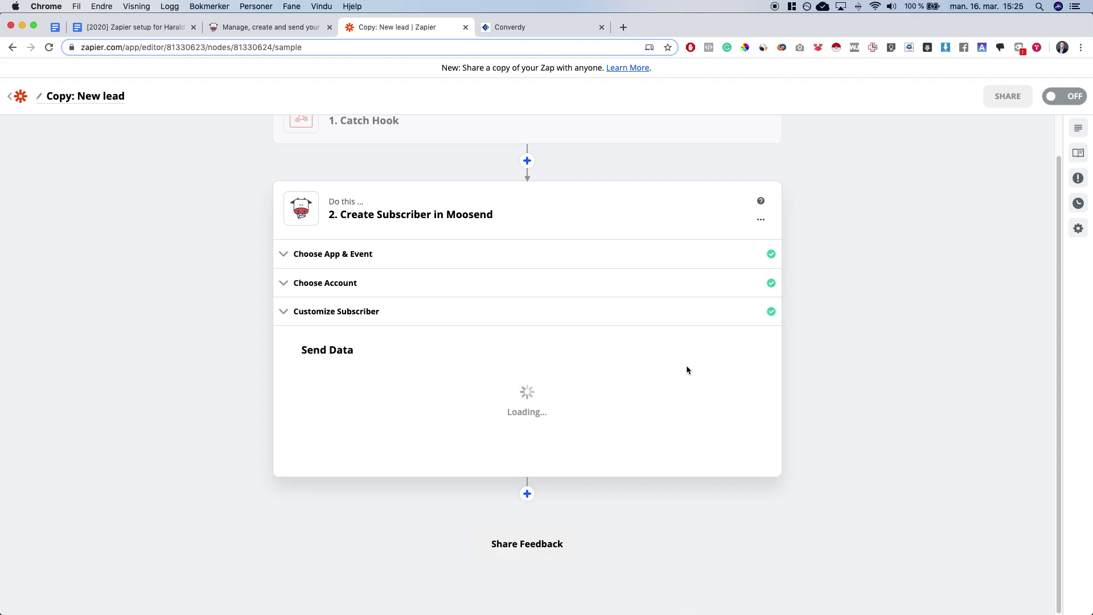
Reload the editor, finish the Moosend step, switch Copy: New lead ON and return to the folder.
key("super+r")
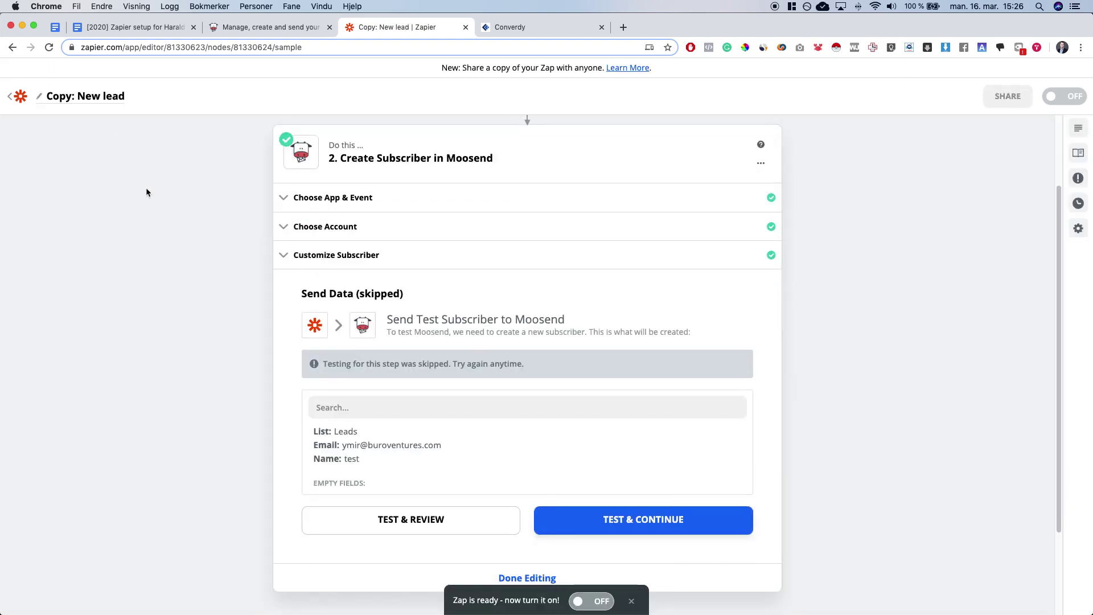
scroll(318, 383, "down", 1)
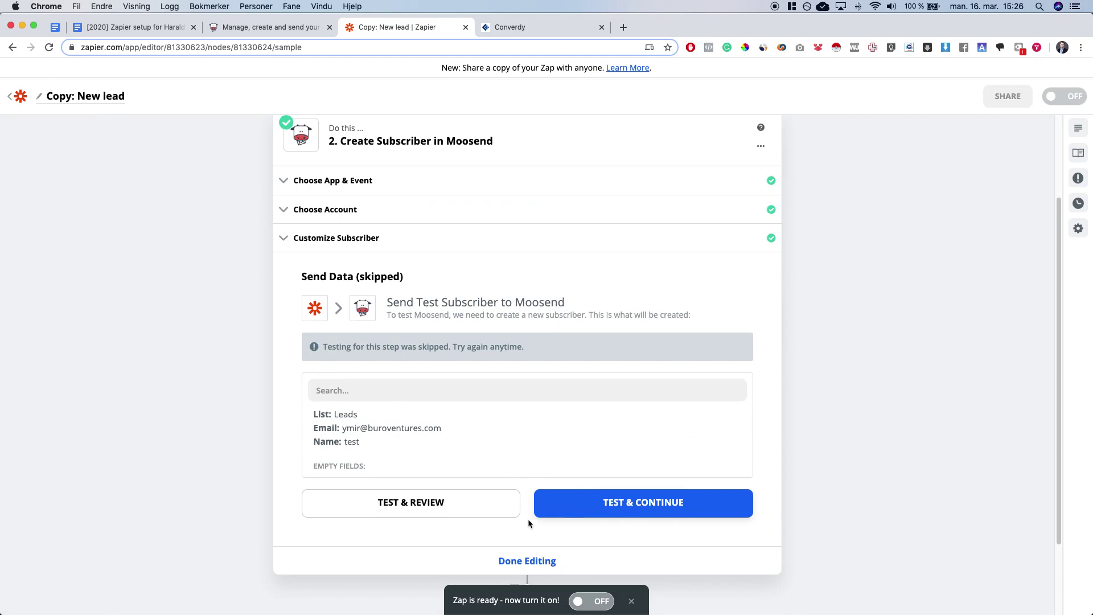
scroll(542, 326, "up", 1)
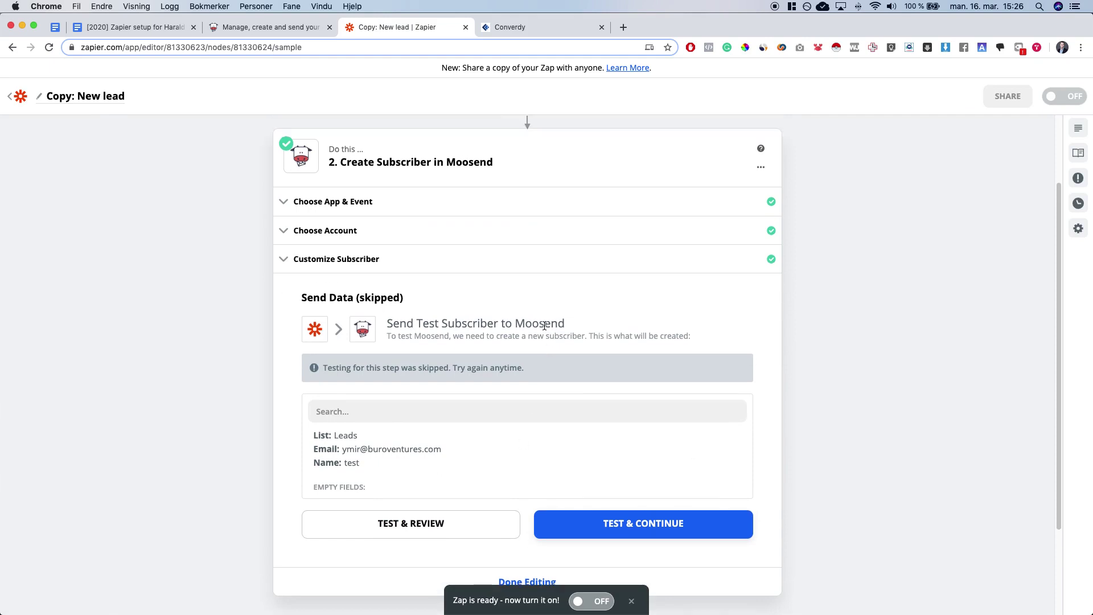
scroll(637, 324, "down", 2)
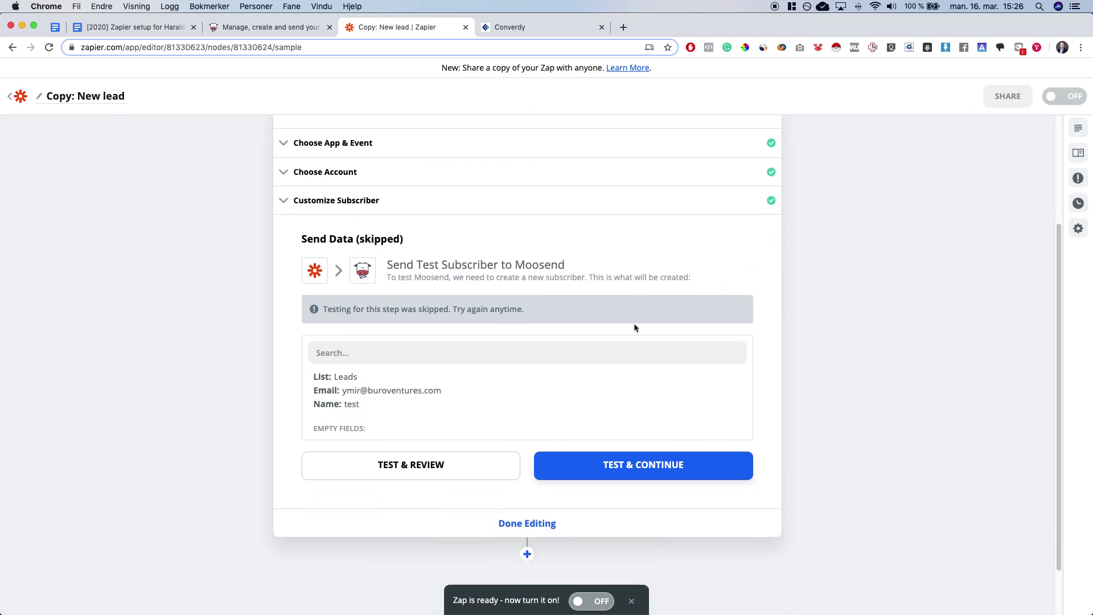
left_click(535, 523)
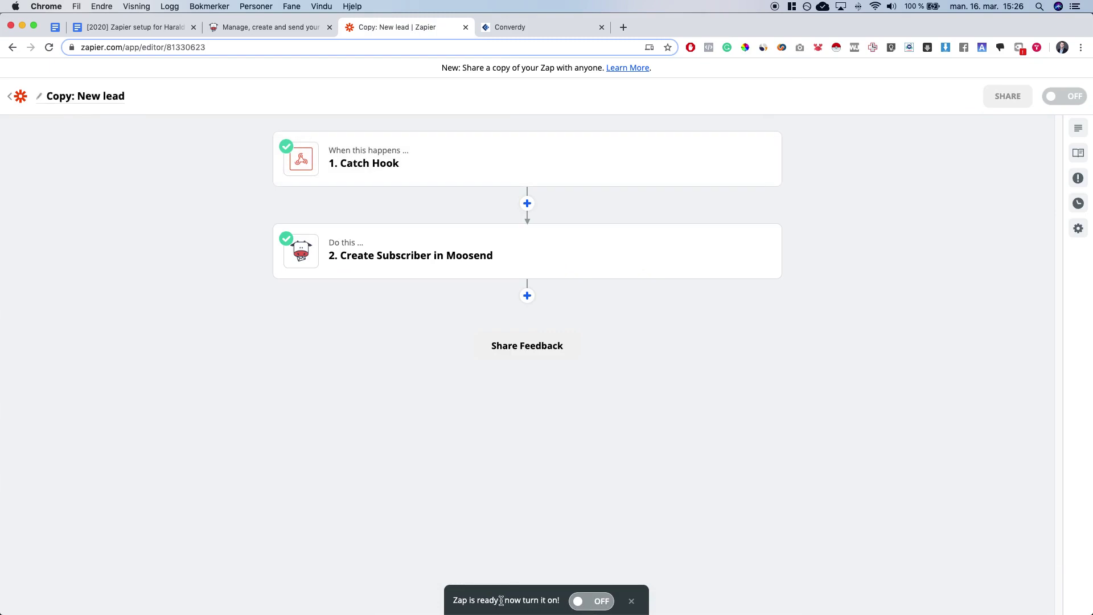
left_click(588, 605)
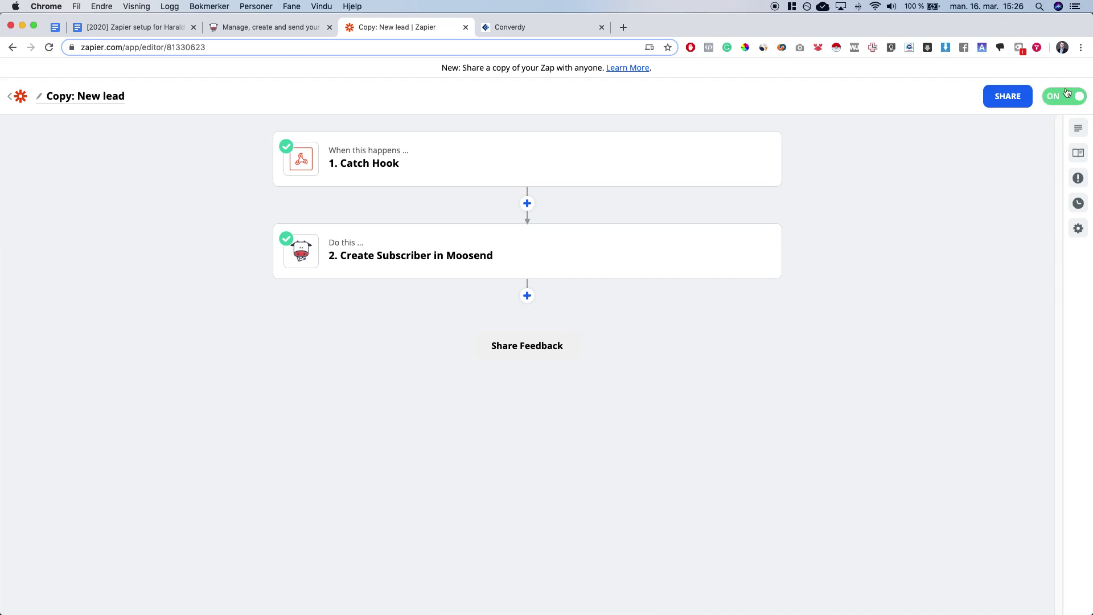
left_click(11, 98)
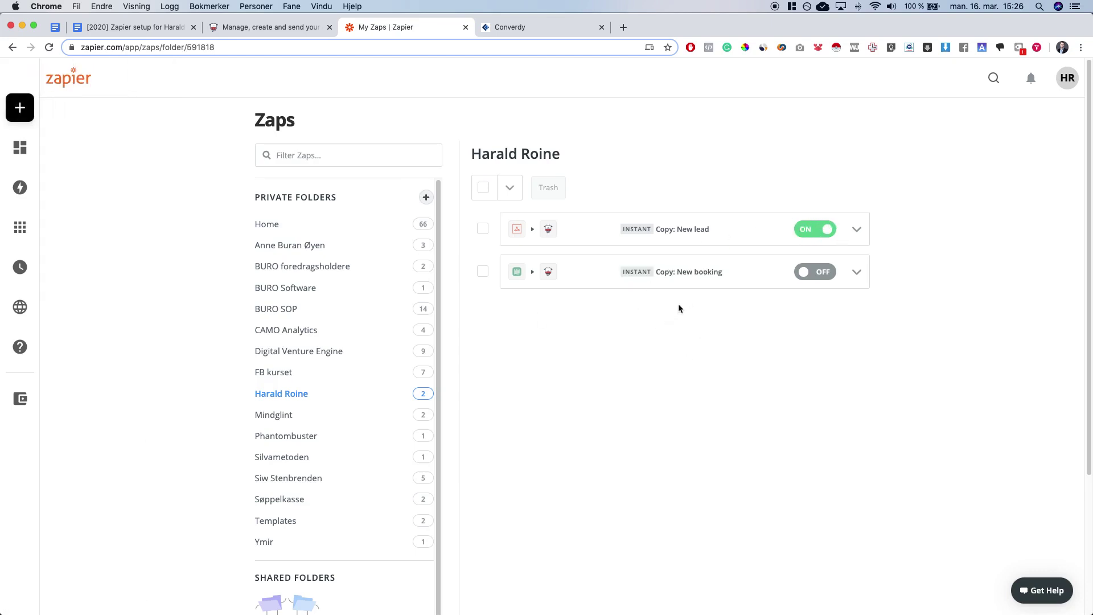
Open Copy: New booking and check the guide's New booking trigger and Customize profile instructions.
left_click(726, 274)
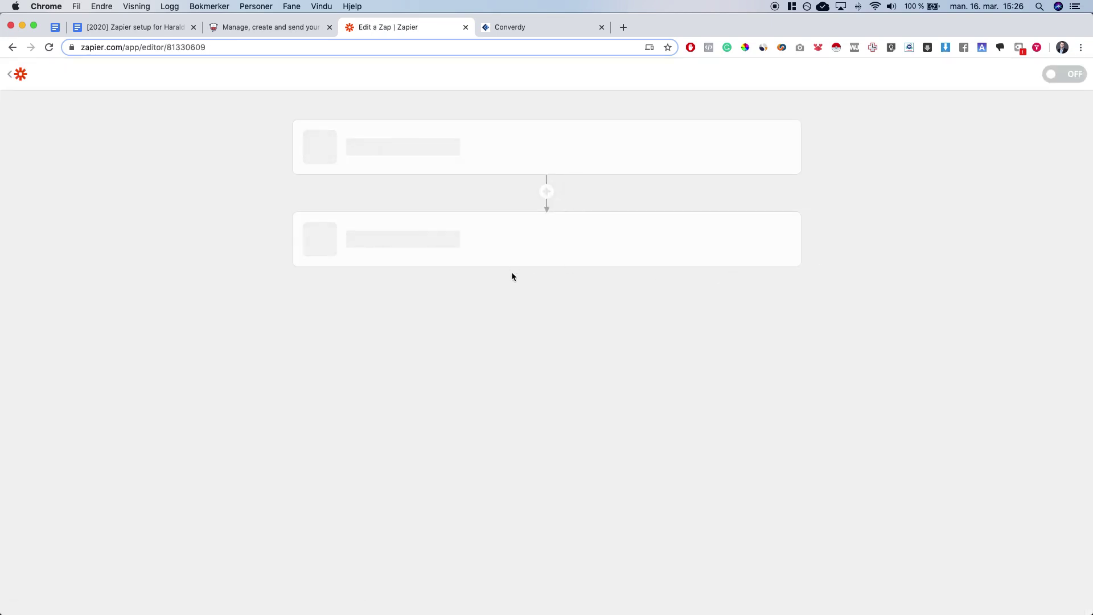
left_click(120, 30)
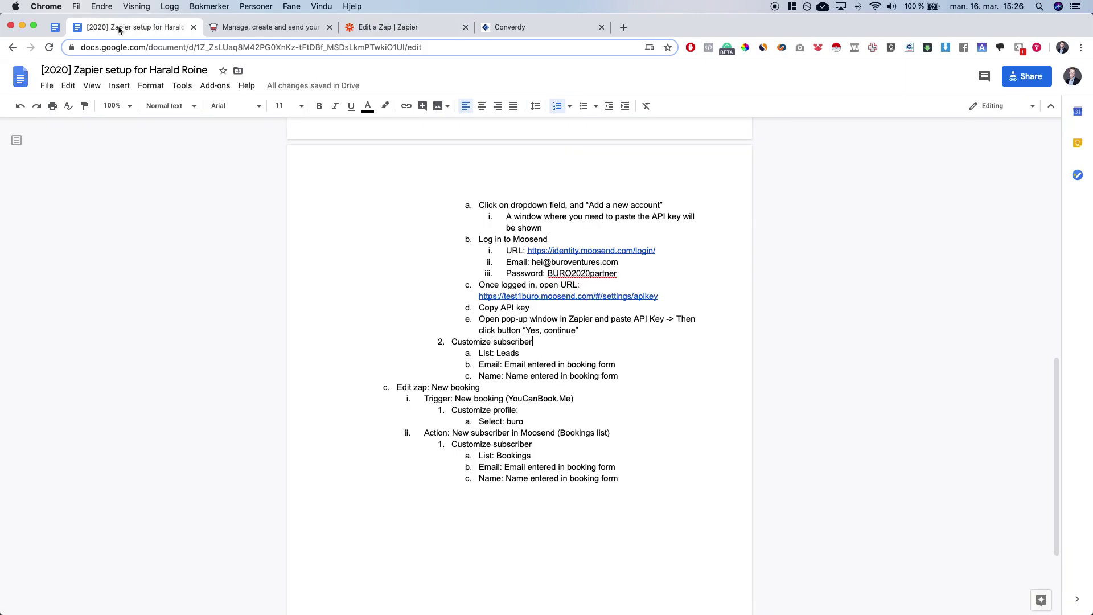
scroll(552, 307, "down", 2)
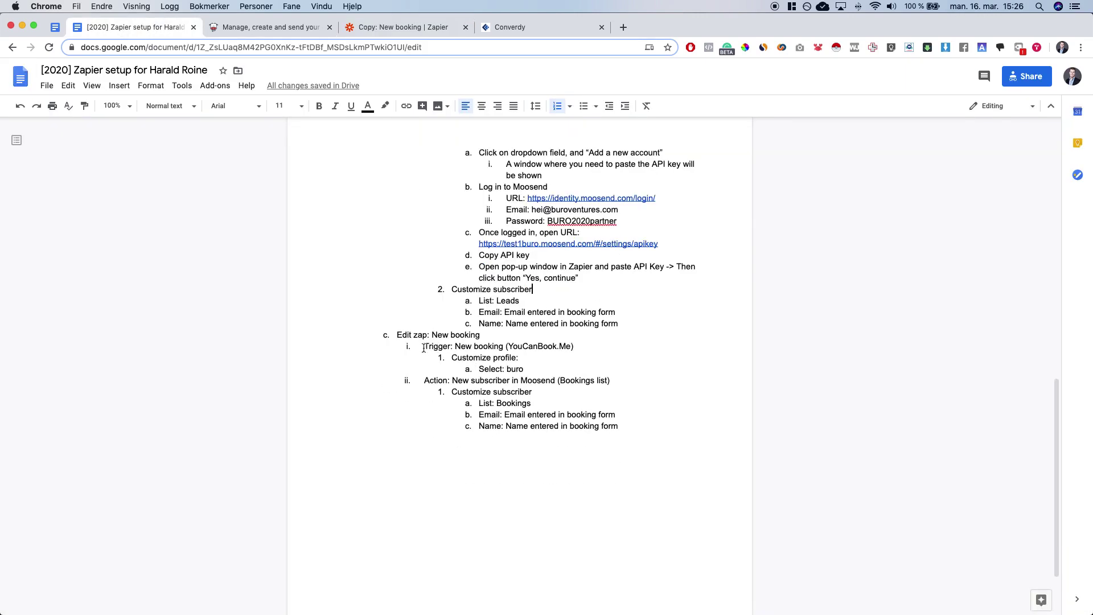
left_click_drag(424, 349, 579, 346)
left_click_drag(453, 357, 525, 369)
left_click(399, 27)
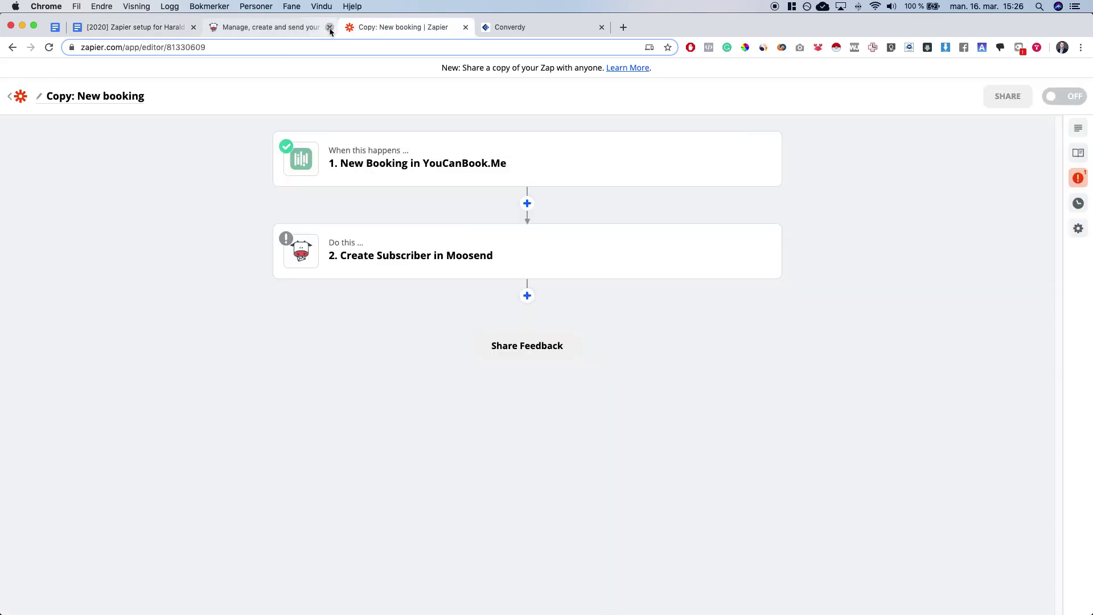
left_click(329, 27)
Keep the existing YouCanBook.Me account on the New Booking trigger.
left_click(369, 163)
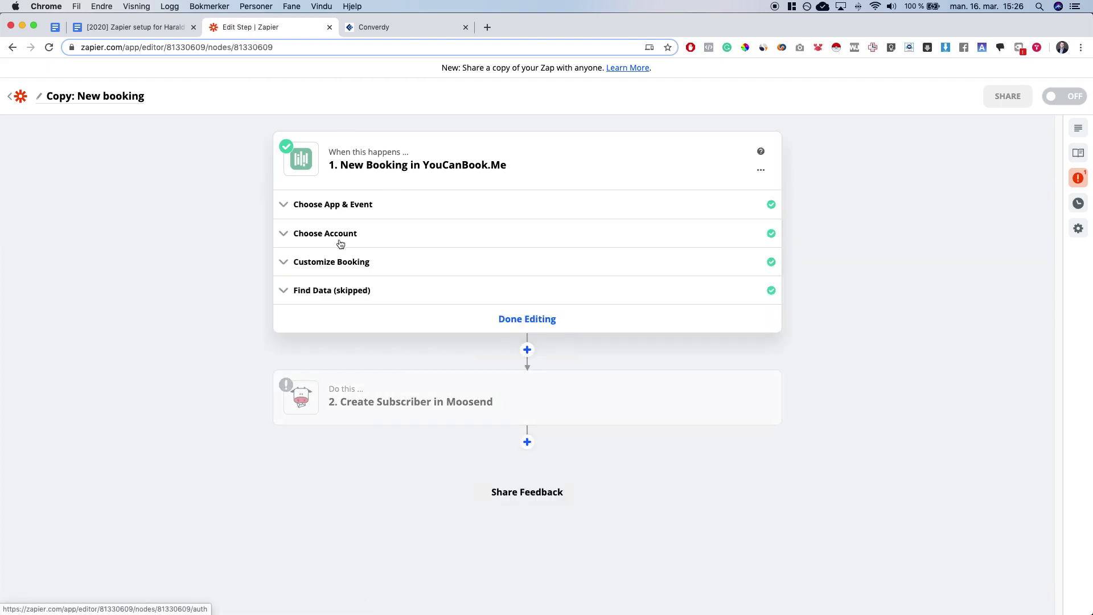
left_click(341, 239)
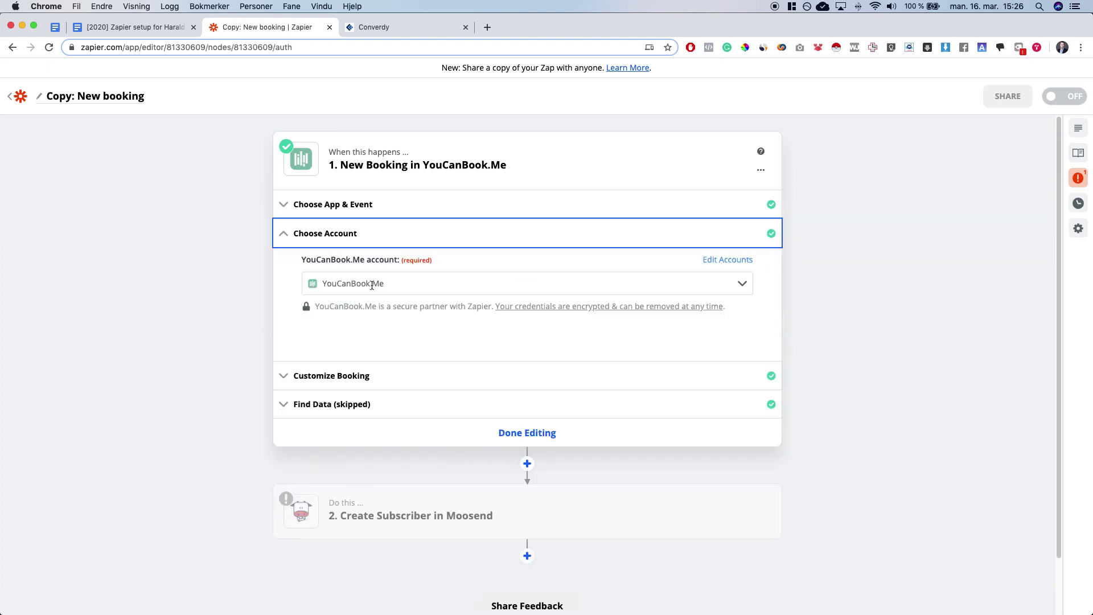
left_click(372, 284)
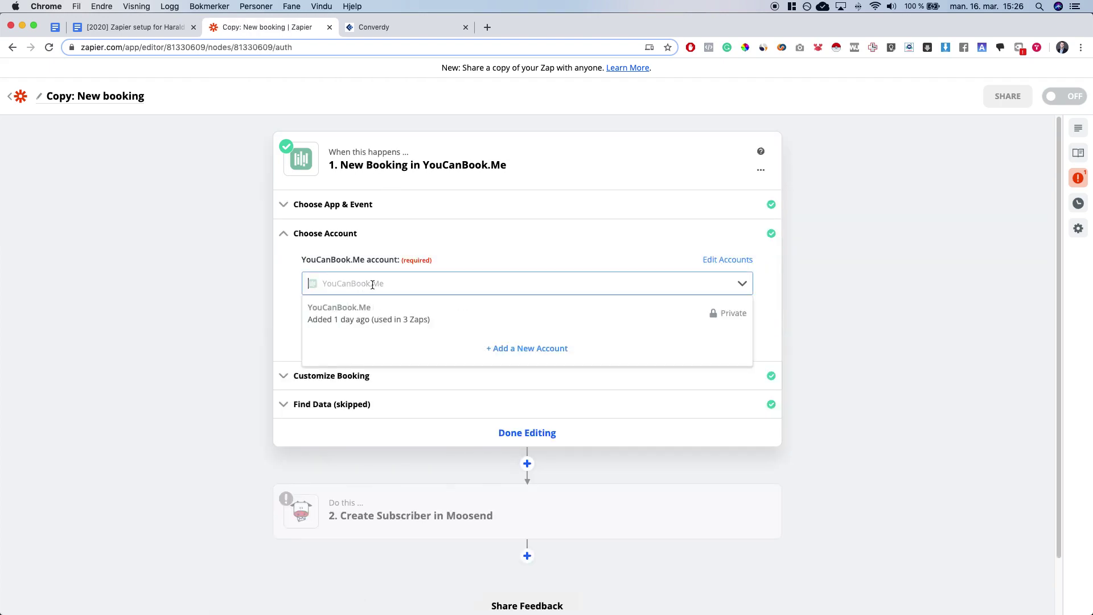
left_click(359, 317)
left_click(352, 375)
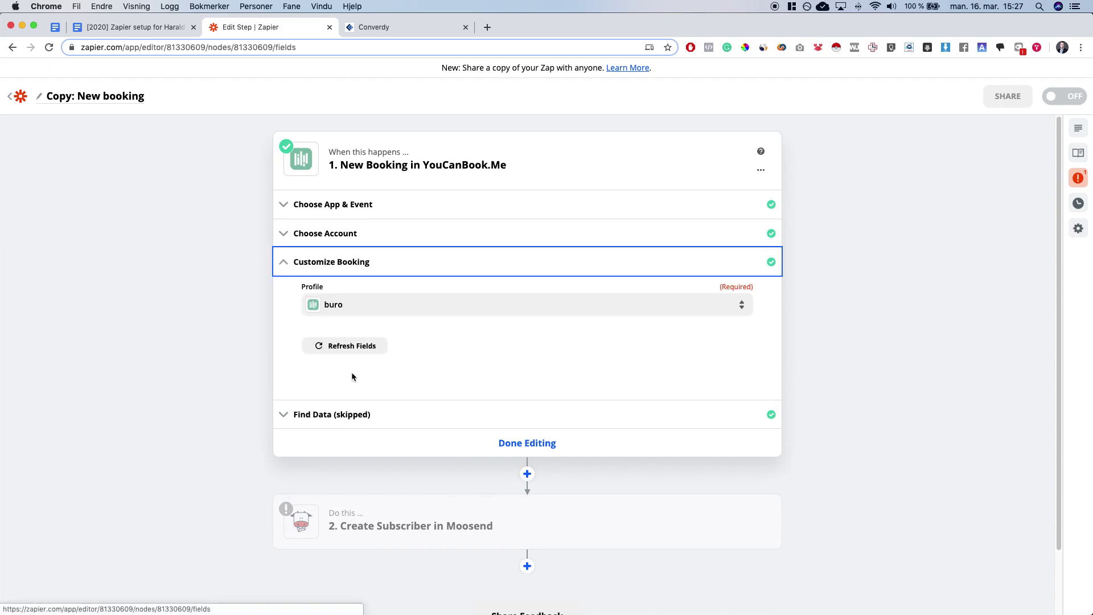
Leave the booking profile set to buro, skip the trigger test, and finish editing.
left_click(354, 288)
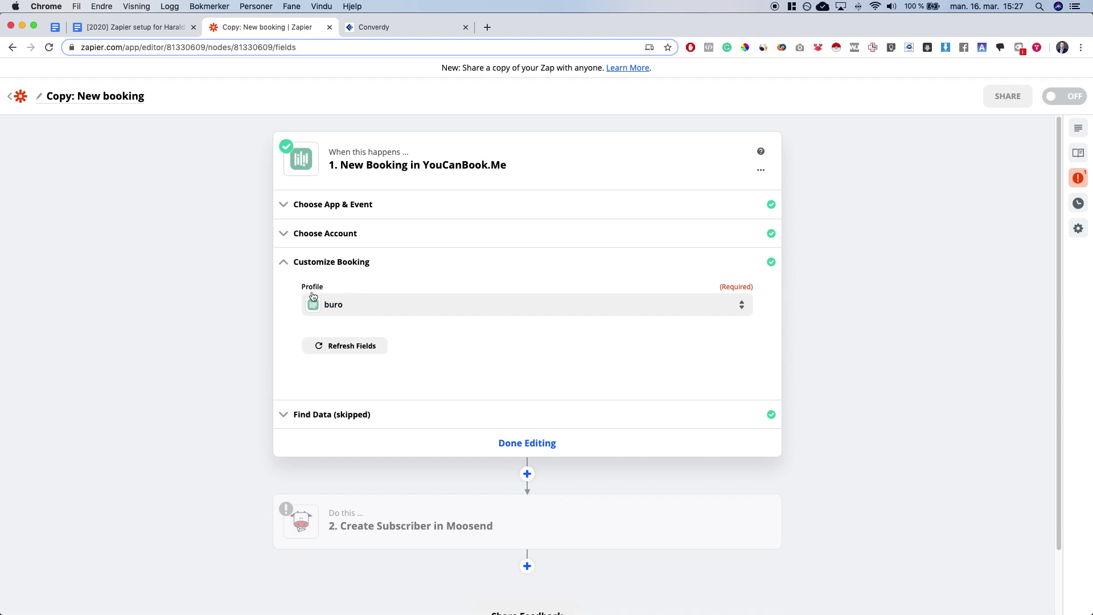
left_click(354, 314)
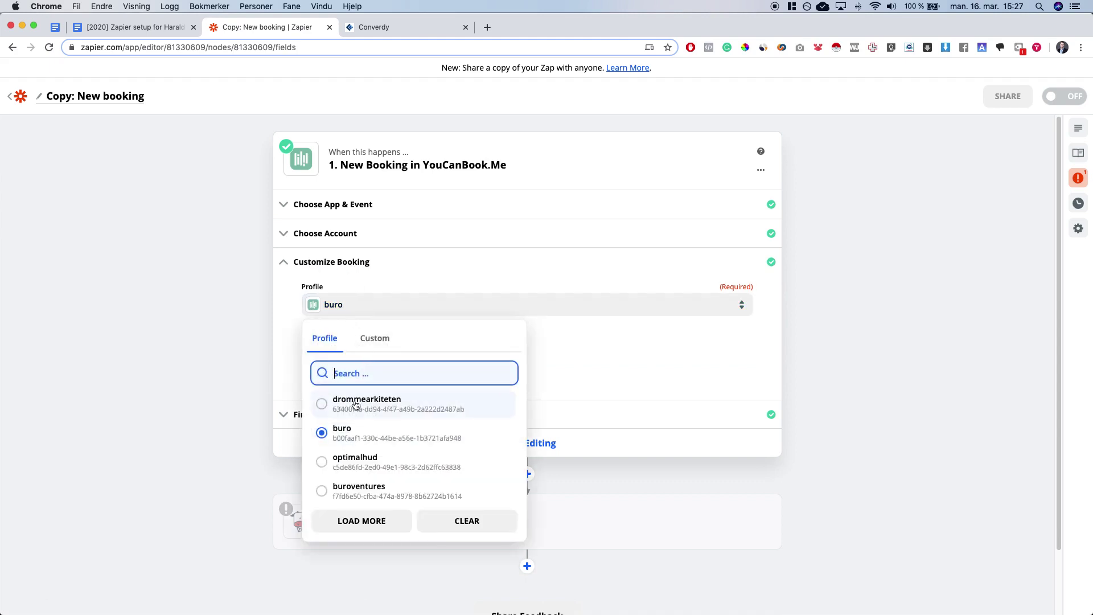
left_click(349, 403)
left_click(352, 316)
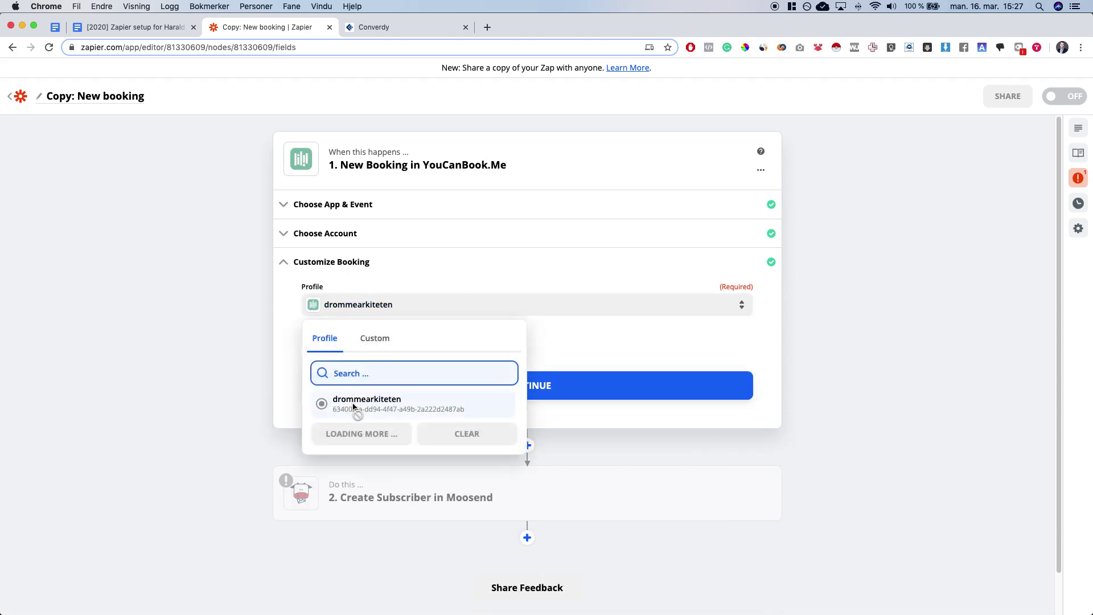
left_click(350, 433)
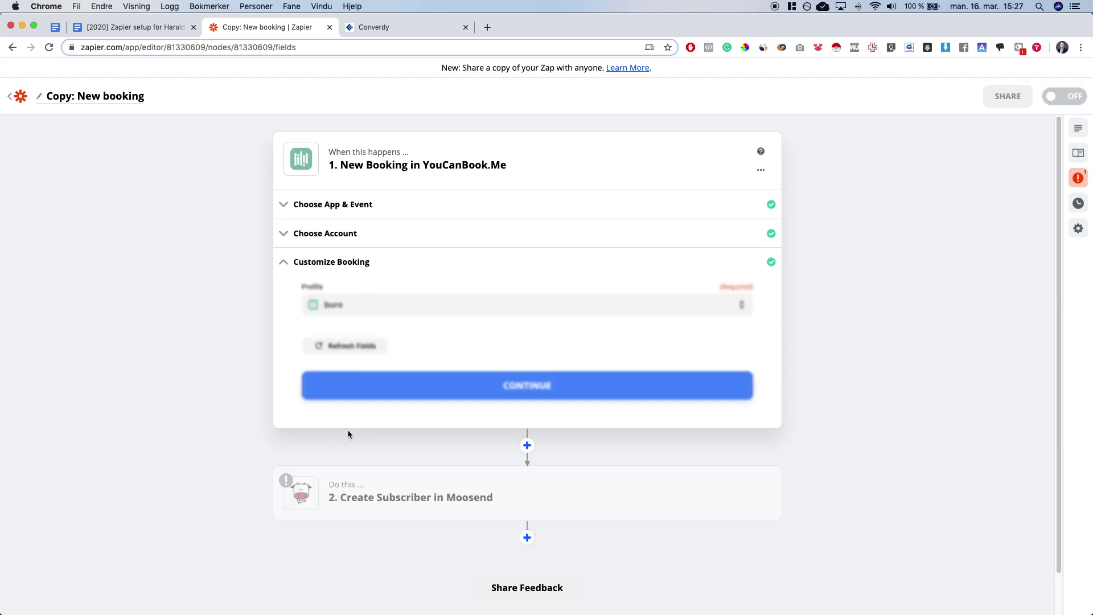
left_click(540, 388)
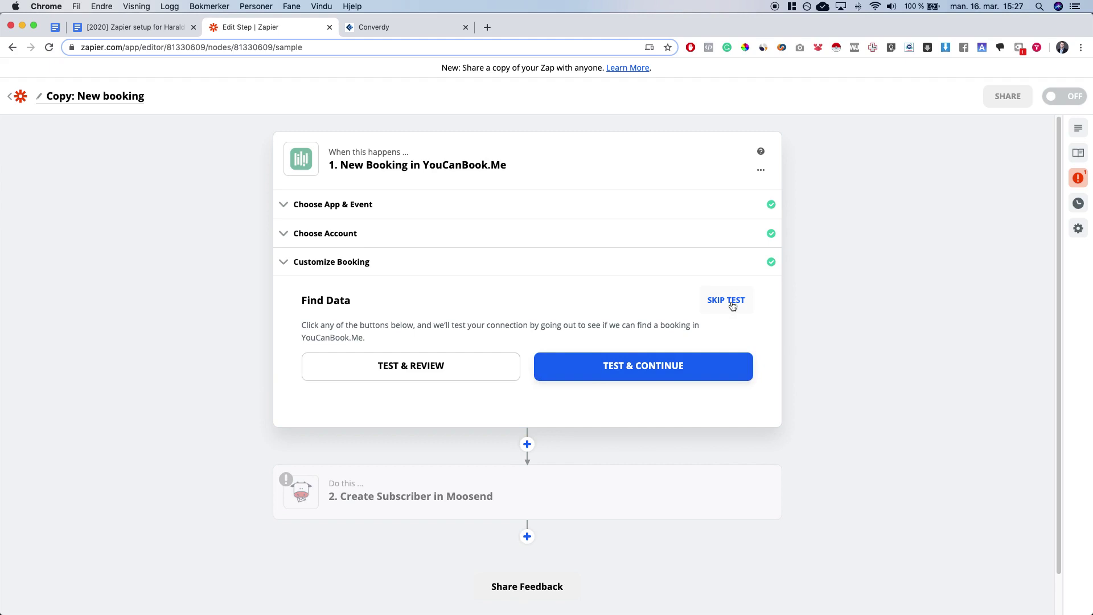
left_click(733, 306)
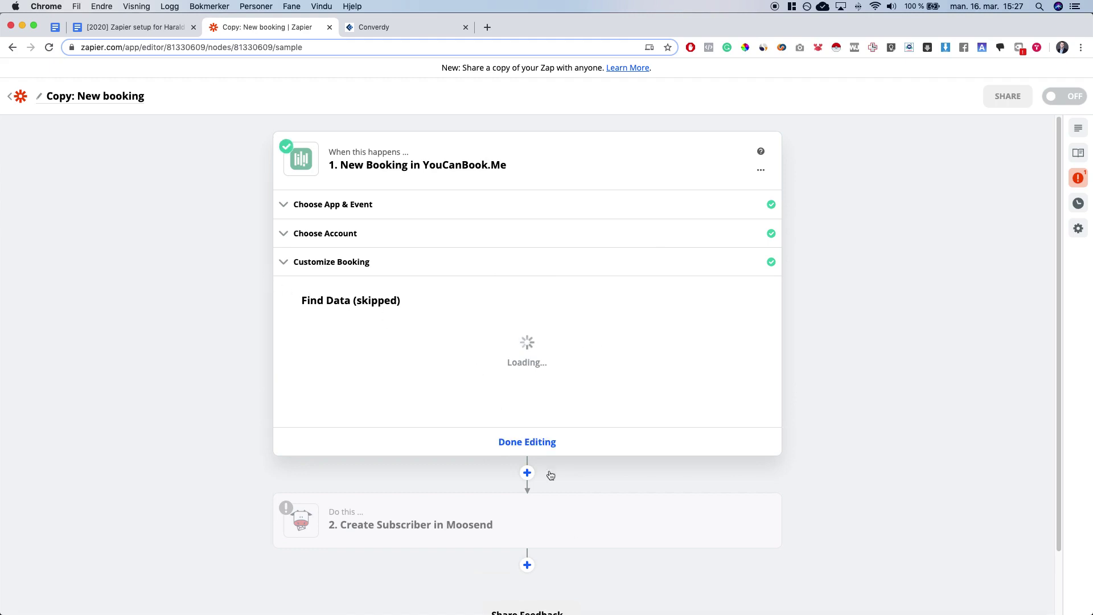
left_click(537, 448)
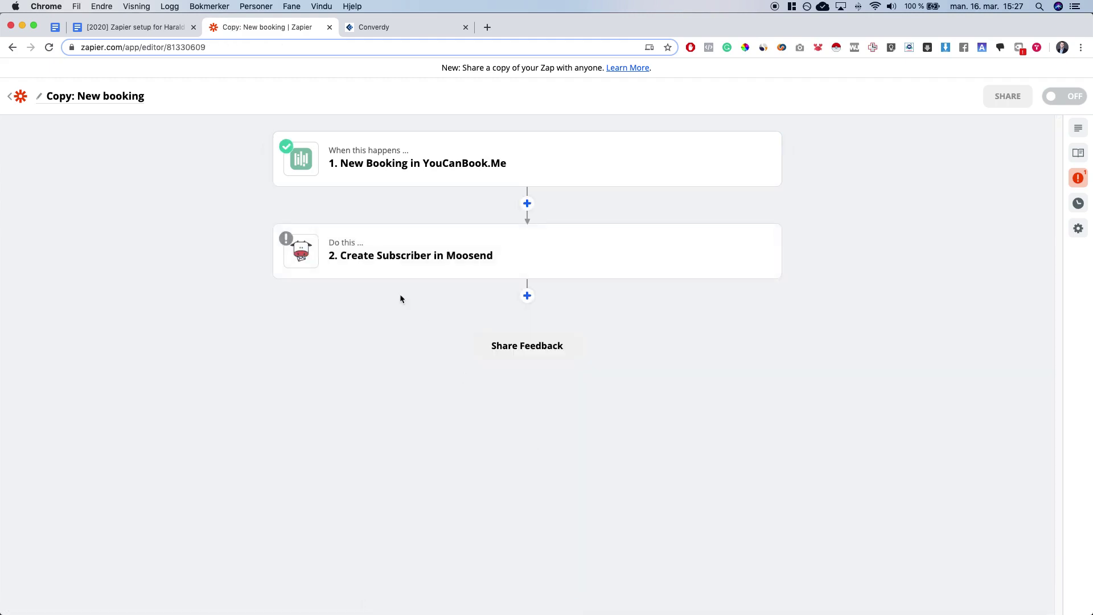
key("ctrl+shift+Tab")
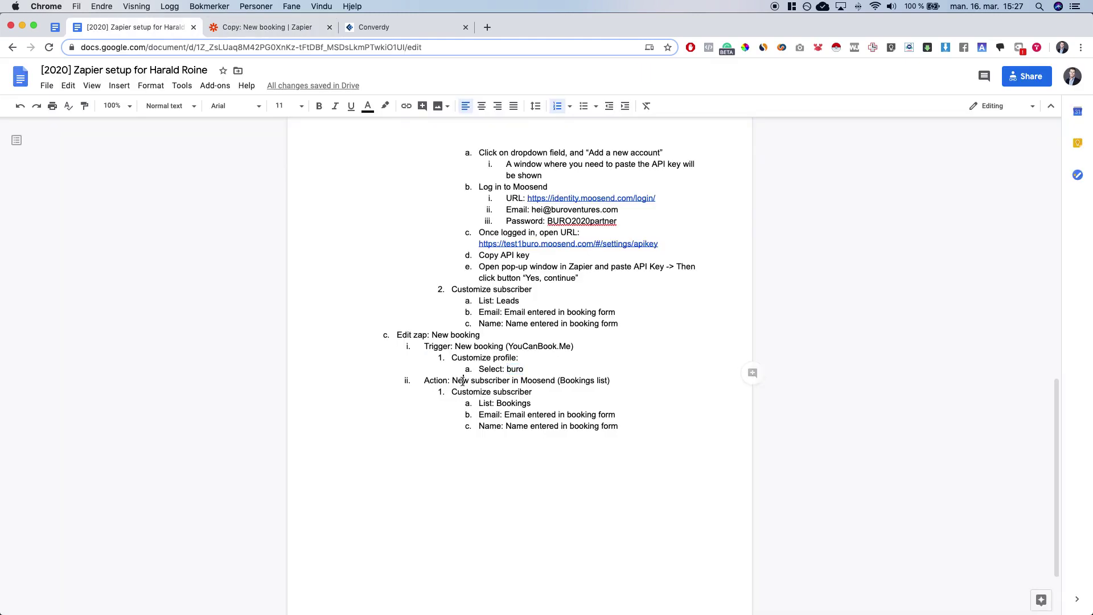
triple_click(453, 380)
left_click(453, 381)
left_click_drag(454, 380, 636, 378)
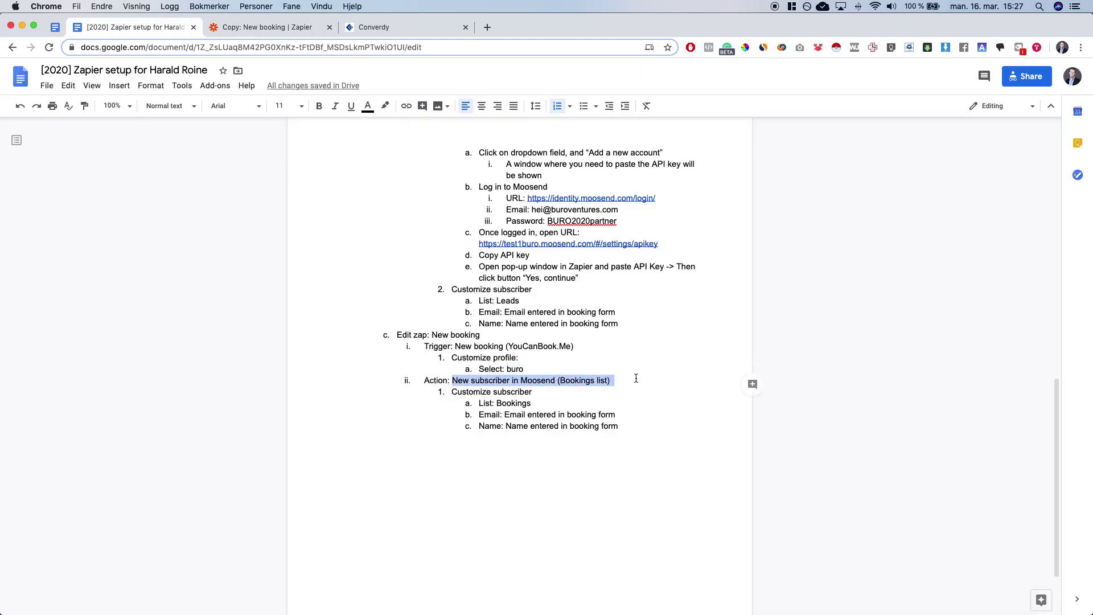
left_click(627, 385)
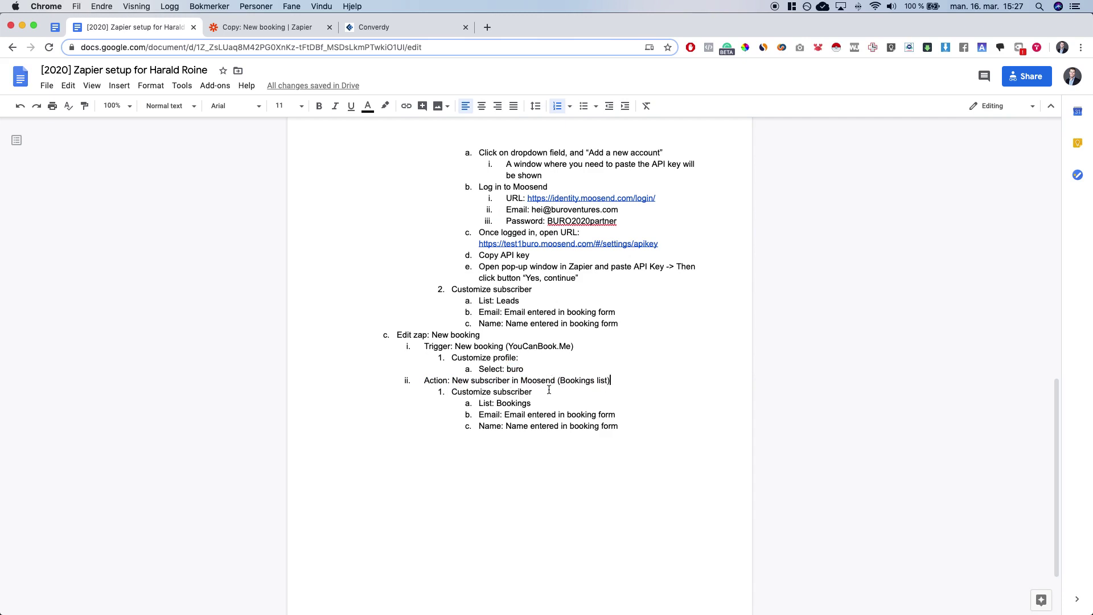
left_click_drag(487, 403, 636, 428)
left_click(637, 427)
Switch the Moosend step to the third Moosend account, keep the Bookings list mapping, and skip its test.
left_click(262, 27)
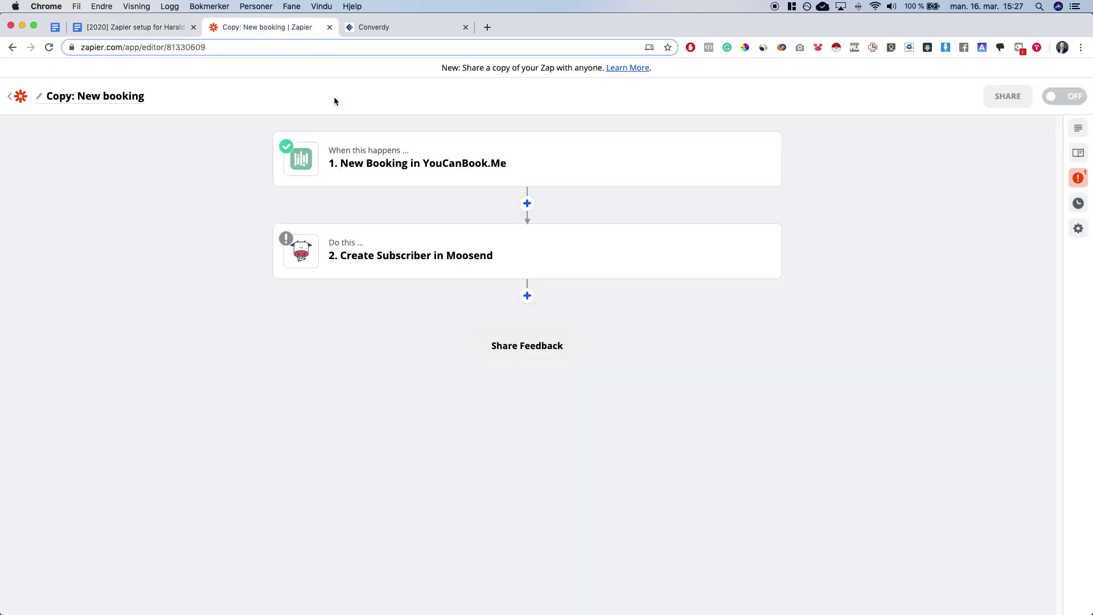
left_click(383, 253)
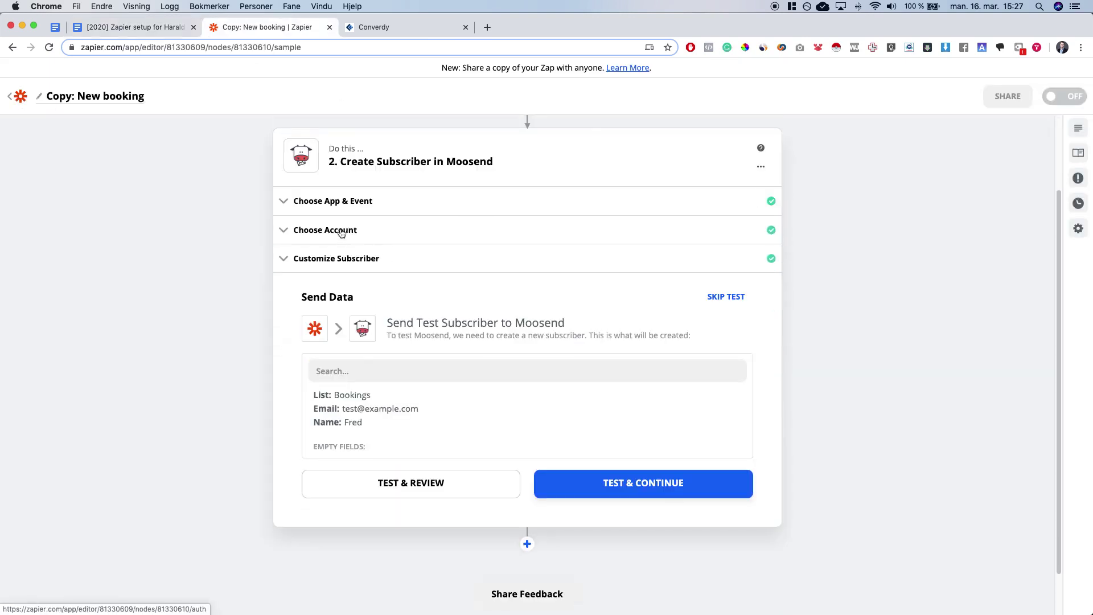
left_click(342, 230)
left_click(364, 385)
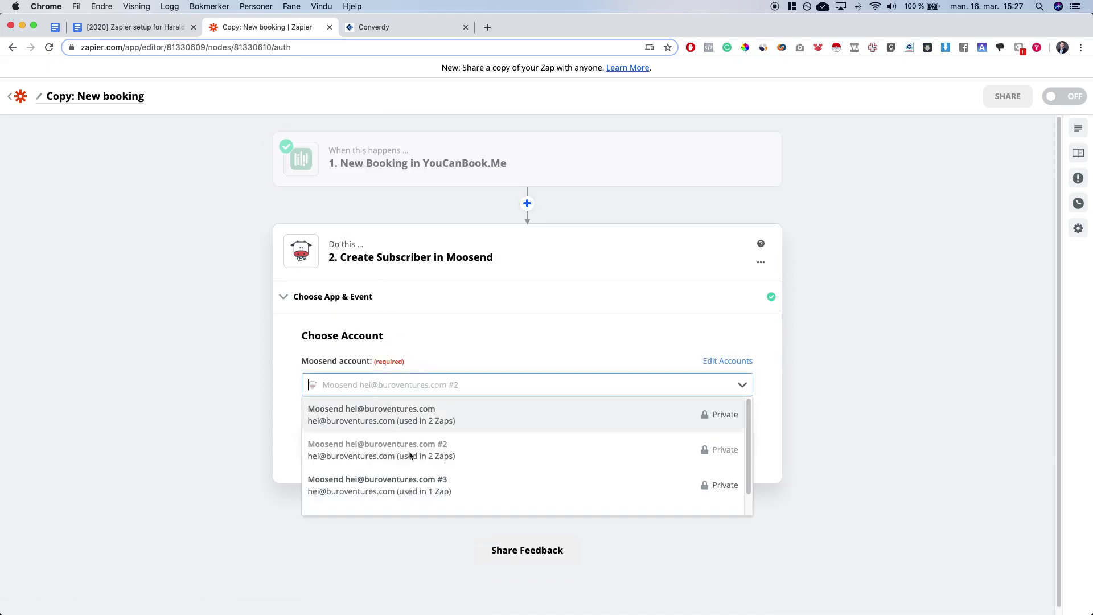
left_click(436, 489)
left_click(443, 438)
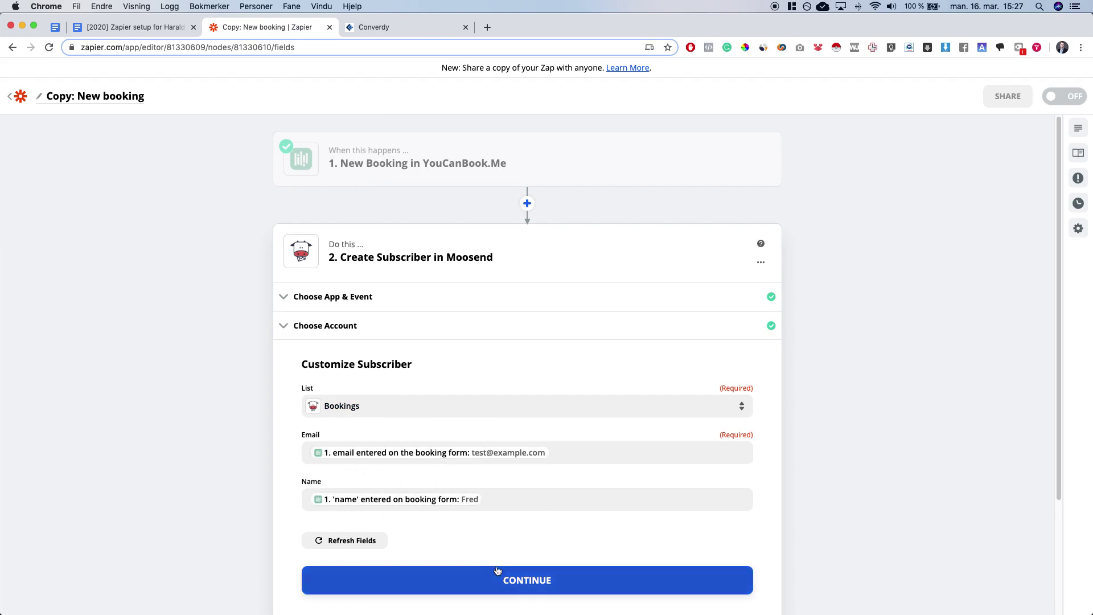
left_click(527, 581)
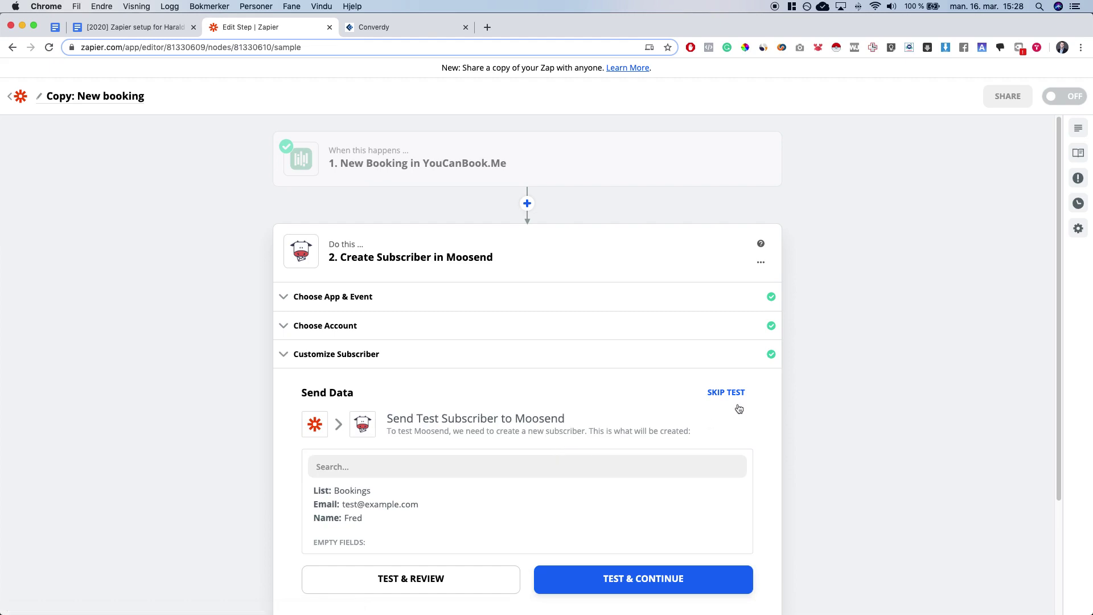
left_click(730, 392)
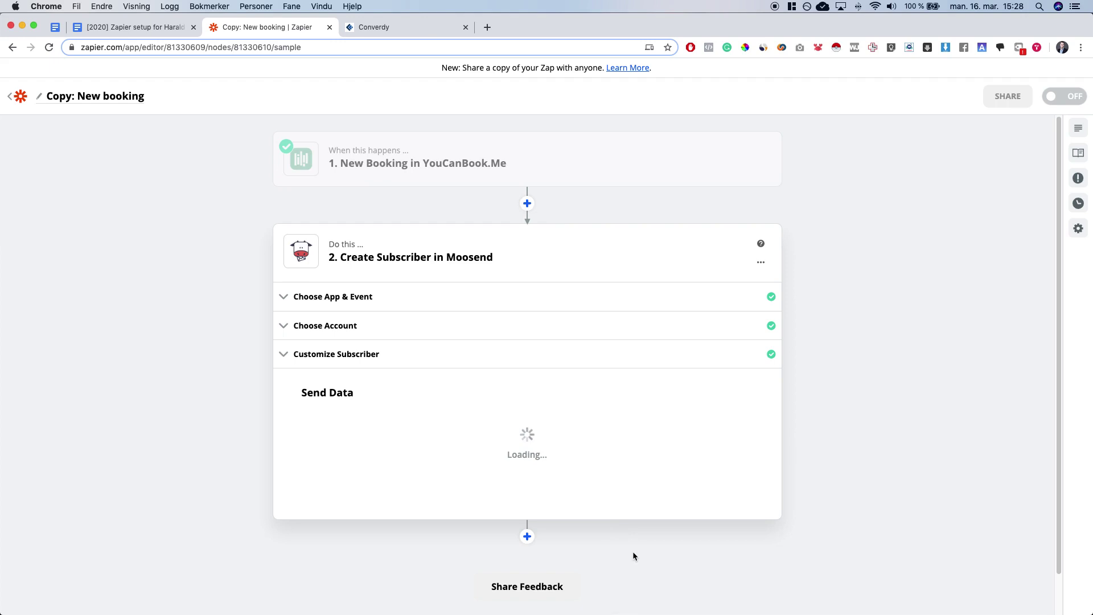
key("super+r")
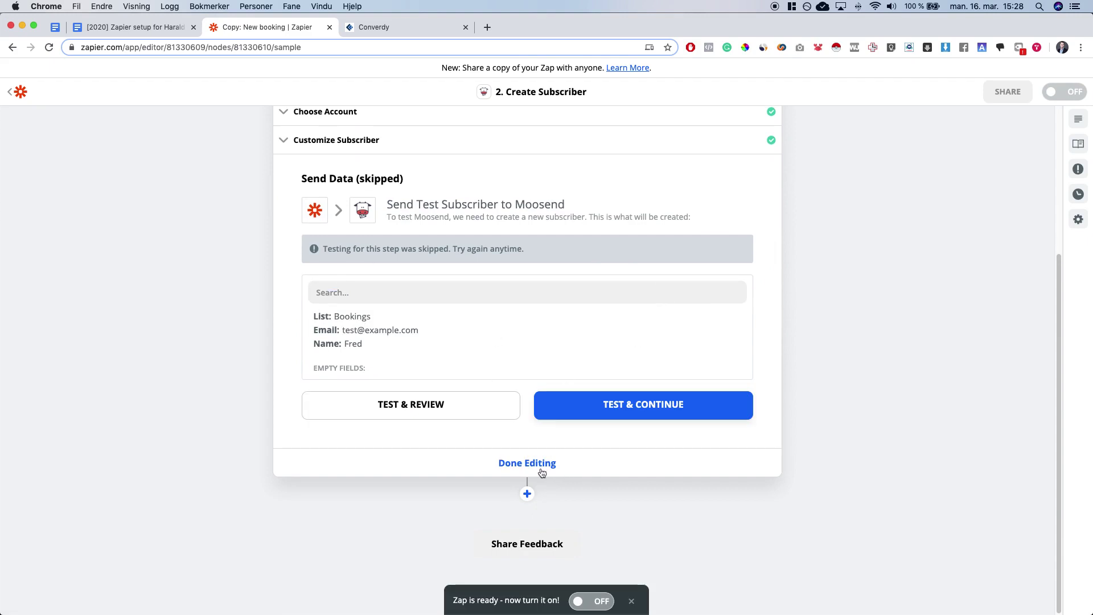
Turn the Copy: New booking zap on, return to the zaps folder, and show the setup guide again.
left_click(557, 466)
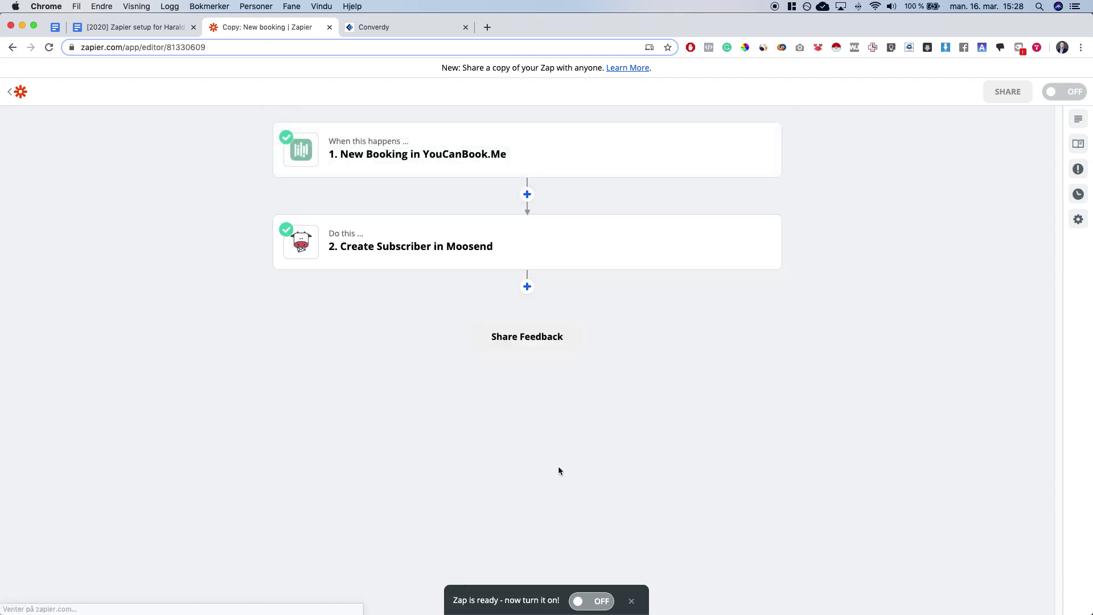
left_click(589, 606)
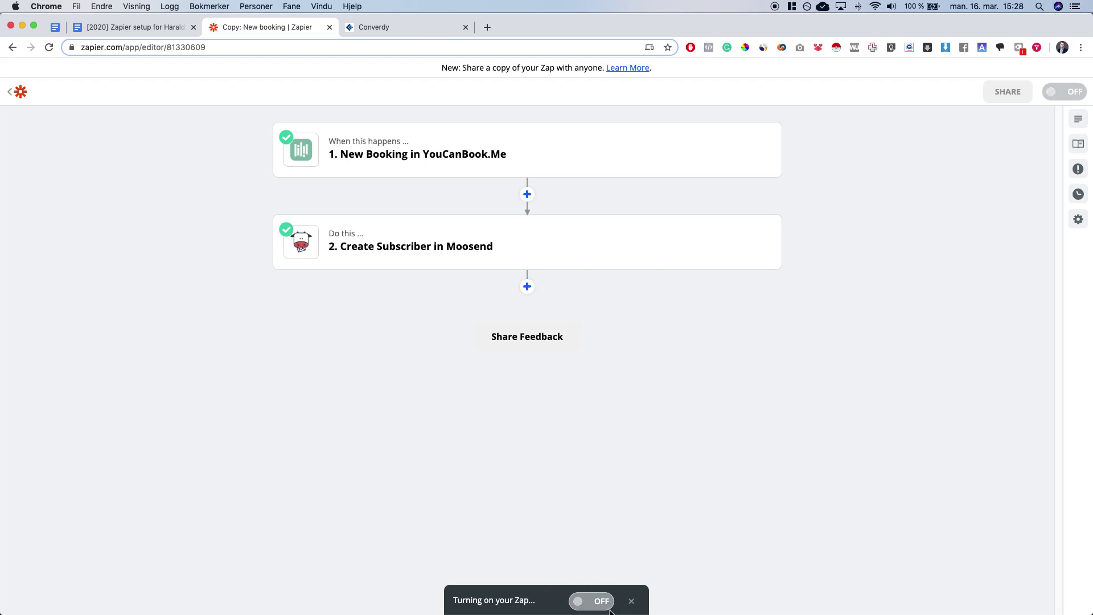
left_click(19, 92)
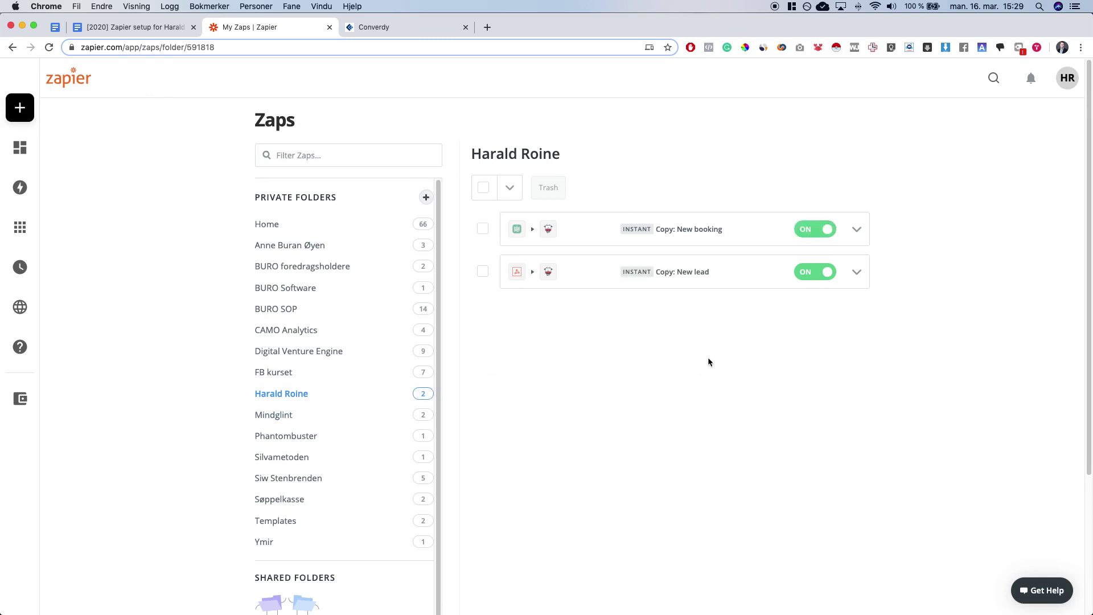
key("ctrl+shift+Tab")
scroll(589, 362, "down", 1)
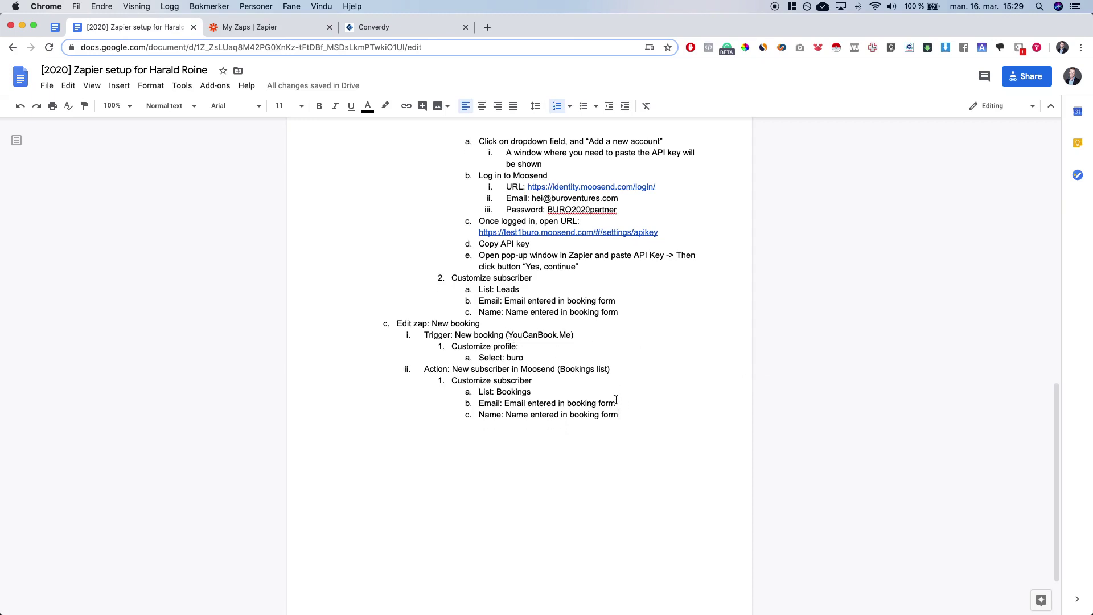
scroll(598, 390, "up", 15)
scroll(598, 392, "down", 1)
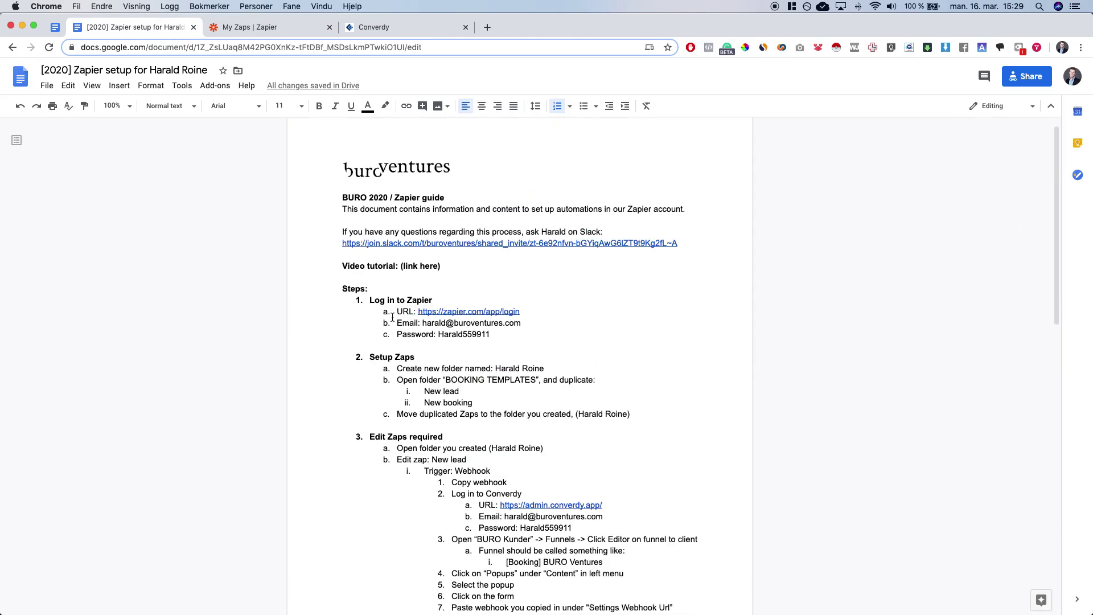
left_click_drag(368, 300, 437, 301)
left_click_drag(368, 357, 481, 403)
left_click(443, 368)
scroll(467, 399, "down", 3)
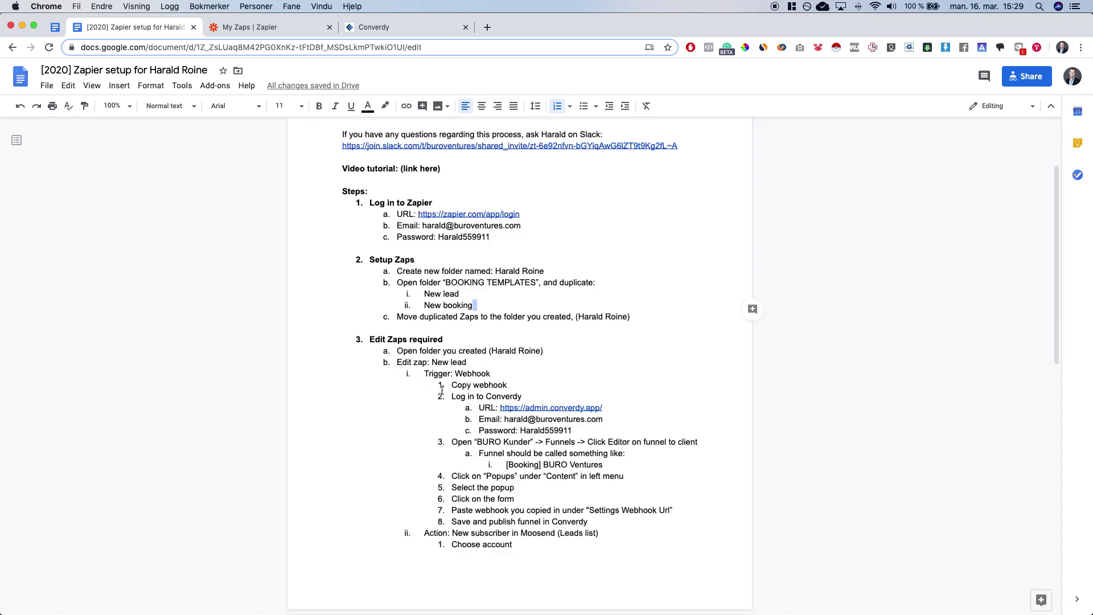
left_click_drag(366, 339, 472, 360)
left_click(476, 359)
scroll(477, 359, "down", 2)
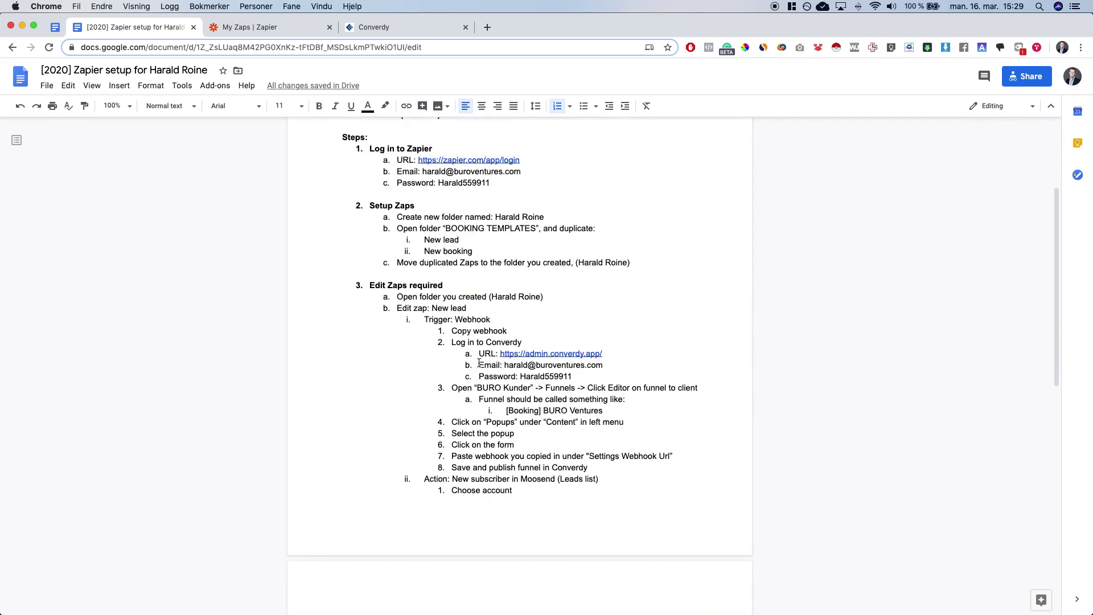
triple_click(467, 320)
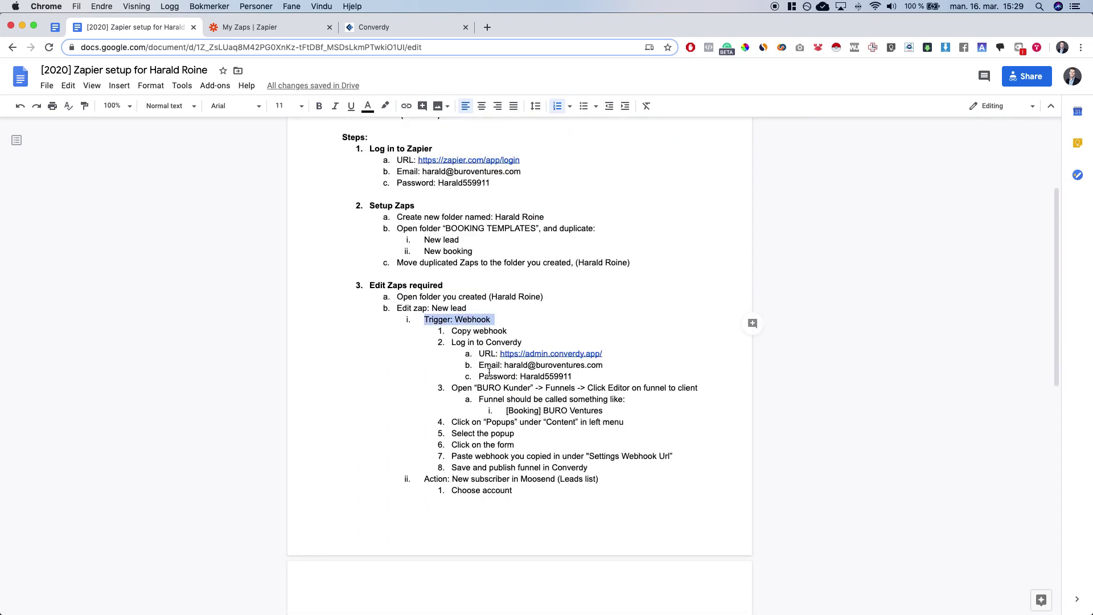
scroll(489, 373, "down", 7)
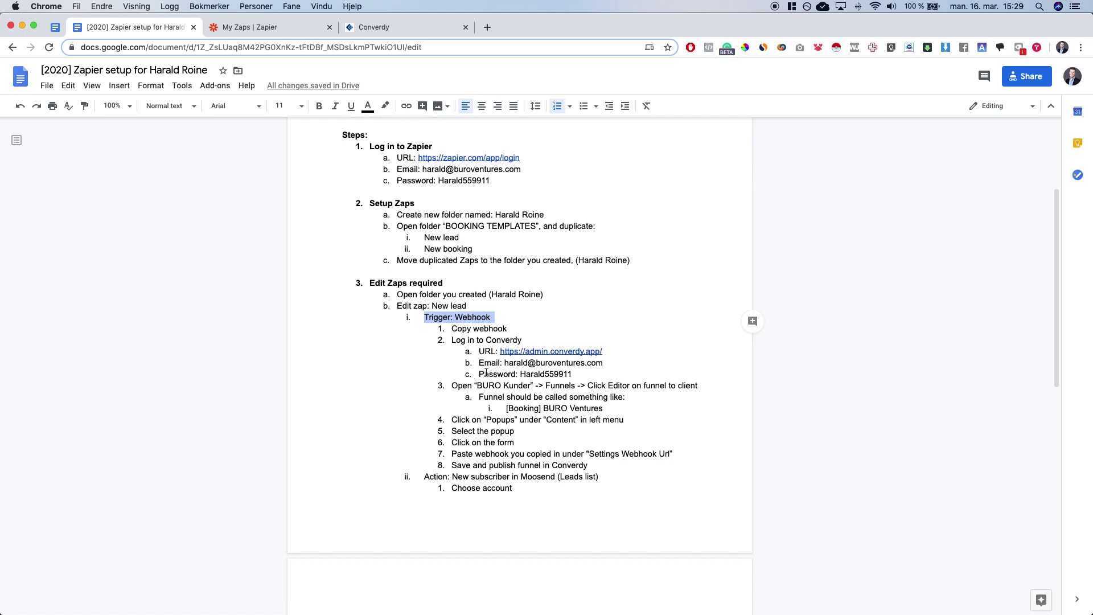
triple_click(454, 277)
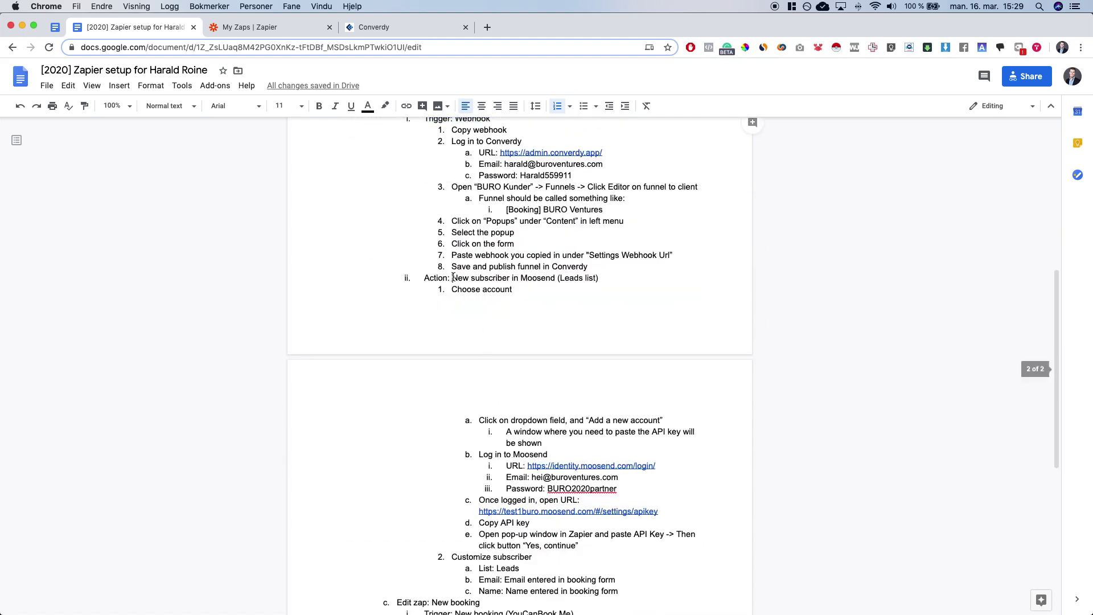
double_click(540, 279)
triple_click(540, 279)
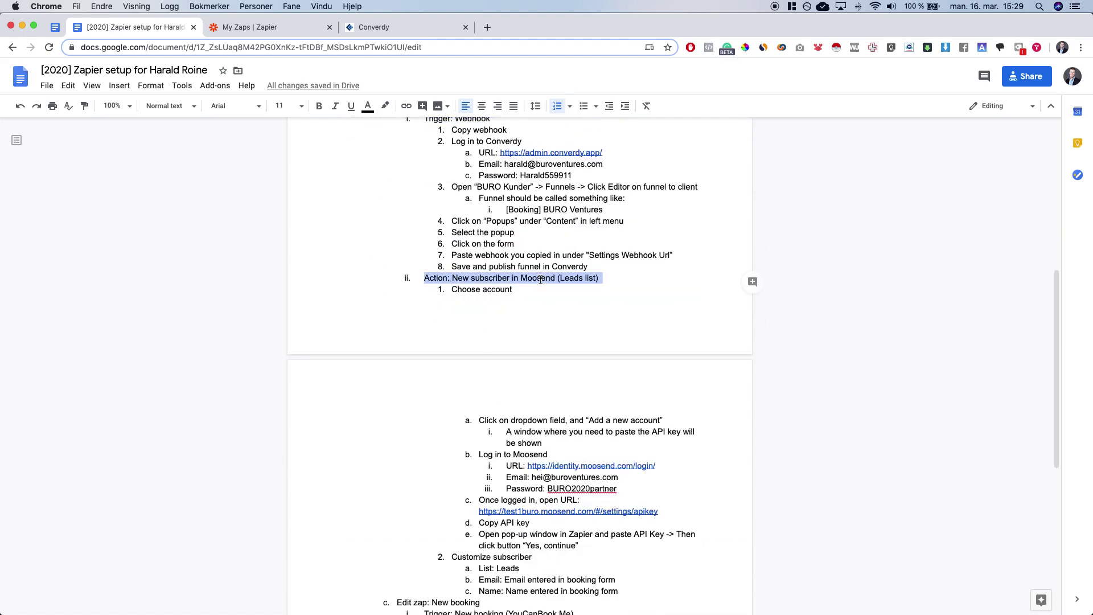
scroll(515, 367, "down", 2)
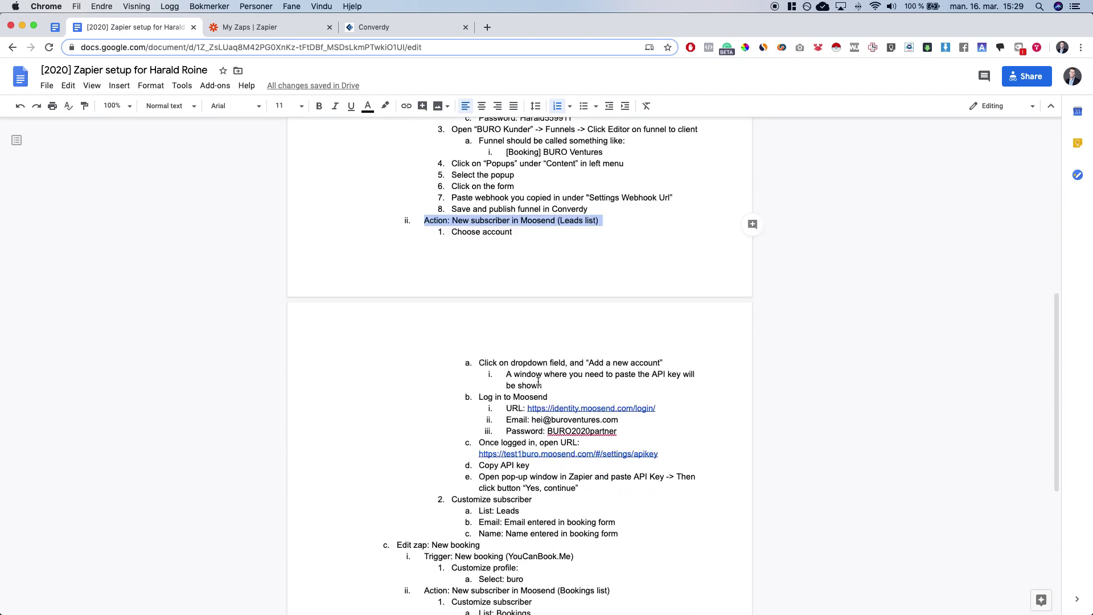
scroll(538, 382, "down", 3)
left_click_drag(451, 405, 624, 438)
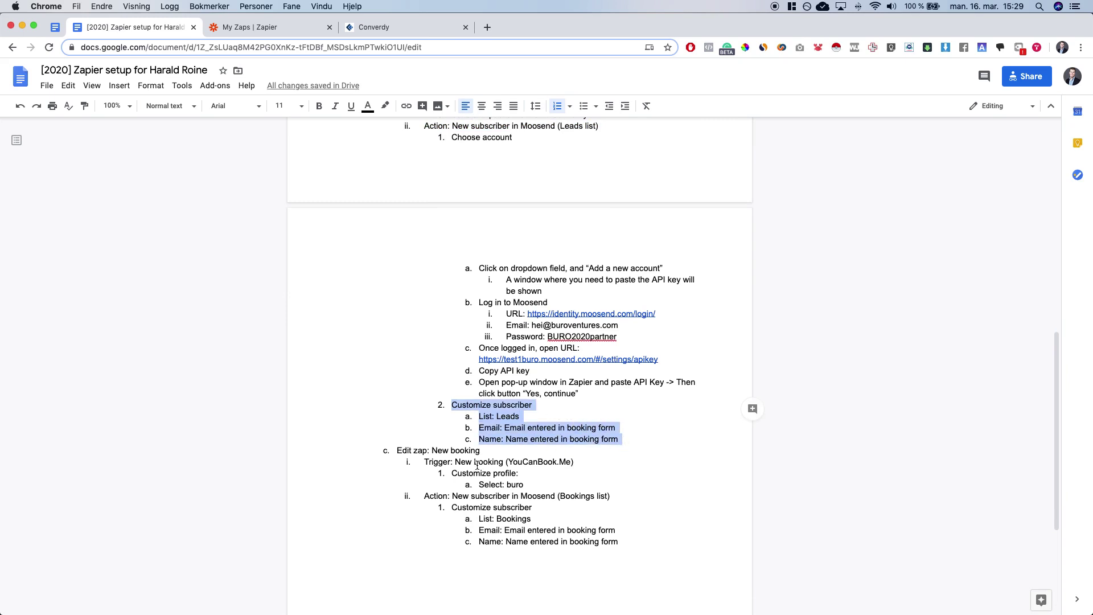
left_click_drag(459, 463, 542, 485)
left_click(559, 487)
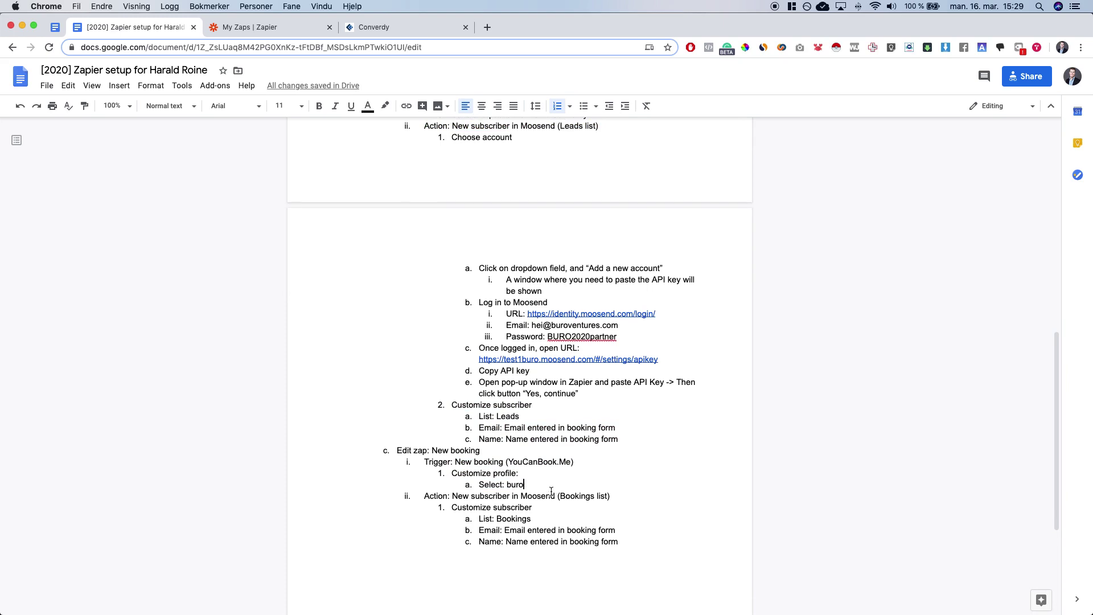
scroll(520, 416, "up", 10)
left_click(328, 262)
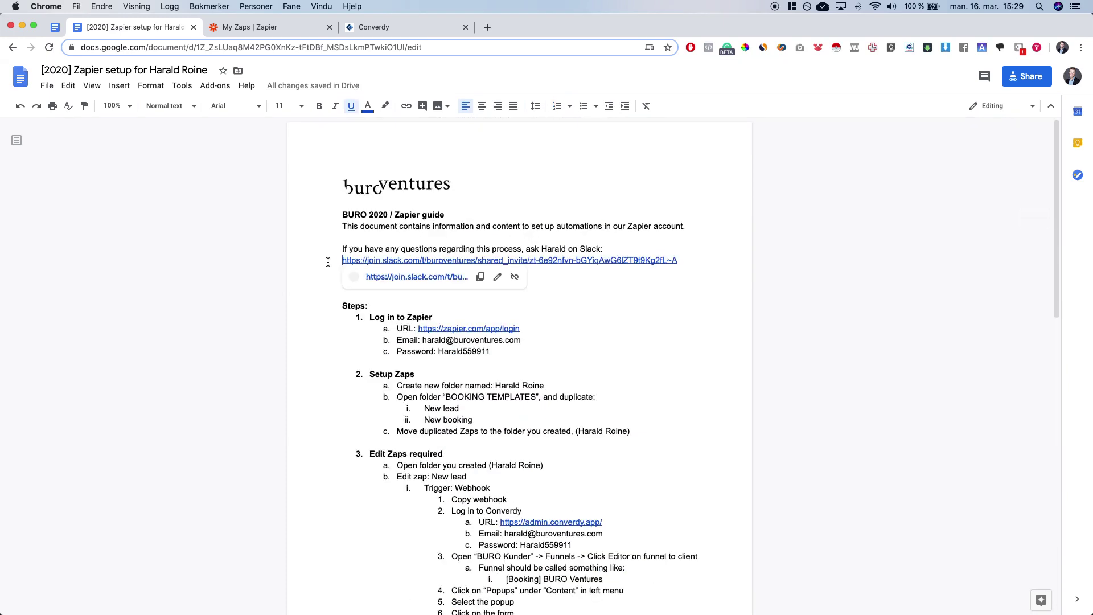
left_click(376, 312)
left_click(702, 259)
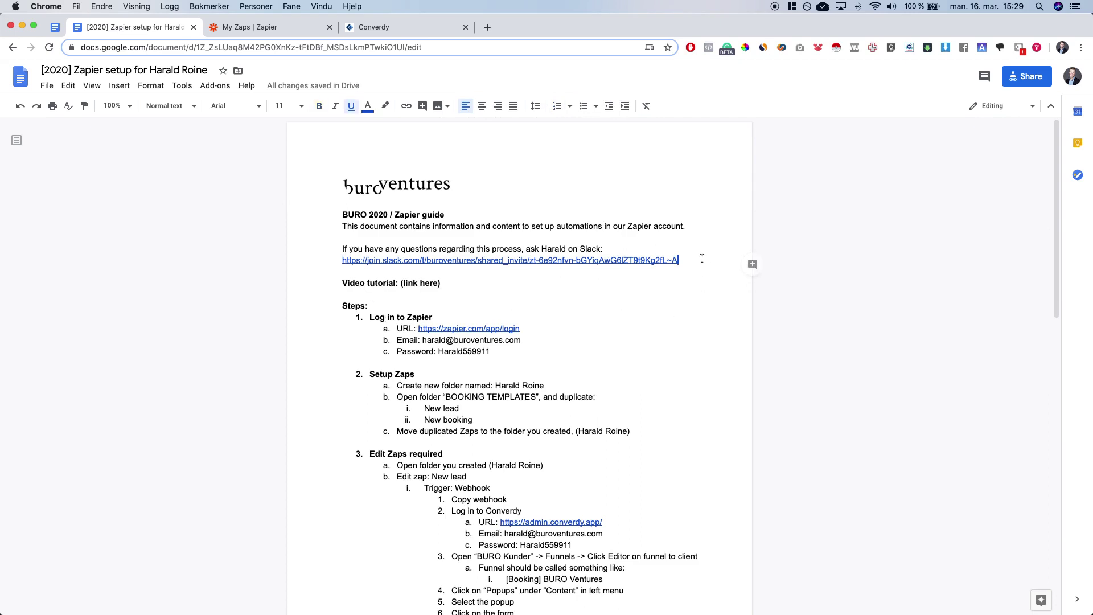